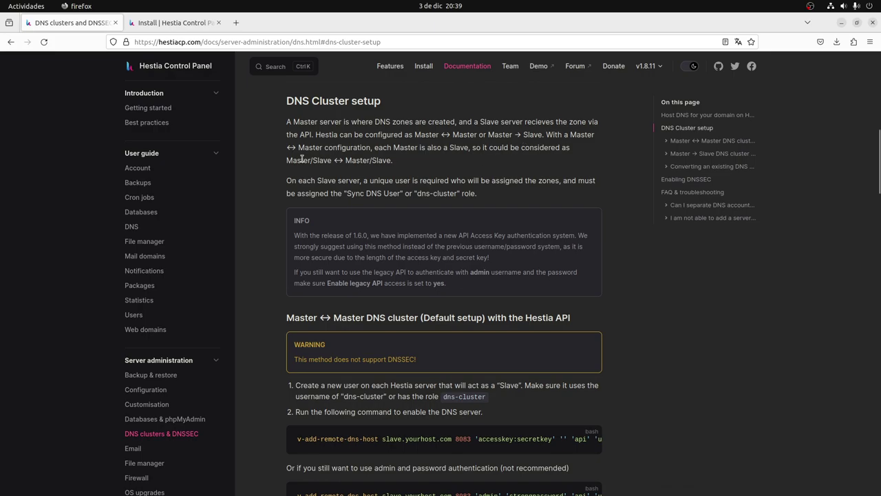
- Highlight the Master/Slave and dns-cluster user notes in the DNS cluster docs, then switch to the Hestia Install tab
drag(289, 161, 401, 167)
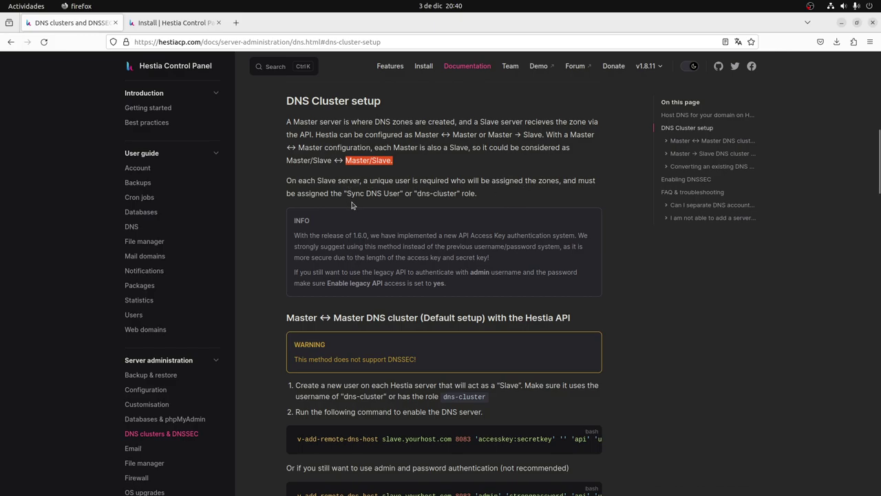
drag(347, 193, 458, 194)
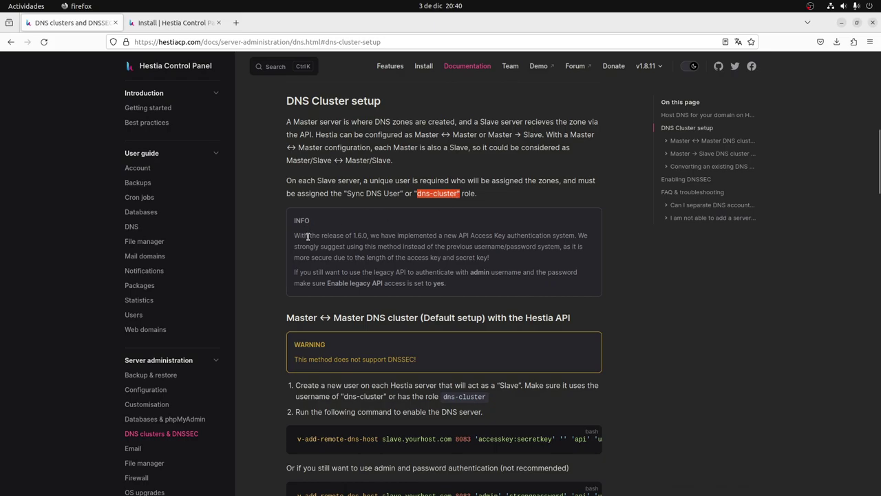
drag(294, 236, 480, 272)
scroll(357, 240, down, 3)
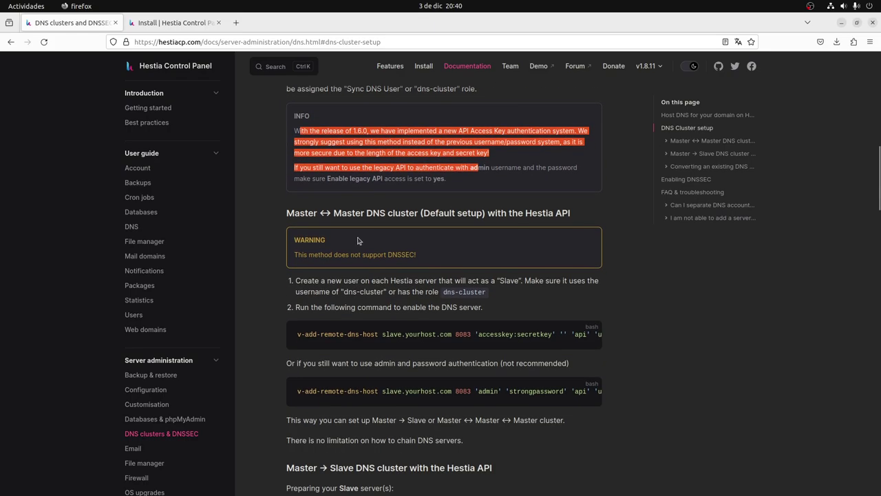
scroll(357, 240, down, 2)
scroll(310, 197, down, 2)
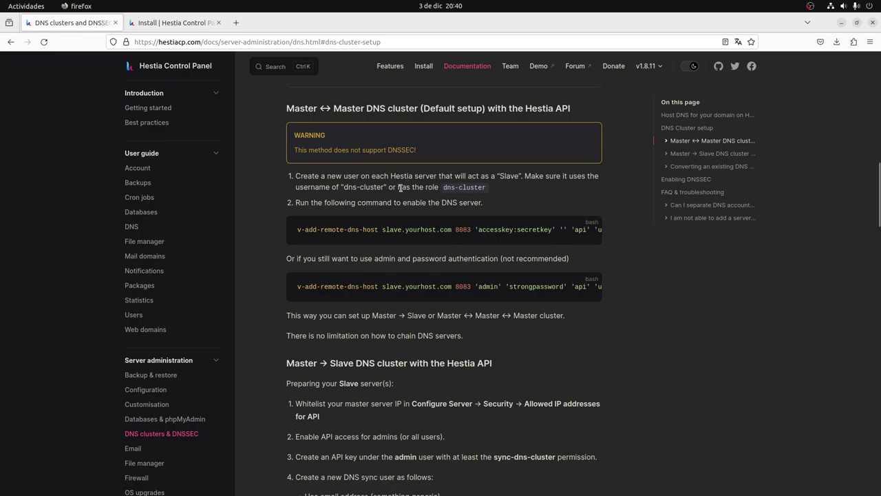
click(179, 24)
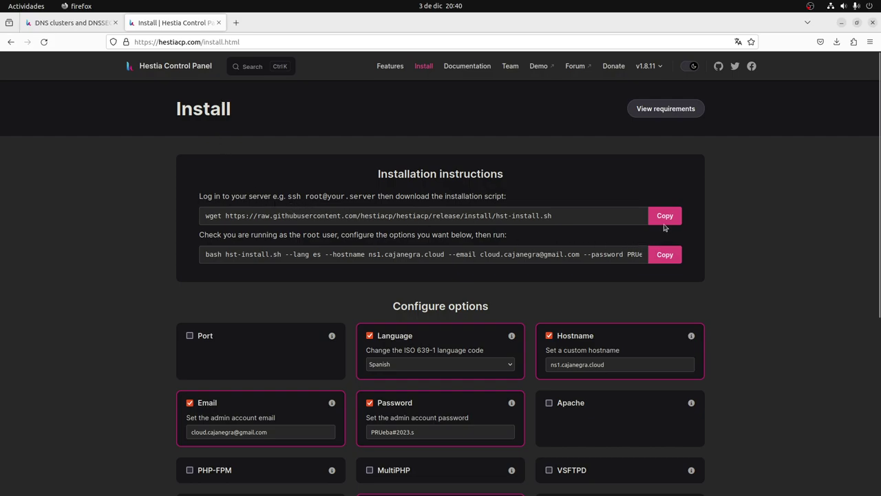
- Go back to the docs tab and open the Getting started page
scroll(393, 254, down, 3)
scroll(389, 256, up, 4)
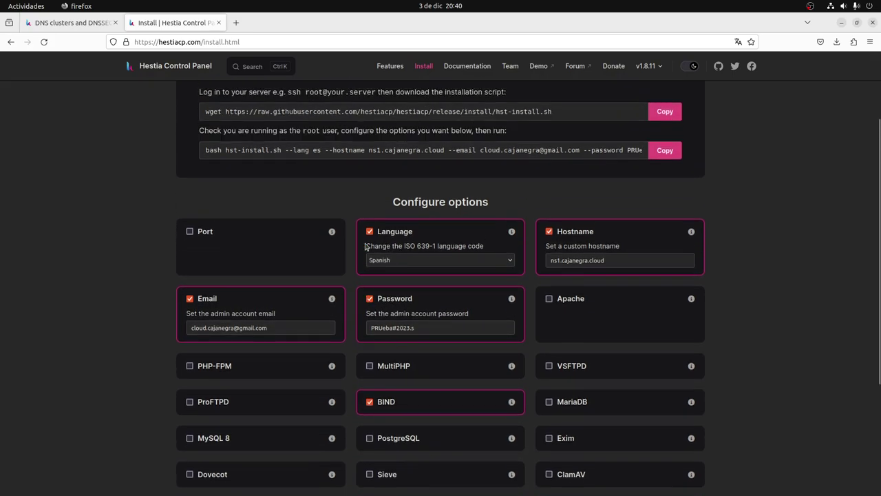
click(68, 25)
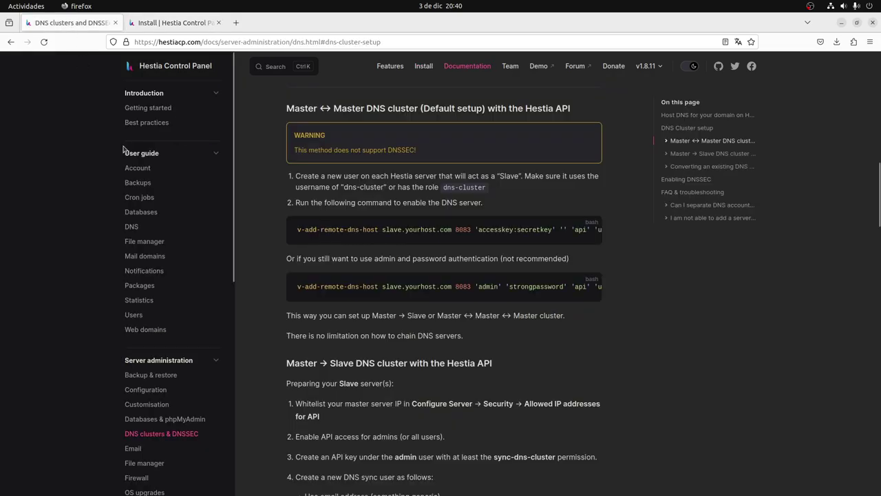
click(148, 109)
- Scroll to the Custom installation heading and its list of installation options
scroll(272, 217, down, 7)
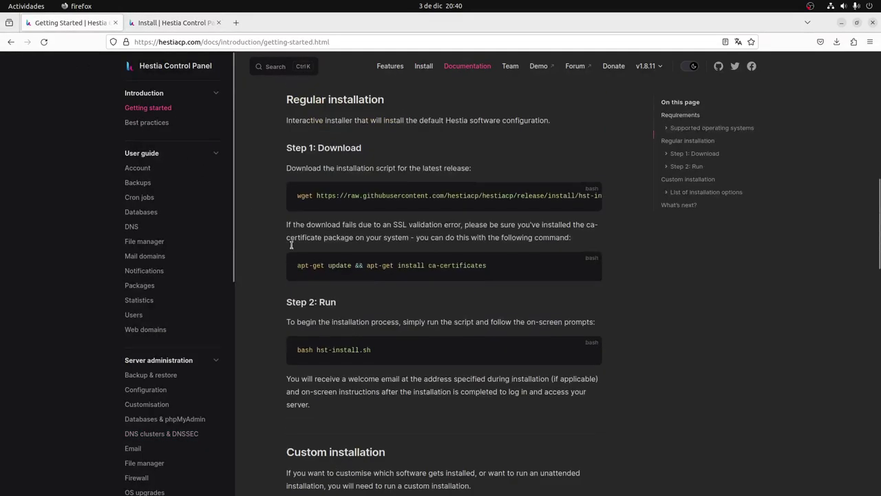
scroll(291, 245, down, 1)
scroll(291, 244, up, 1)
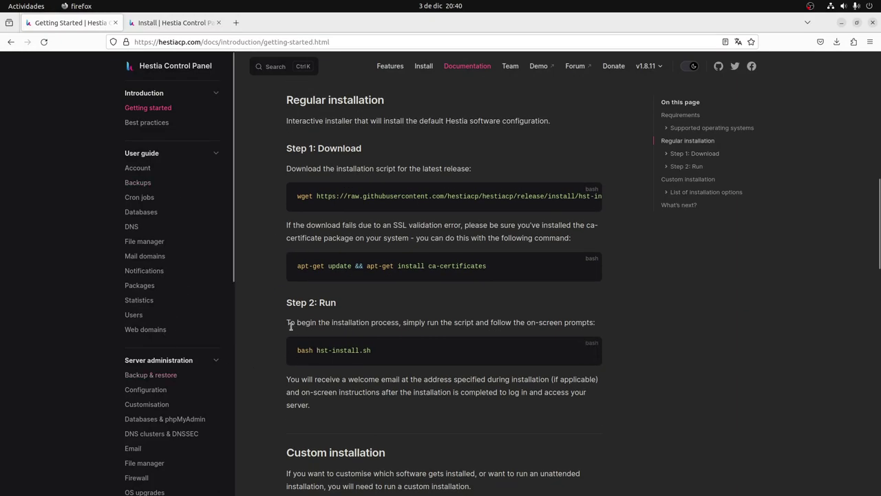
scroll(309, 340, down, 4)
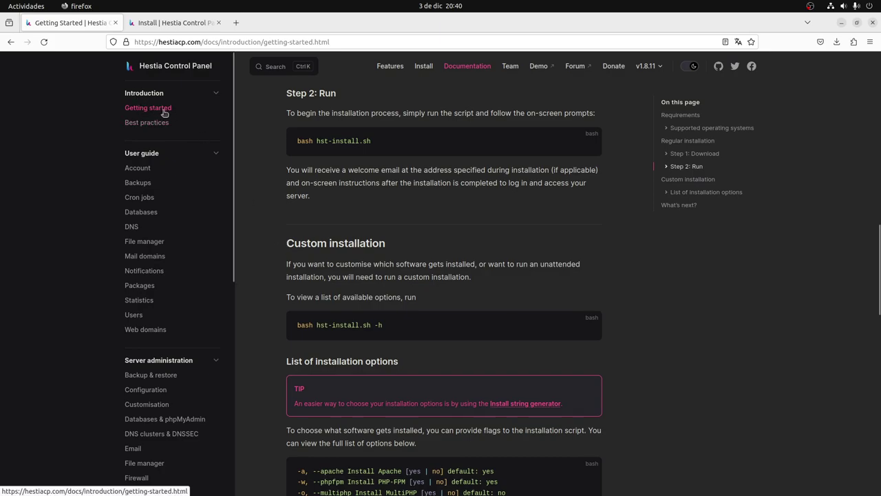
drag(292, 247, 379, 248)
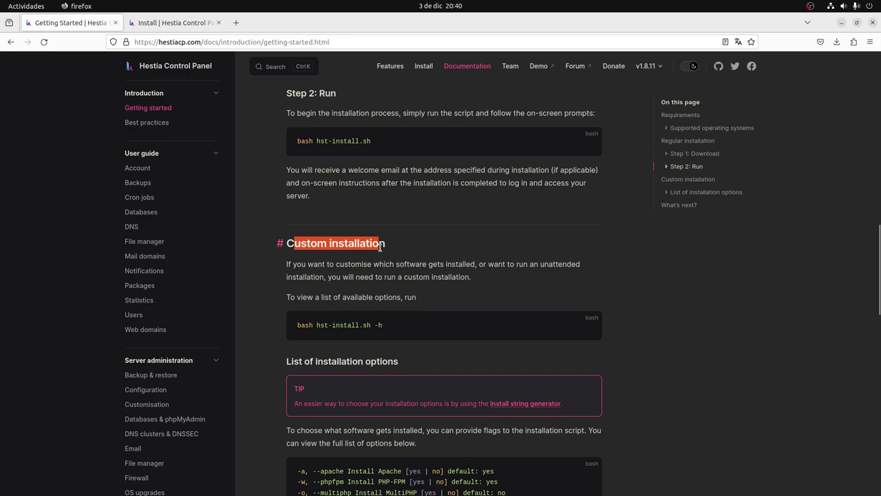
scroll(380, 246, down, 1)
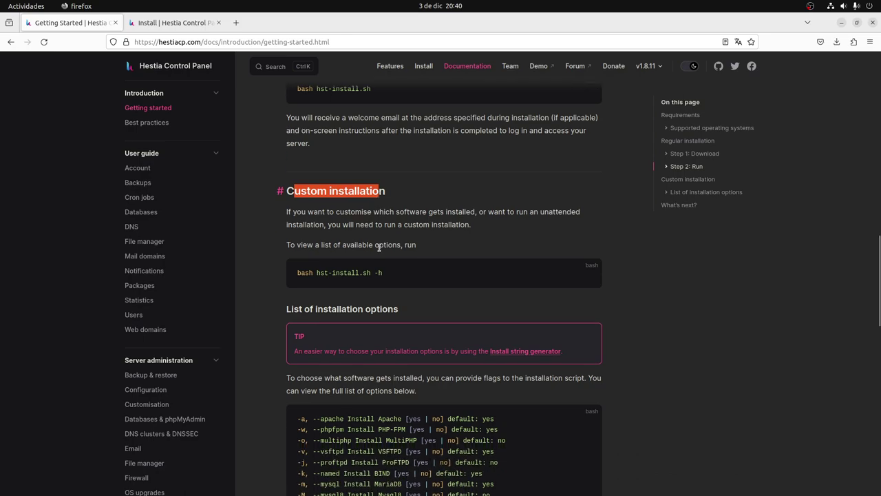
scroll(394, 278, down, 1)
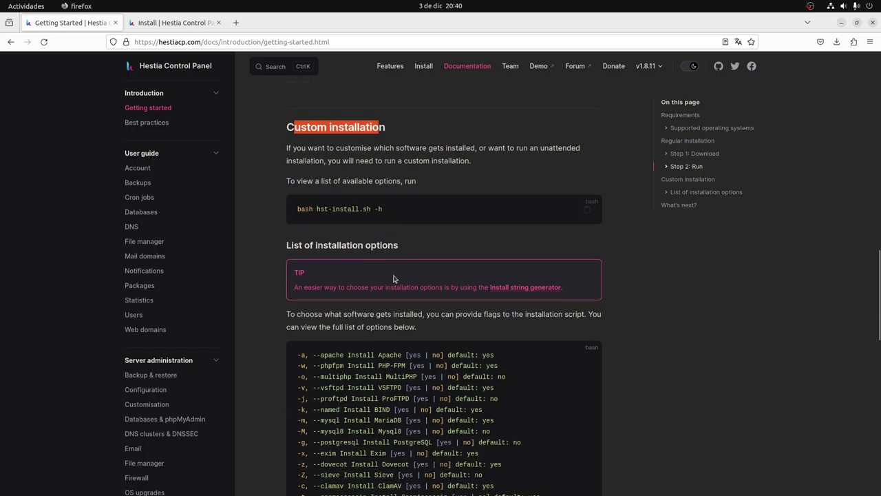
scroll(394, 278, down, 3)
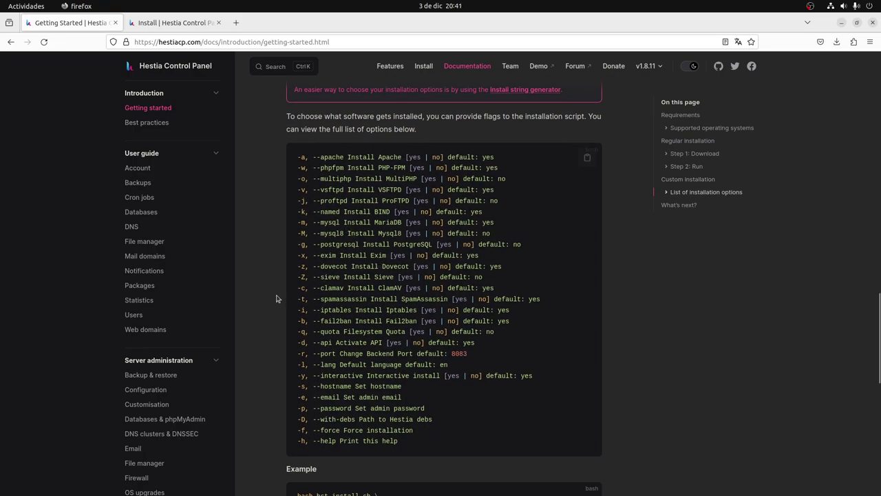
scroll(270, 297, up, 4)
scroll(270, 297, up, 1)
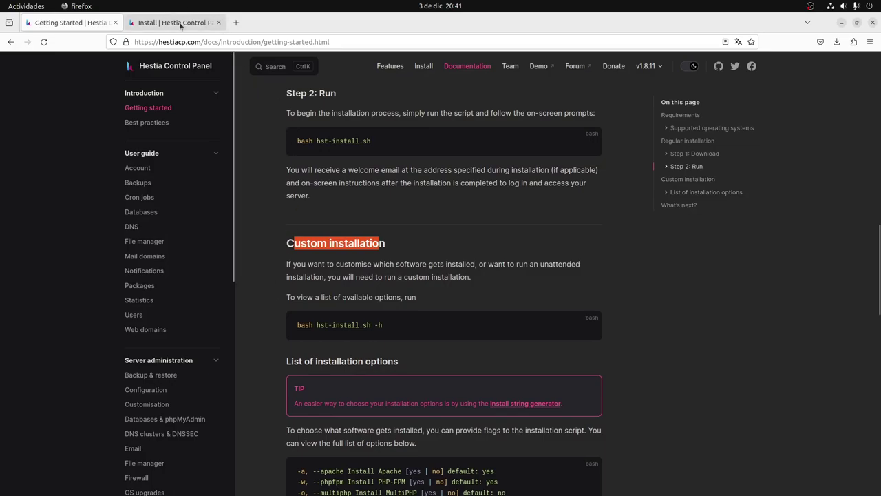
- On the Install page's configure options, enable Port to see 8083, then disable it again
click(186, 23)
scroll(199, 287, down, 2)
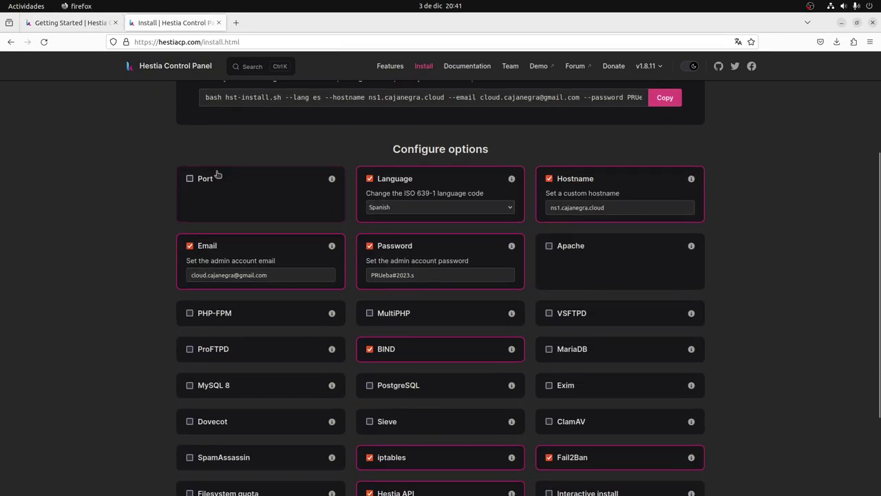
click(204, 179)
click(210, 207)
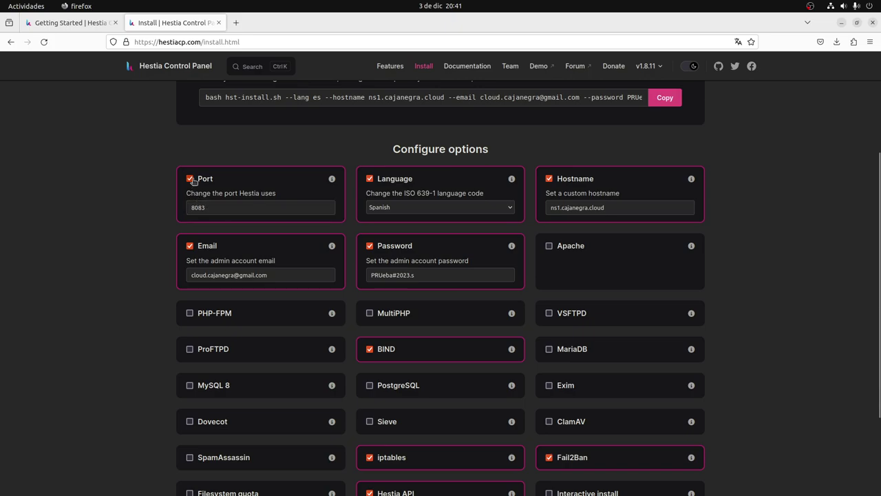
click(192, 180)
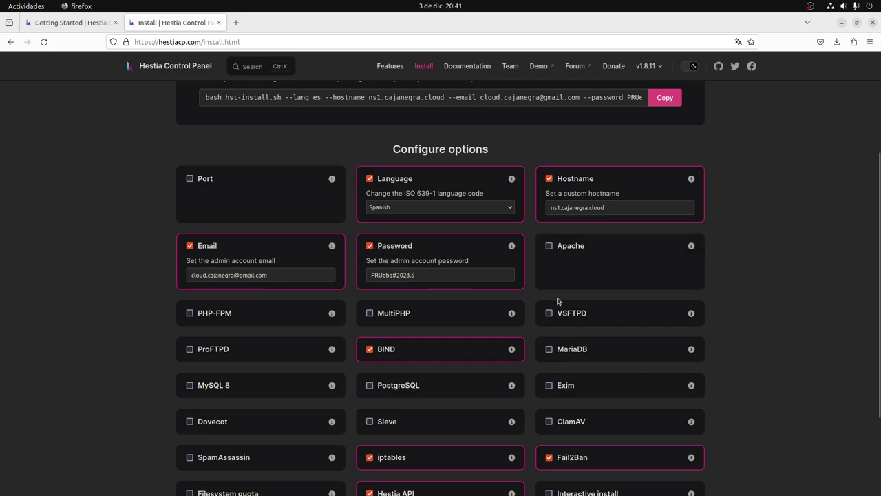
scroll(370, 337, down, 3)
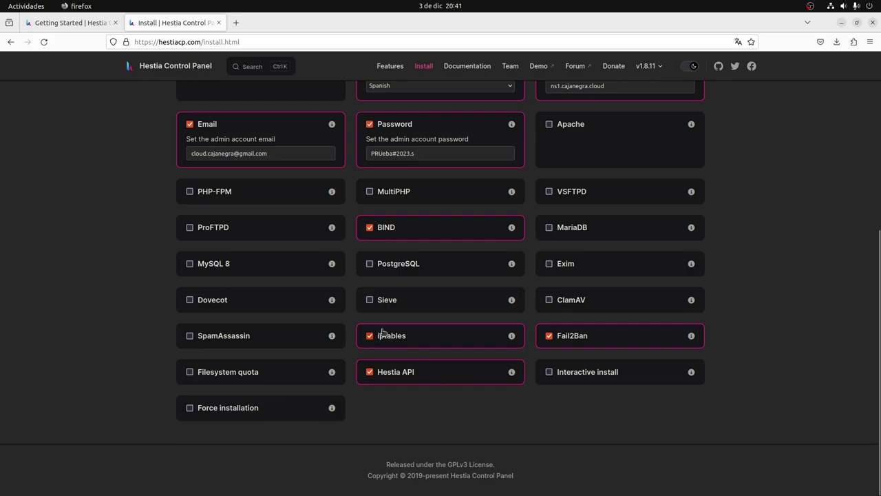
scroll(401, 363, up, 1)
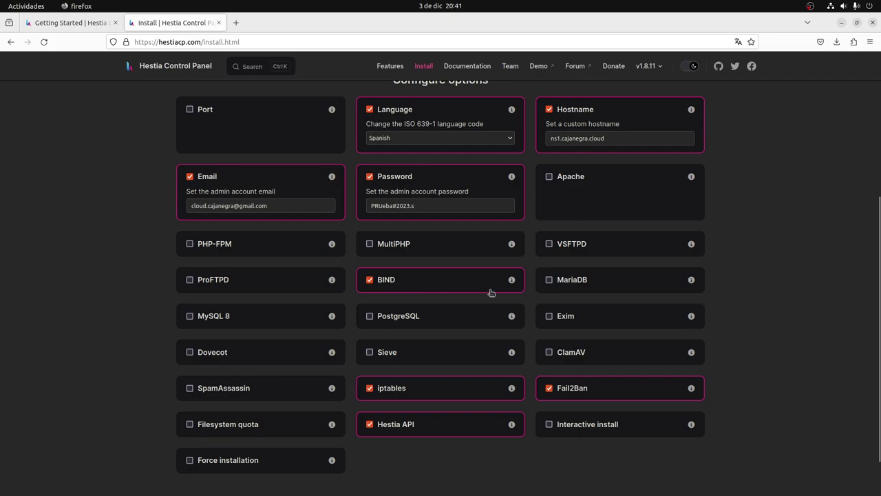
mouse_move(513, 283)
mouse_move(510, 391)
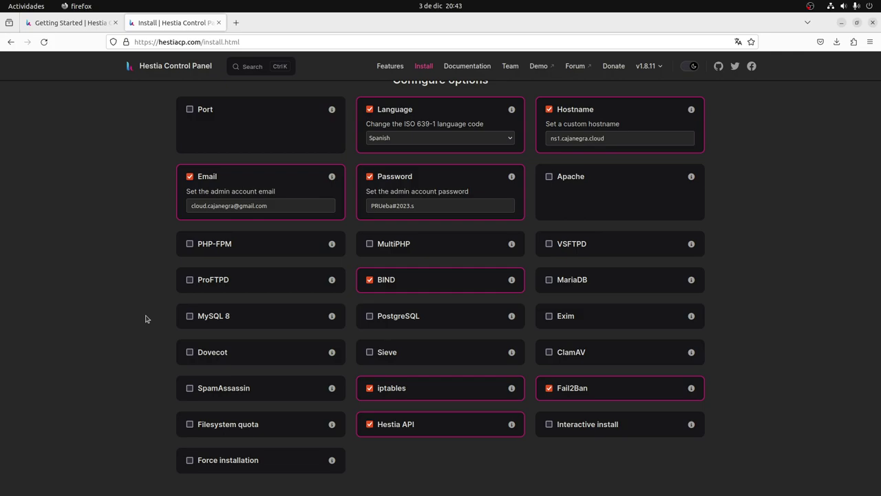
- Copy the wget download command for the Hestia installer script
scroll(395, 293, up, 3)
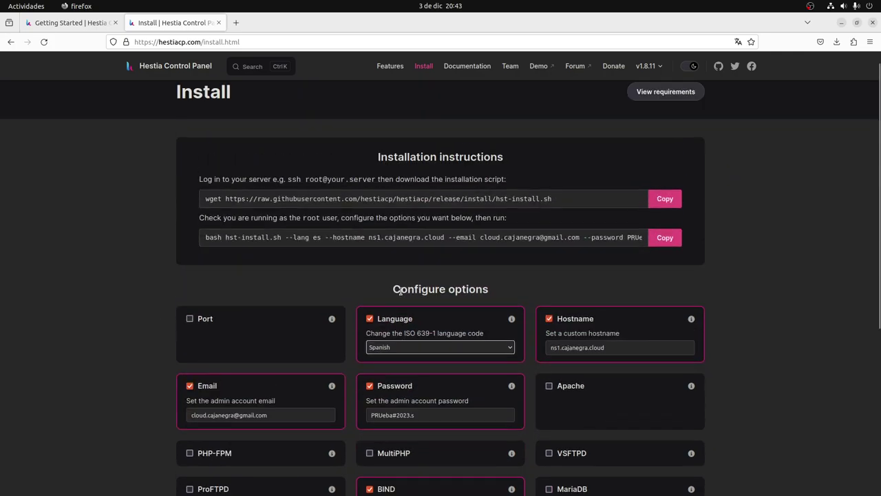
click(665, 199)
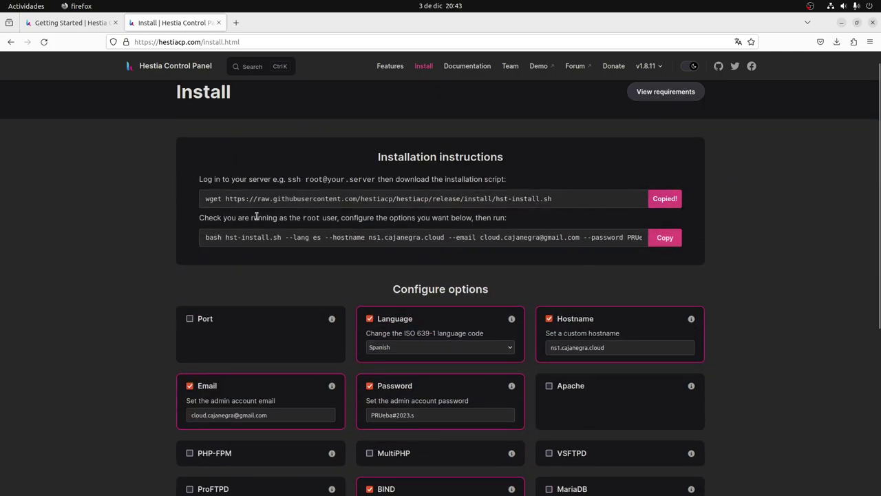
triple_click(563, 198)
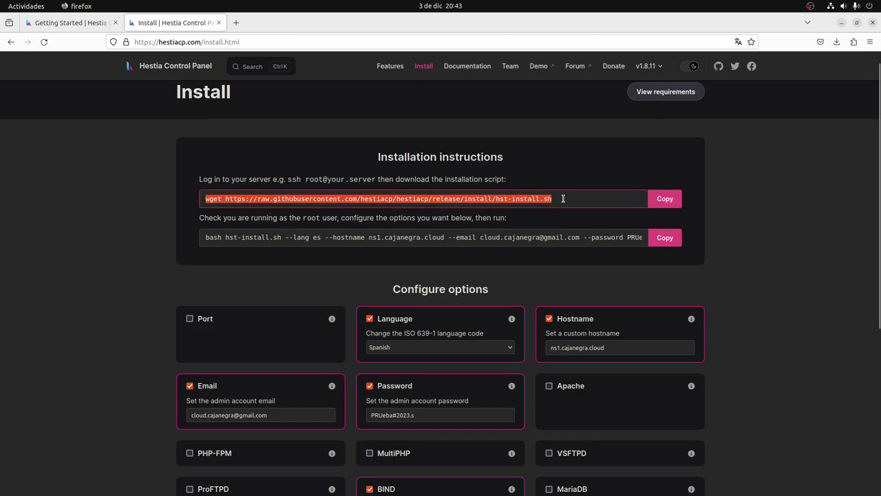
- In Tabby, start an SSH session from the ns1.cajanegra.cloud profile
key(alt+Tab)
key(alt+Tab)
key(alt+Tab)
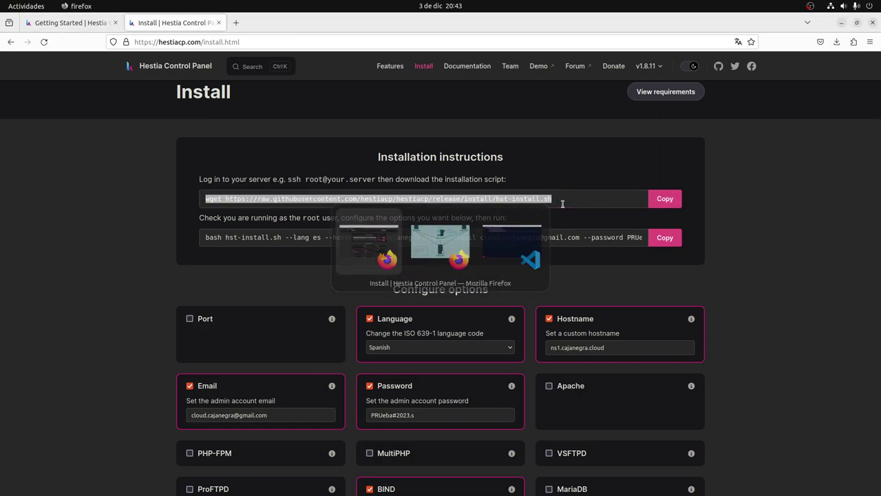
key(ctrl+alt+Right)
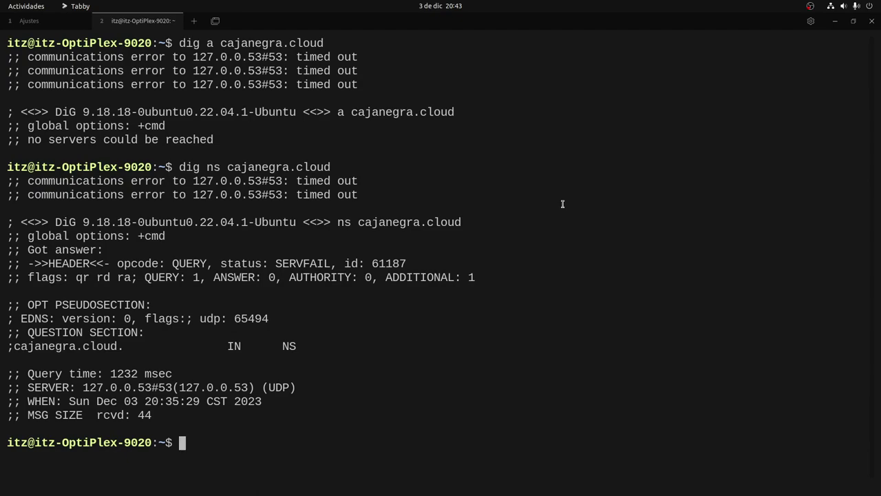
key(ctrl+shift+Tab)
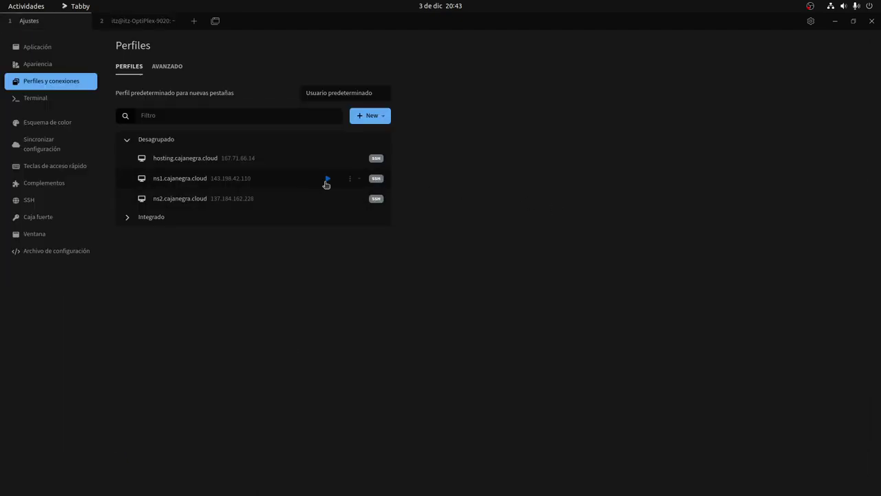
click(328, 181)
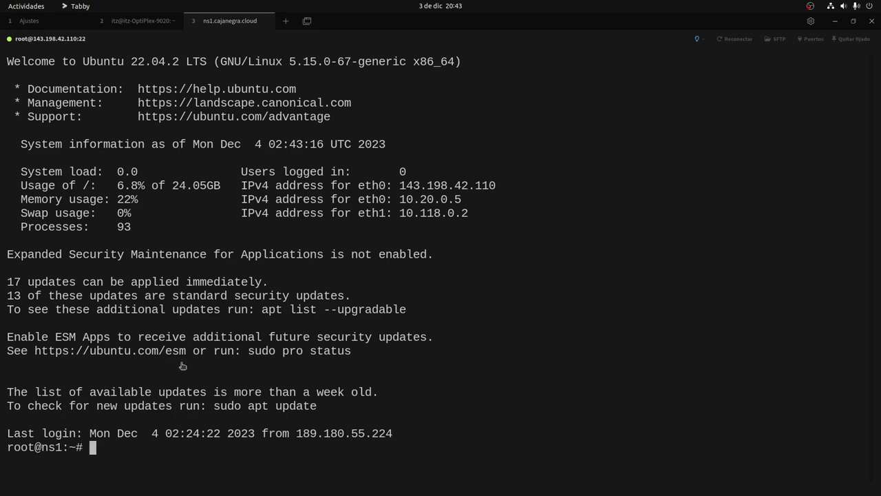
- Paste and run the wget command on ns1 to download hst-install.sh
right_click(401, 360)
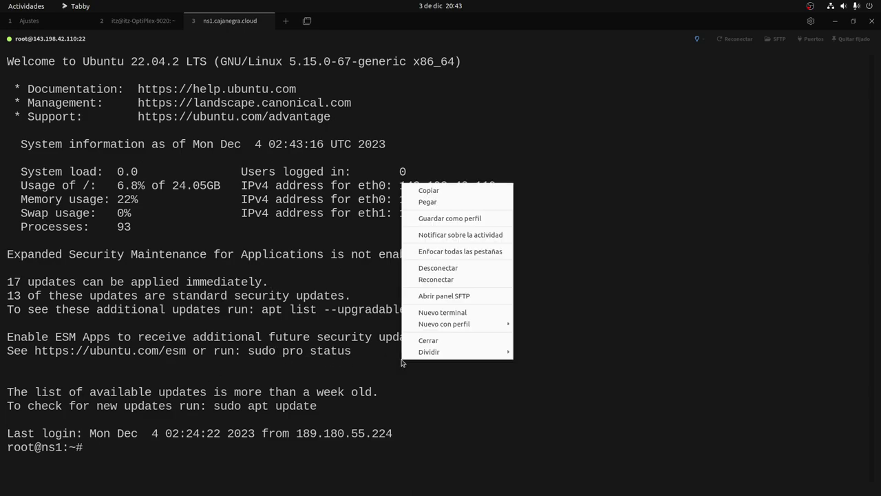
click(417, 202)
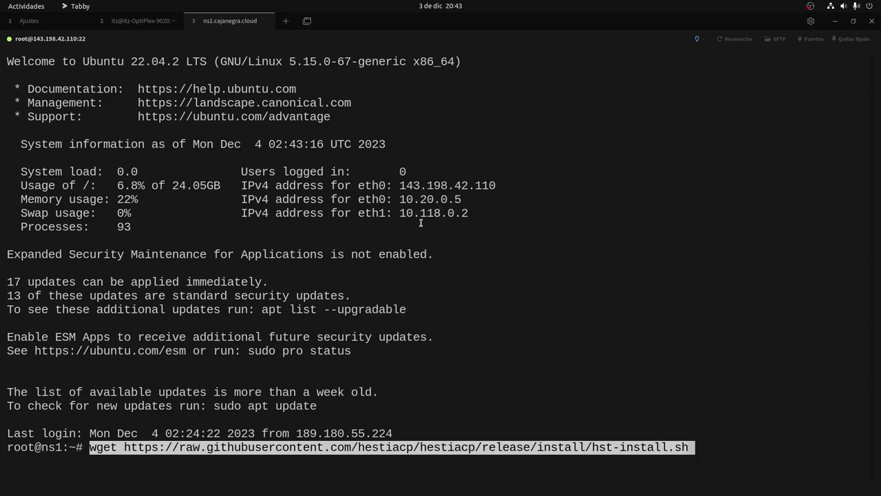
key(Return)
- Copy the bash hst-install.sh command from the Install page and run it on ns1
key(alt+Tab)
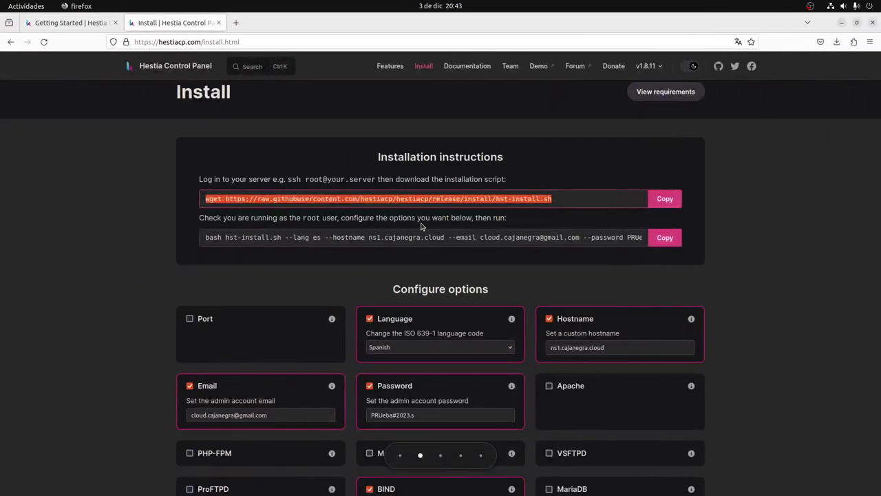
click(665, 238)
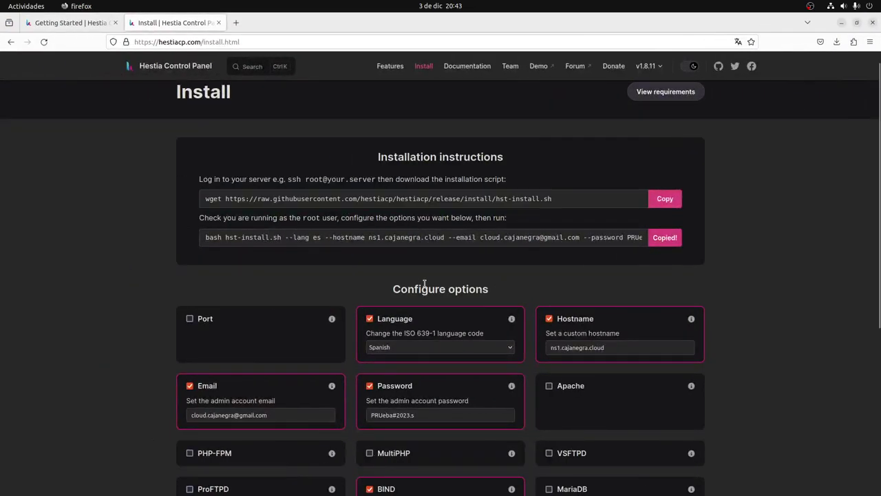
scroll(157, 318, down, 5)
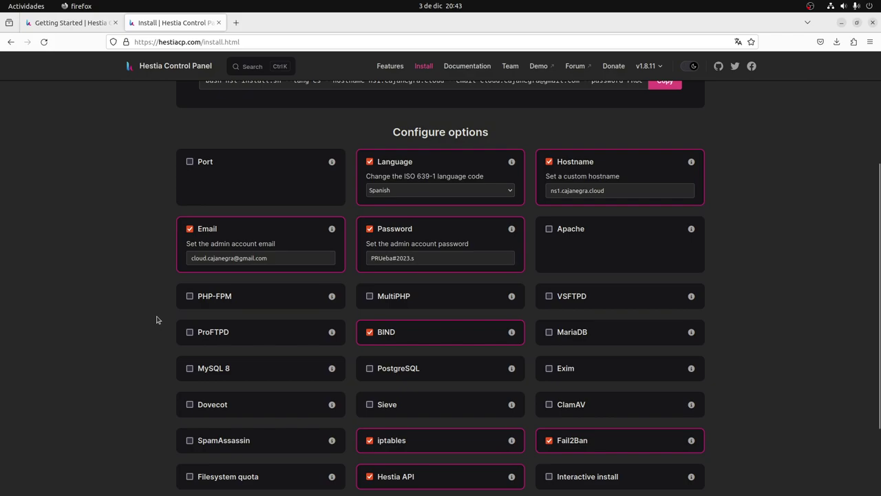
key(alt+Tab)
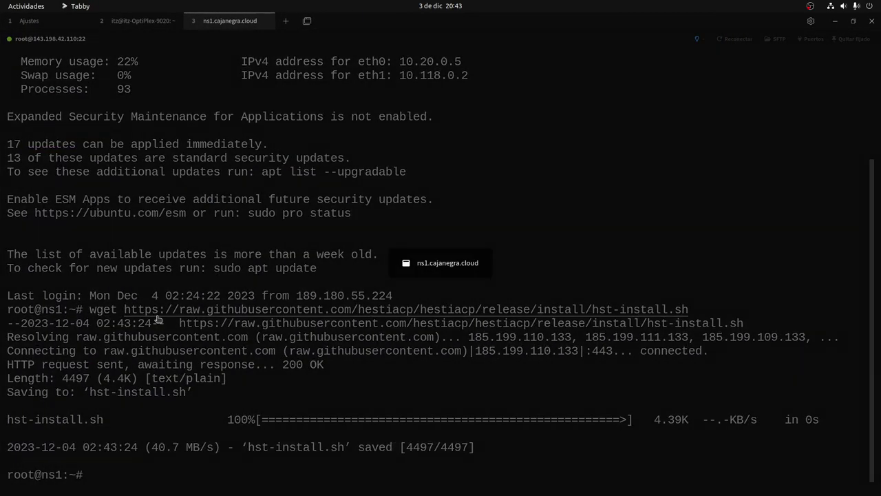
key(ctrl+shift+v)
key(Return)
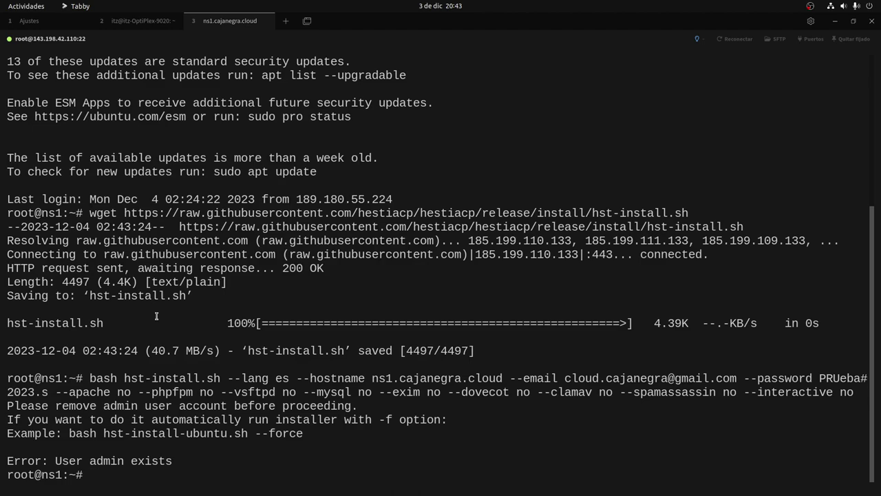
key(Up)
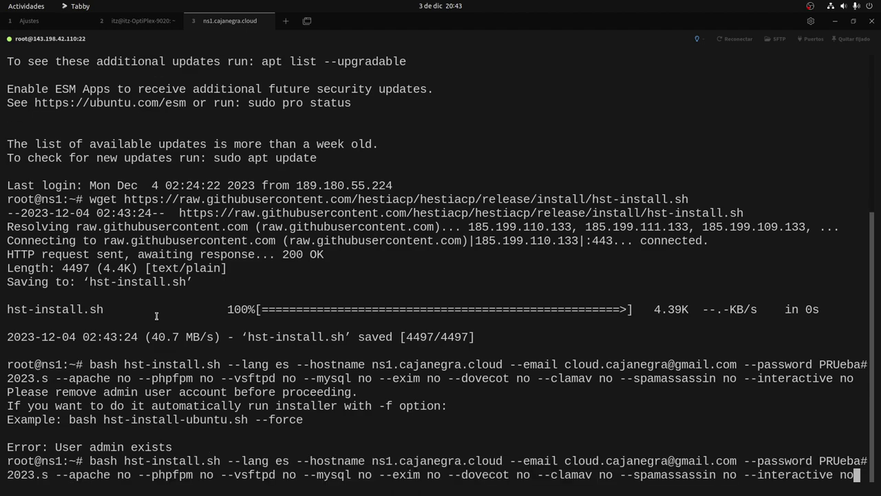
- Cancel that attempt and run the install command again with --force on ns1
key(alt+Tab)
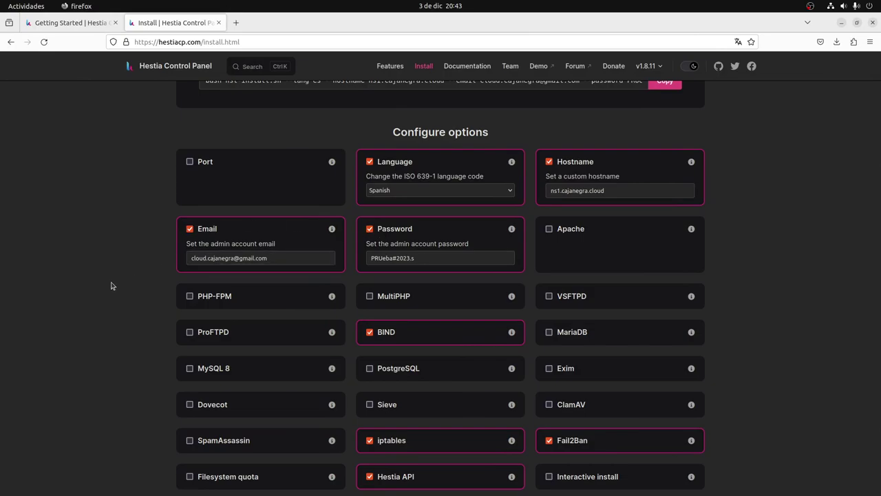
scroll(131, 287, down, 3)
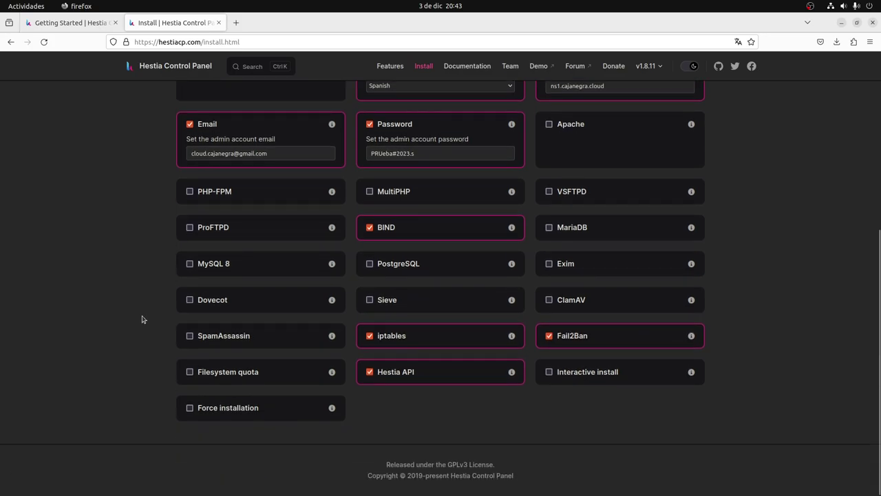
scroll(142, 327, up, 3)
scroll(166, 348, down, 3)
scroll(511, 333, up, 8)
click(666, 256)
key(alt+Tab)
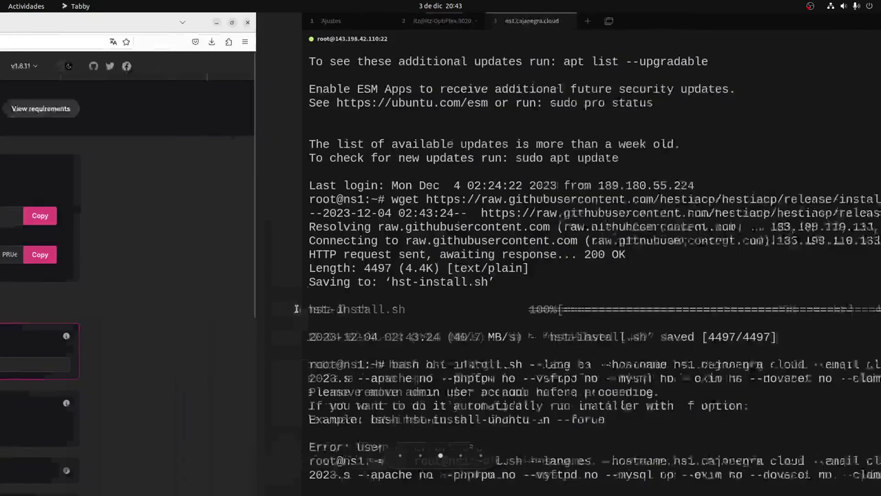
key(ctrl+l)
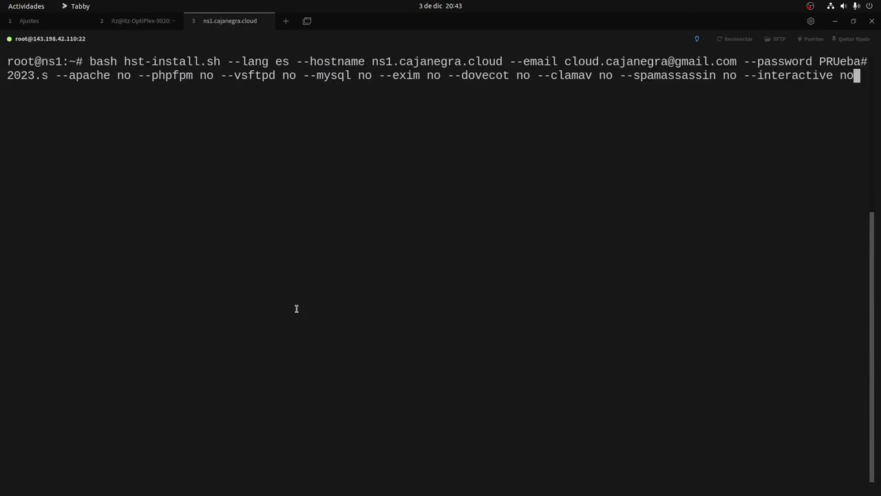
key(ctrl+c)
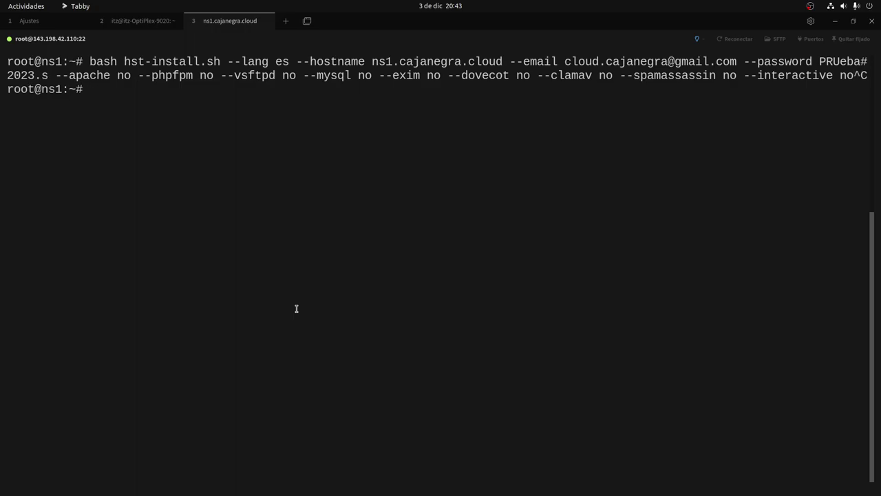
key(ctrl+l)
key(ctrl+shift+v)
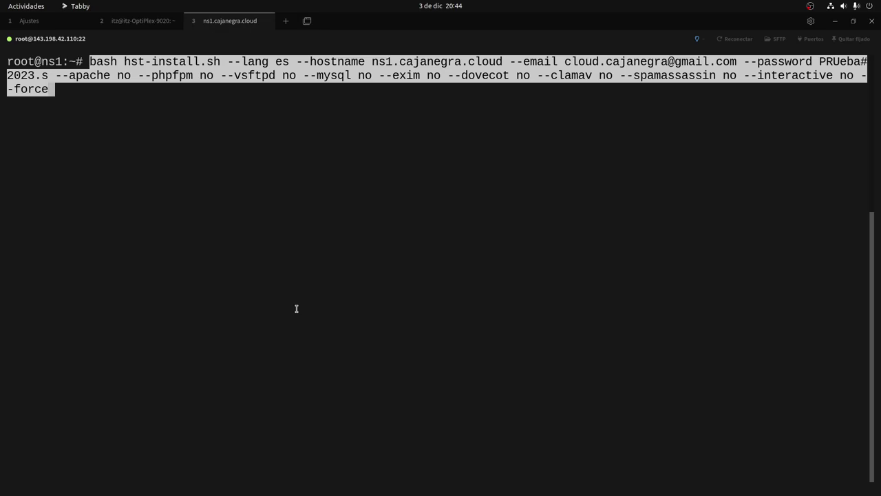
key(Return)
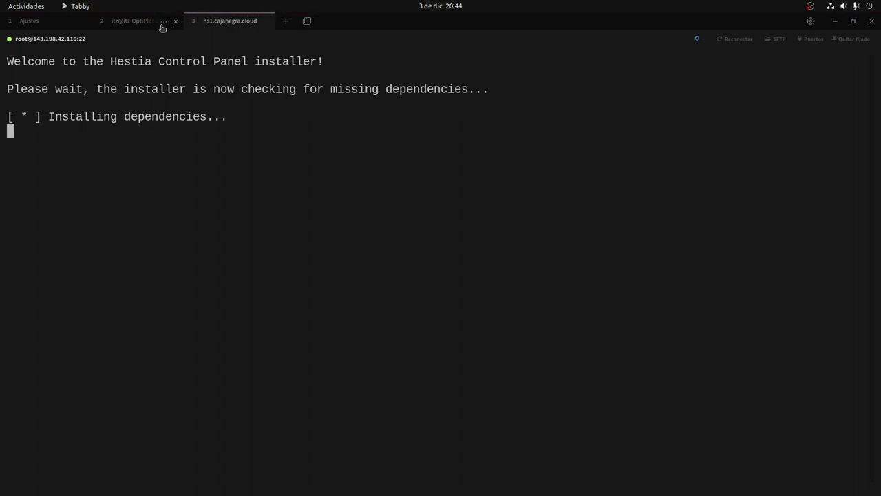
- Close the local terminal tab and connect to the ns2 server profile
click(176, 21)
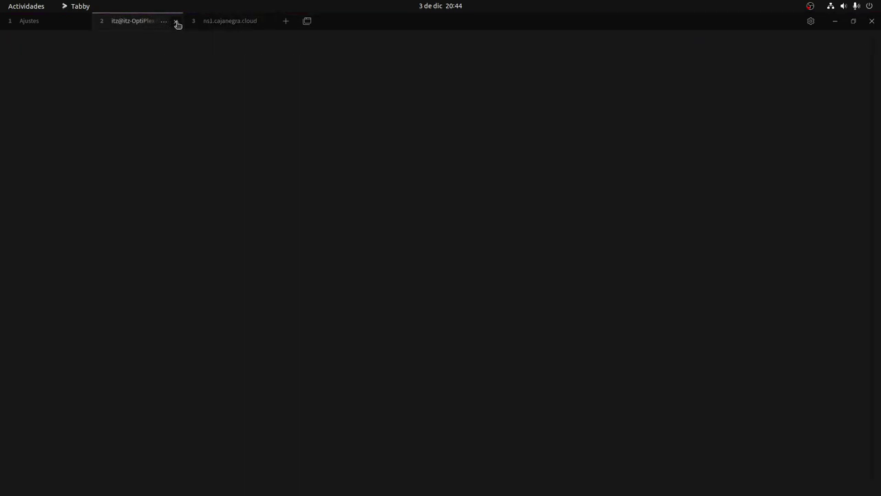
click(51, 23)
click(325, 199)
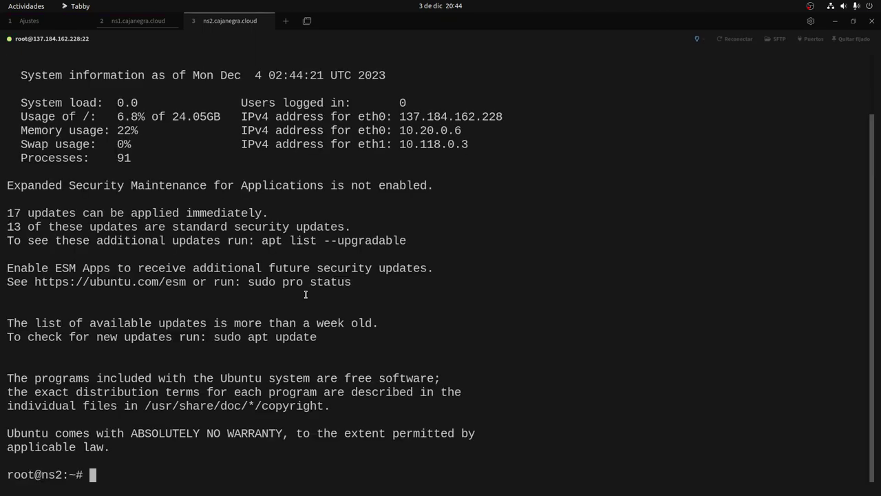
- Download hst-install.sh on ns2 with the copied wget command
key(alt+Tab)
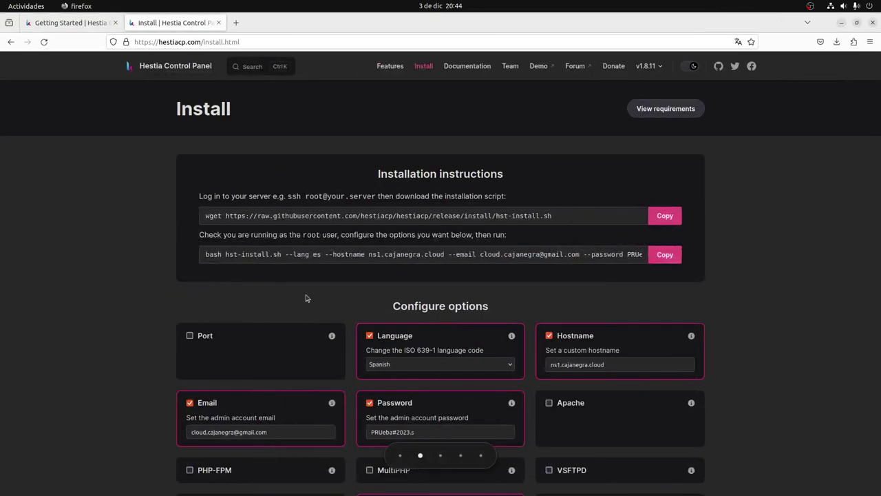
click(659, 218)
key(alt+Tab)
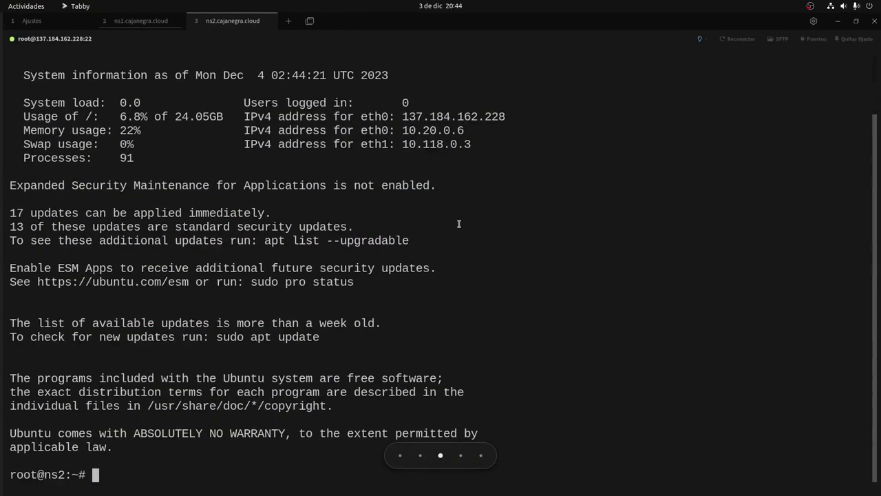
key(ctrl+shift+v)
key(Return)
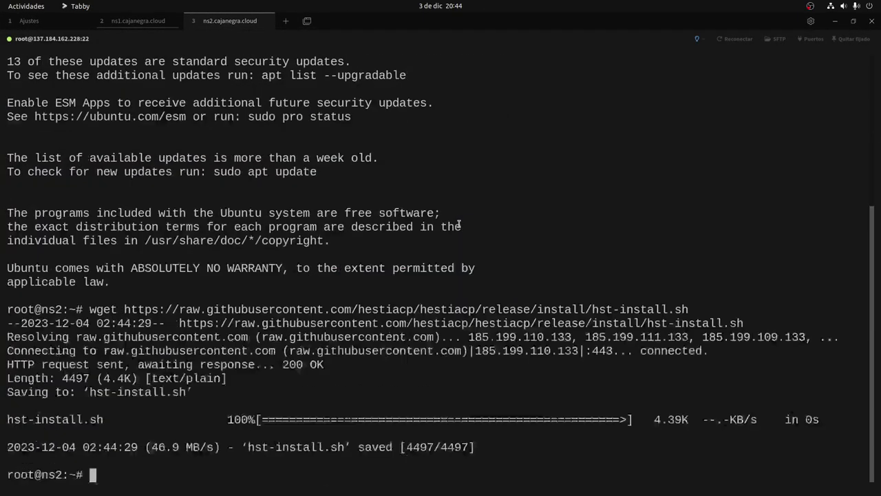
- Paste and run the forced bash hst-install.sh command on ns2
key(alt+Tab)
click(665, 256)
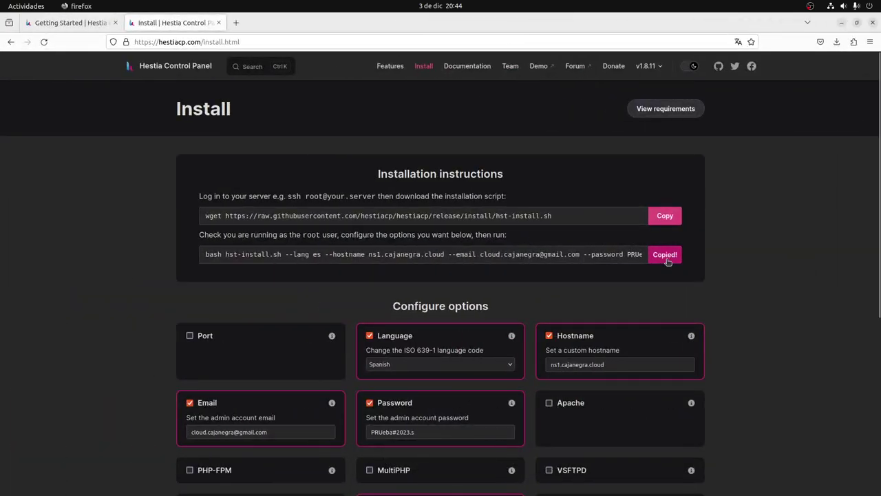
key(alt+Tab)
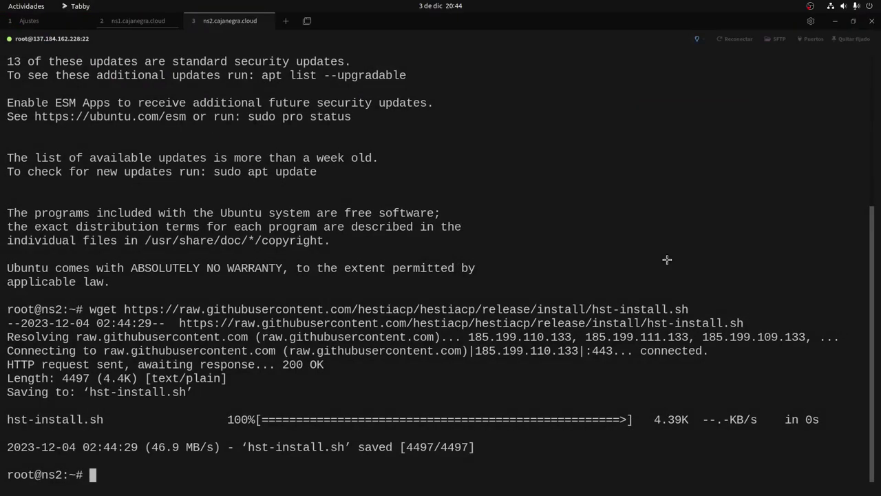
key(alt+Tab)
key(alt+Tab)
key(ctrl+shift+v)
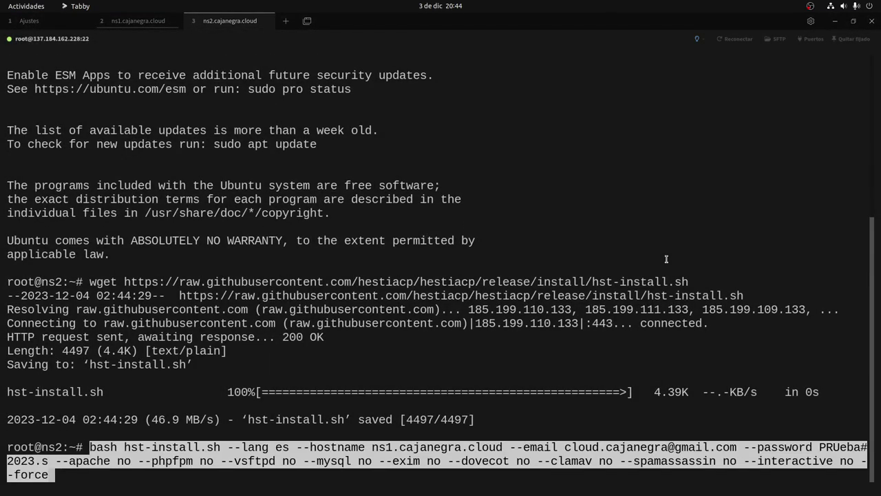
key(Return)
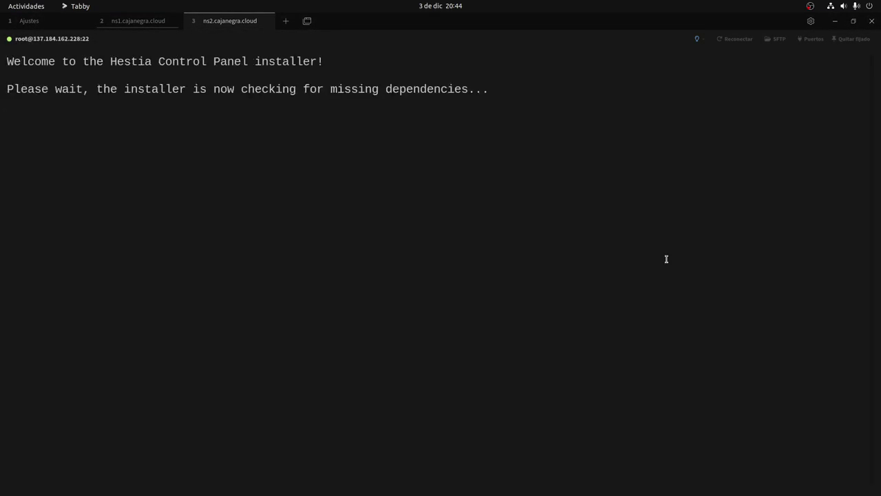
- Compare installer progress on the ns1 and ns2 tabs, then return to the Hestia install page
key(ctrl+shift+Tab)
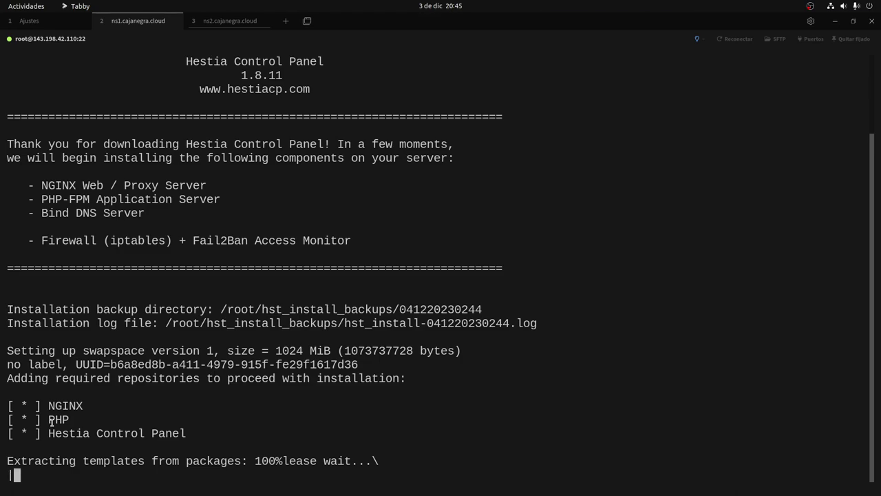
key(ctrl+Tab)
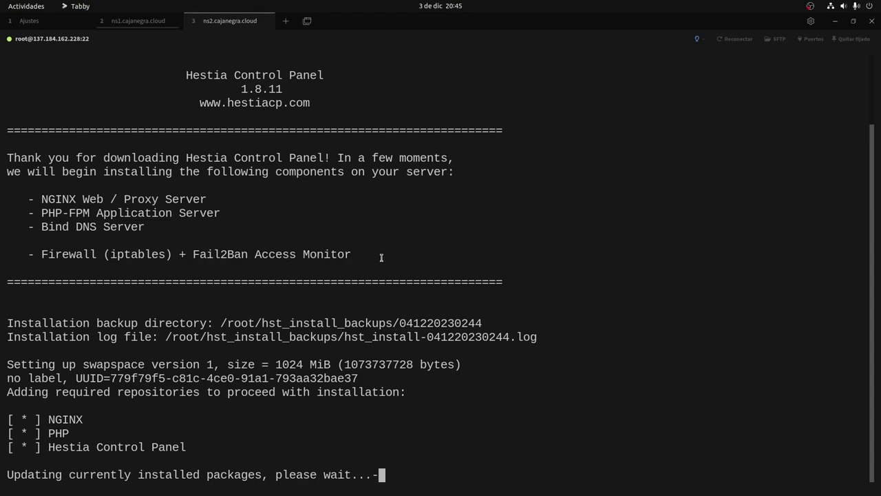
key(ctrl+shift+Tab)
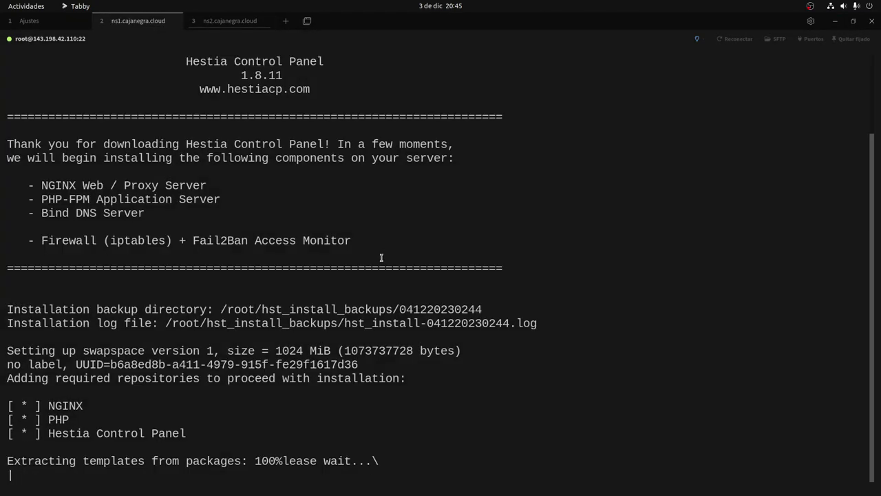
key(super+Page_Up)
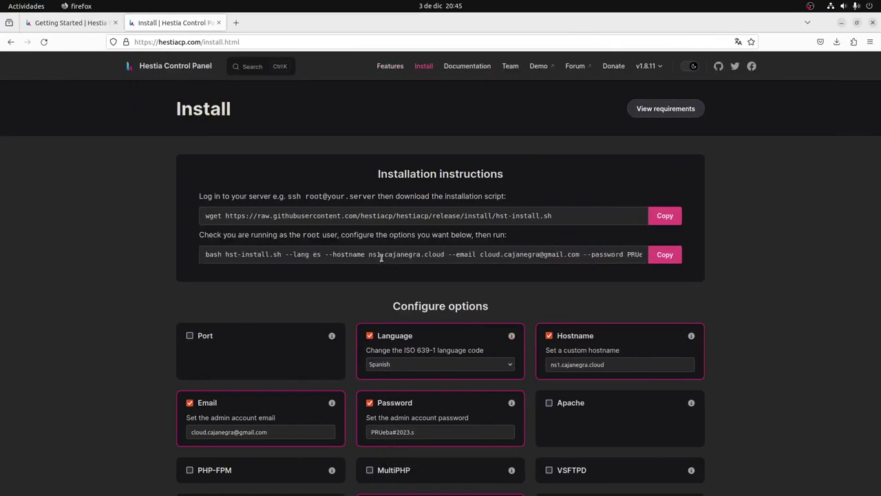
- Enable Apache, VSFTPD, MariaDB, Dovecot, Sieve and Exim in the install options
scroll(164, 275, down, 5)
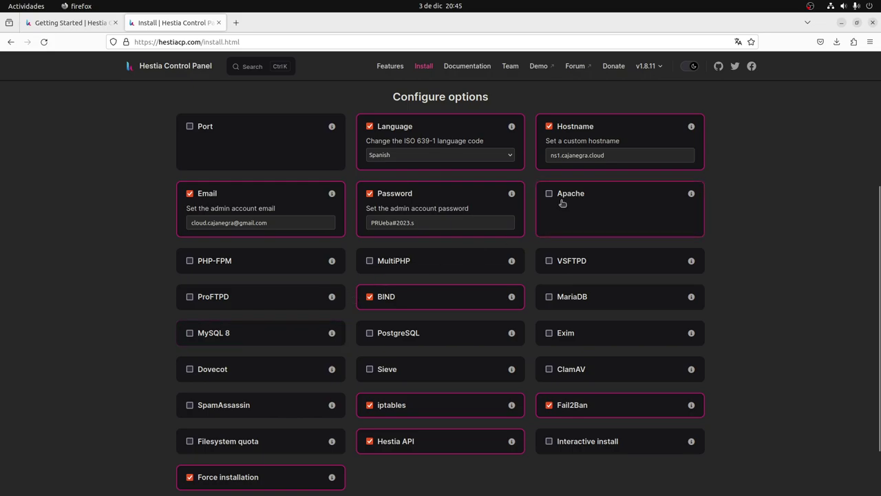
click(548, 194)
scroll(537, 261, up, 5)
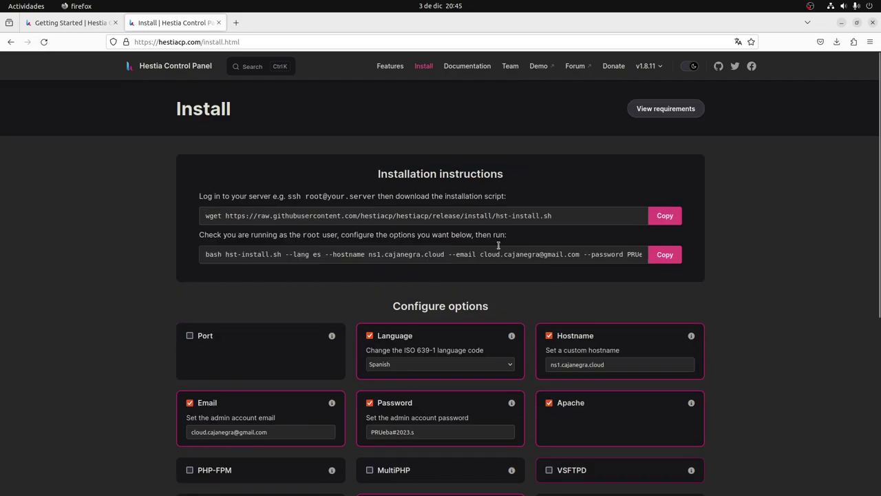
scroll(534, 356, down, 5)
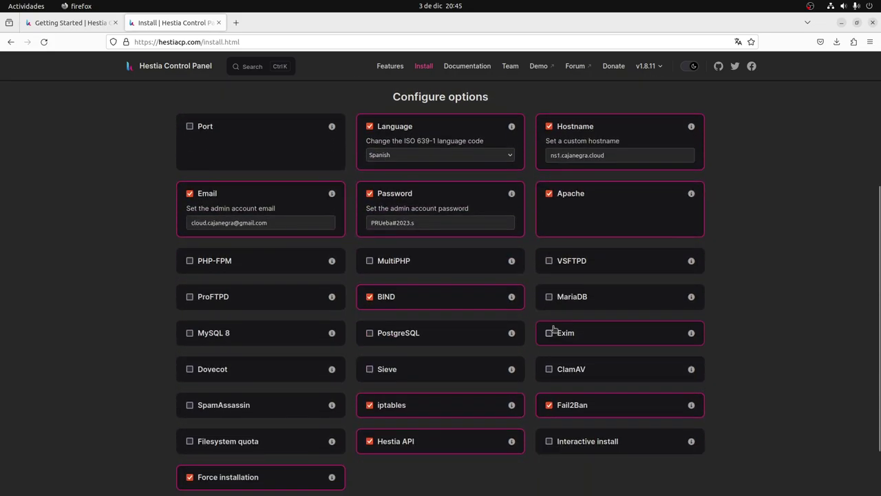
click(549, 263)
click(548, 297)
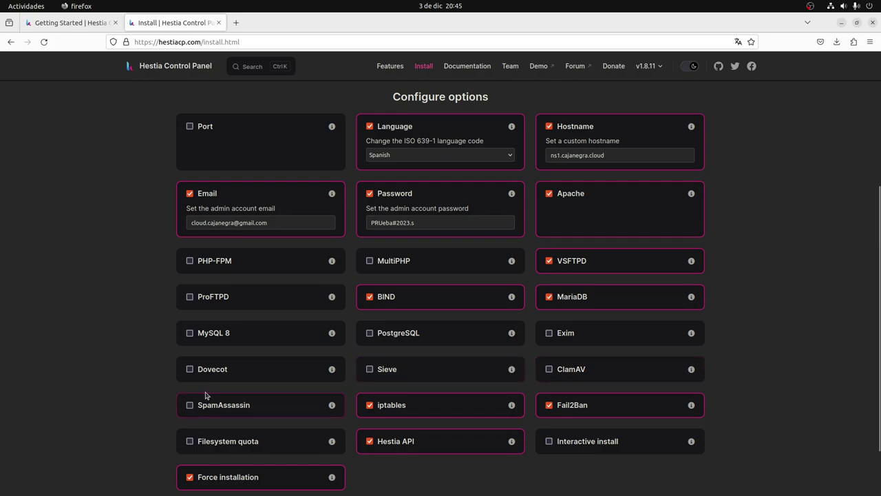
click(190, 369)
click(385, 370)
click(551, 334)
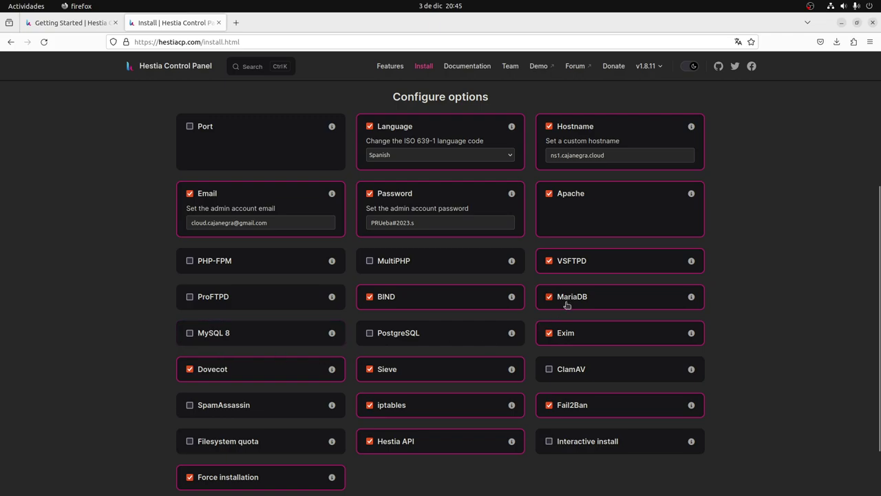
- Also enable PHP-FPM, then scroll back up through the options
scroll(165, 352, down, 1)
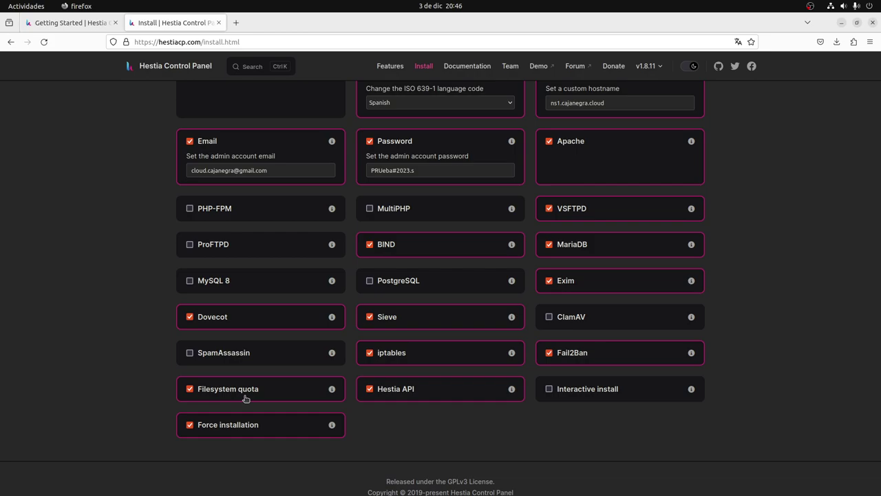
click(178, 216)
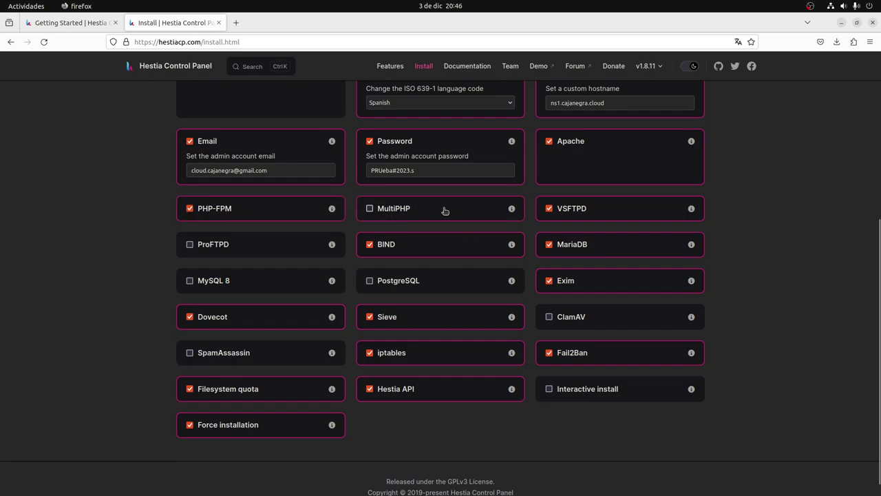
scroll(521, 252, up, 2)
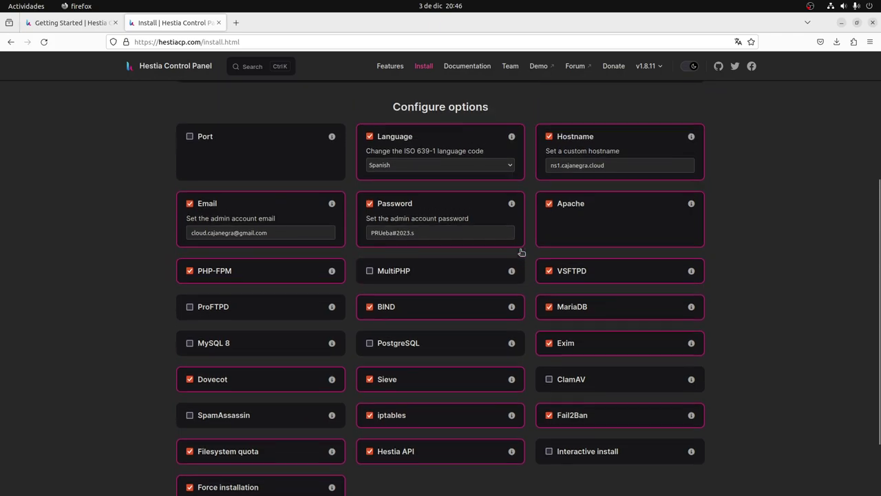
scroll(544, 229, up, 1)
scroll(493, 277, down, 1)
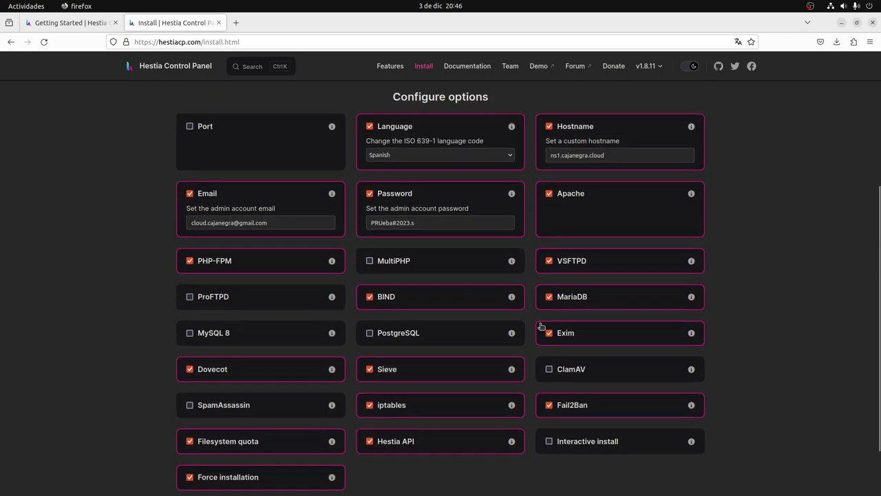
scroll(541, 325, down, 2)
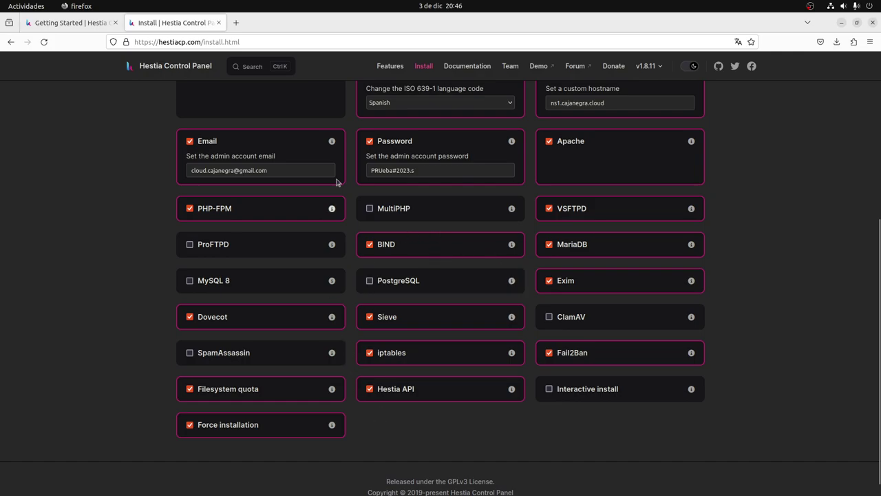
scroll(500, 256, up, 5)
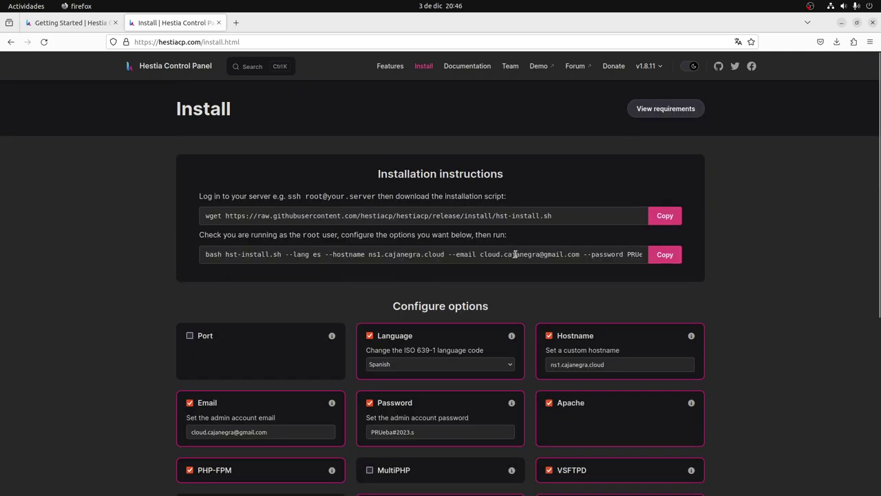
- Copy the wget command and open an SSH session to hosting.cajanegra.cloud in Tabby
click(665, 216)
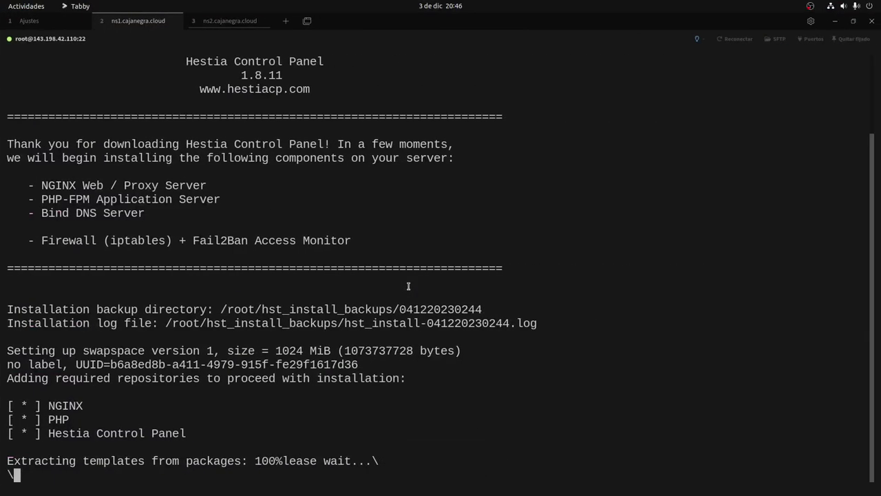
key(ctrl+Tab)
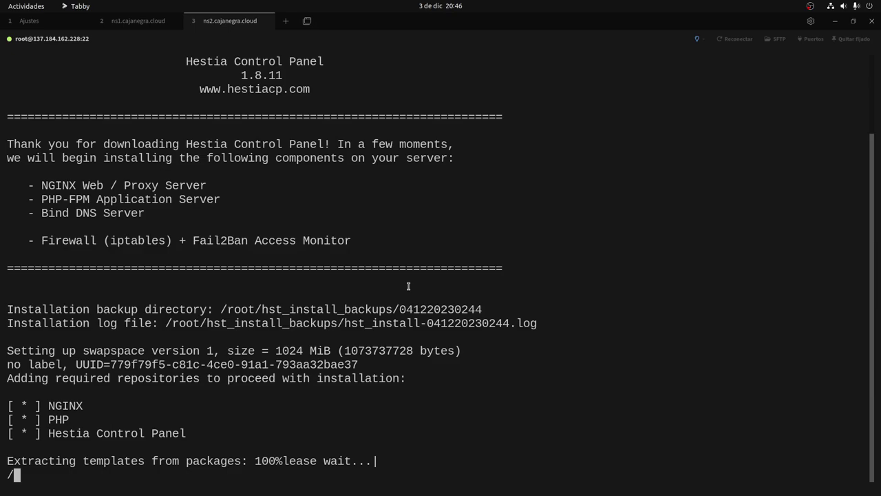
key(ctrl+Tab)
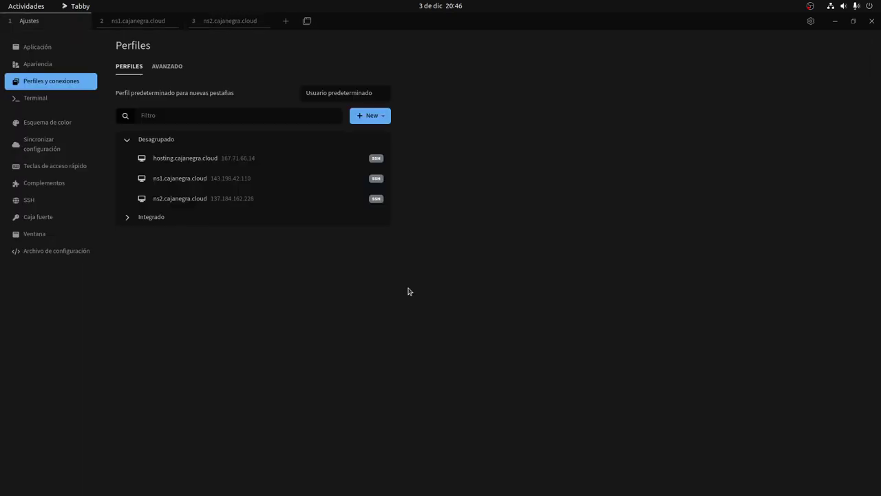
mouse_move(326, 164)
click(327, 160)
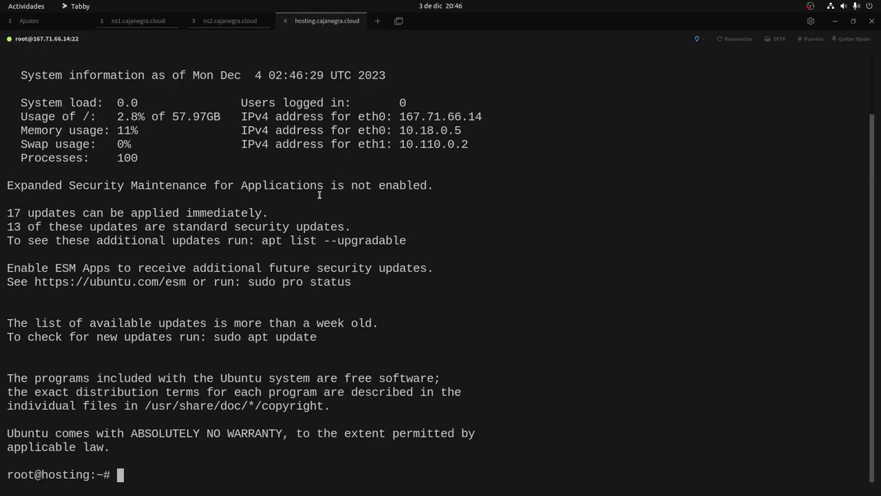
- Download hst-install.sh on the hosting server with the wget command
key(alt+Tab)
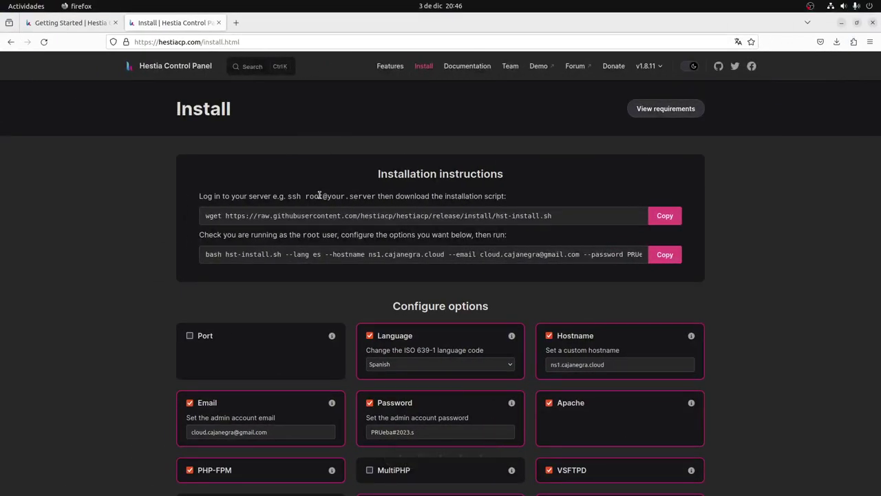
click(665, 215)
key(alt+Tab)
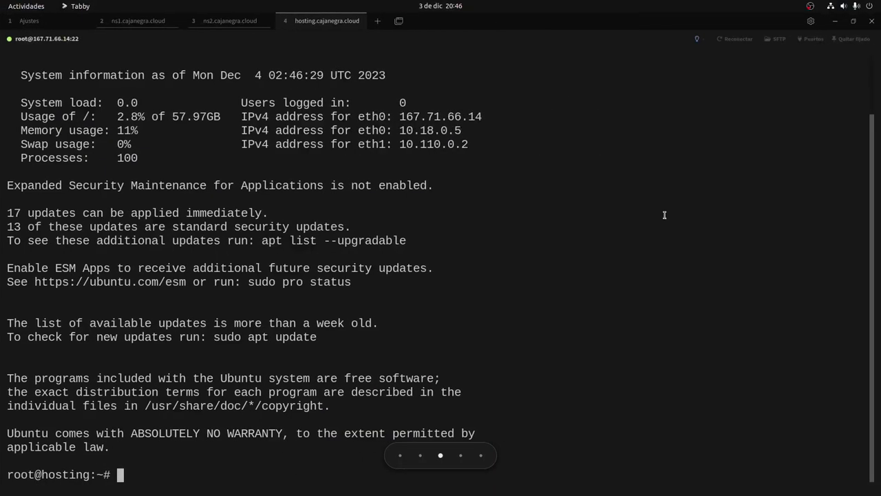
key(ctrl+shift+v)
key(Return)
- Paste and run the configured bash hst-install.sh command on the hosting server
key(alt+Tab)
click(663, 255)
scroll(227, 315, down, 3)
key(alt+Tab)
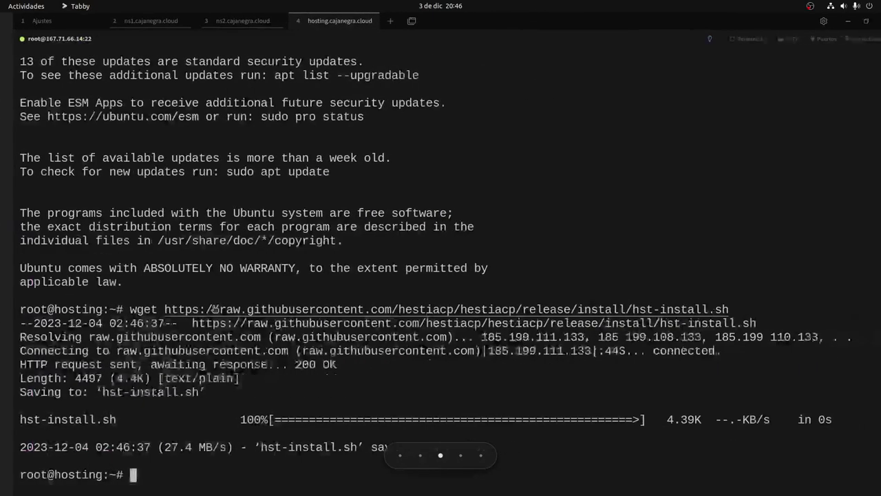
key(ctrl+shift+v)
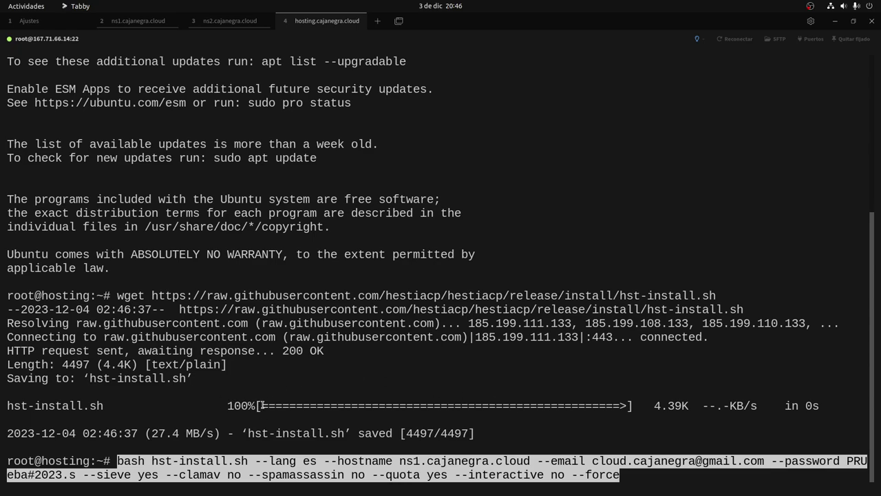
key(Return)
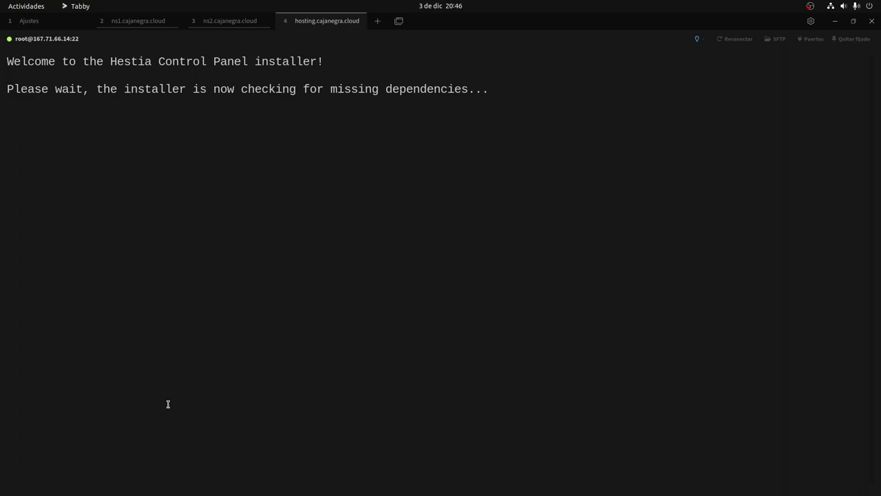
key(alt+Tab)
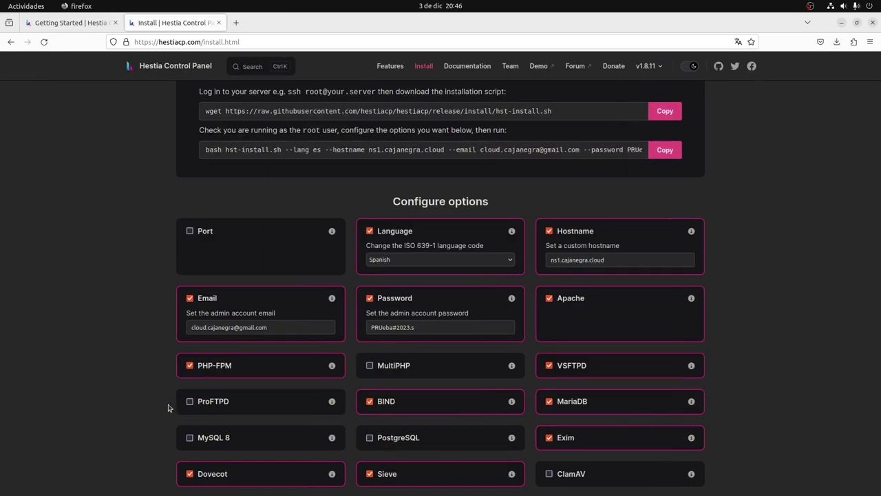
scroll(167, 409, down, 5)
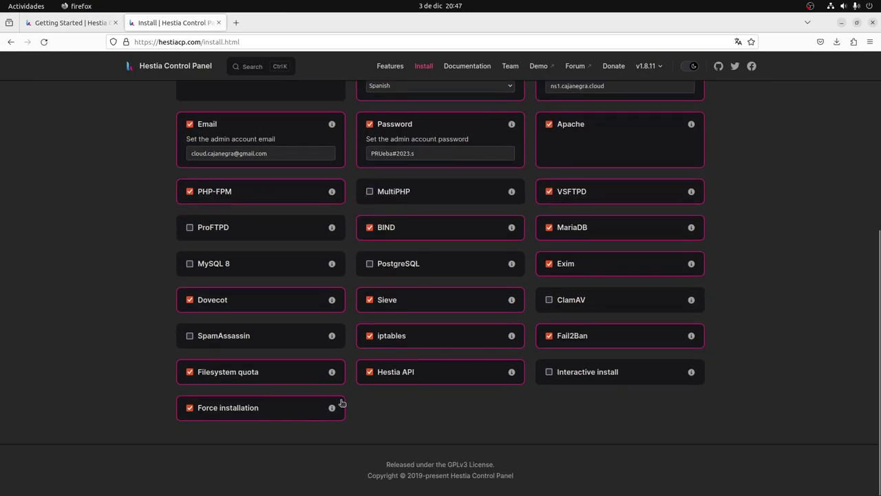
mouse_move(332, 409)
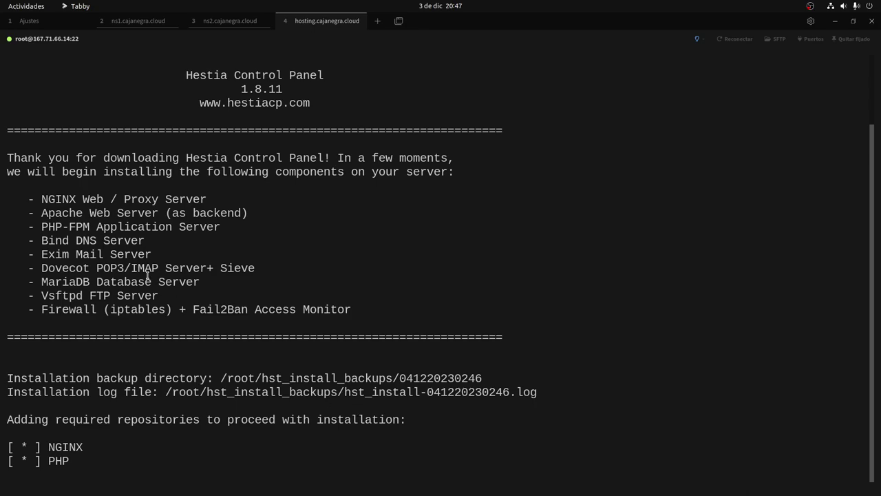
- Highlight the Exim, Dovecot, MariaDB, Vsftpd and firewall/Fail2Ban lines, then view the ns2 installer
drag(44, 200, 353, 310)
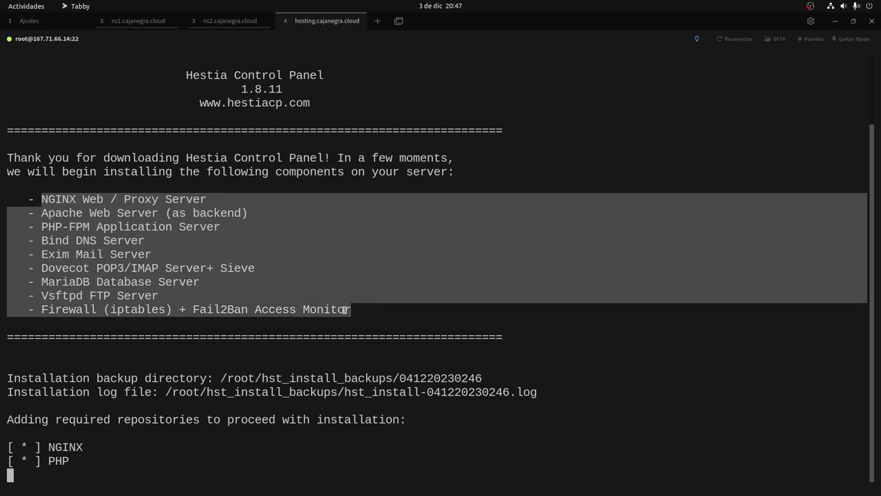
click(46, 210)
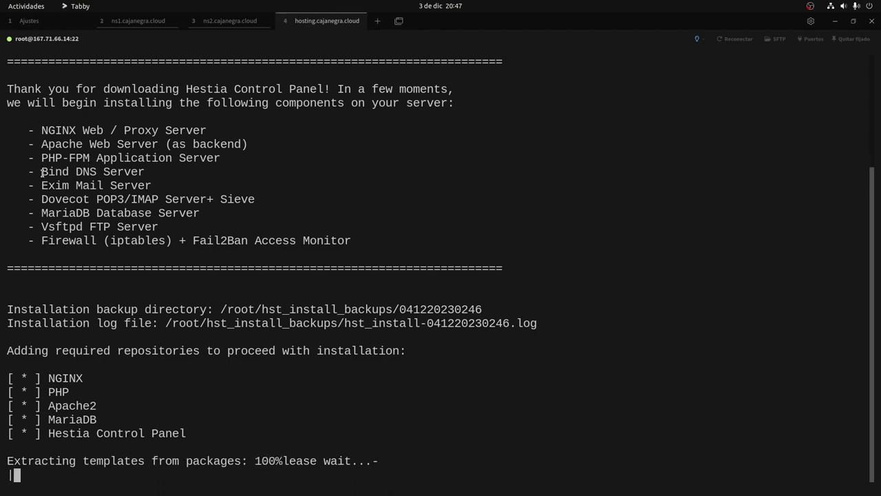
drag(42, 171, 142, 168)
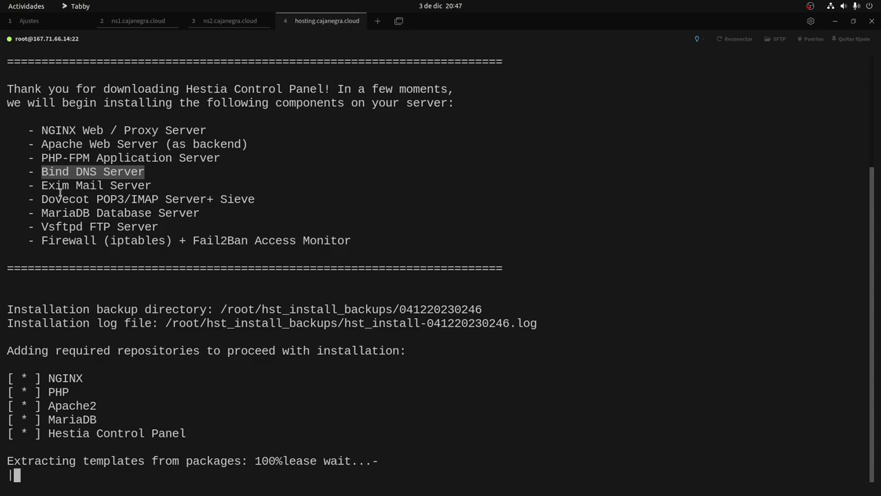
drag(43, 186, 148, 186)
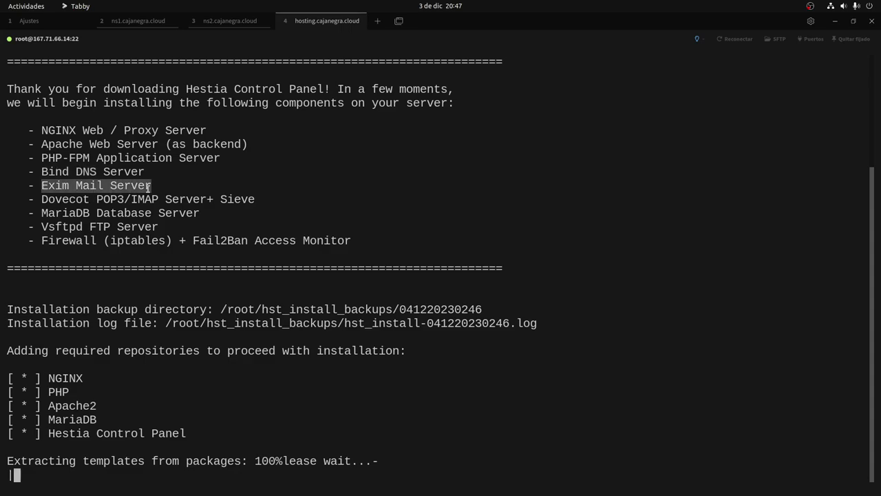
drag(42, 199, 188, 200)
drag(57, 213, 178, 214)
drag(39, 227, 155, 226)
drag(63, 241, 287, 242)
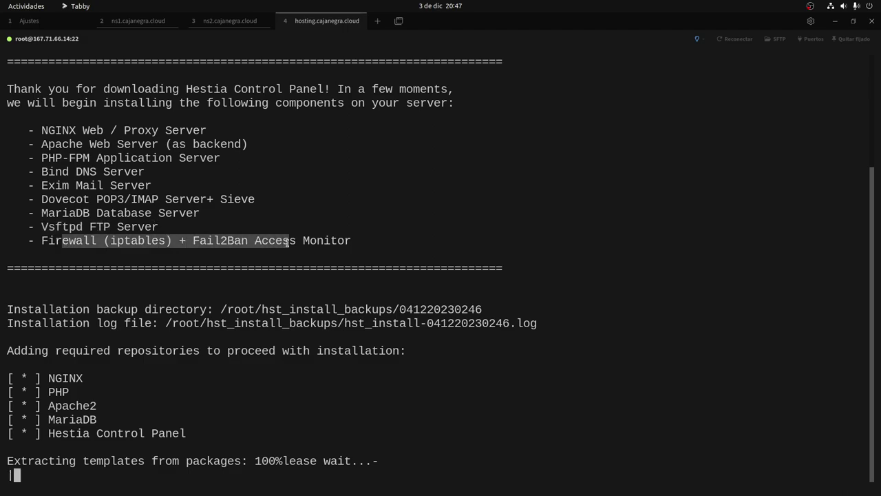
key(alt+3)
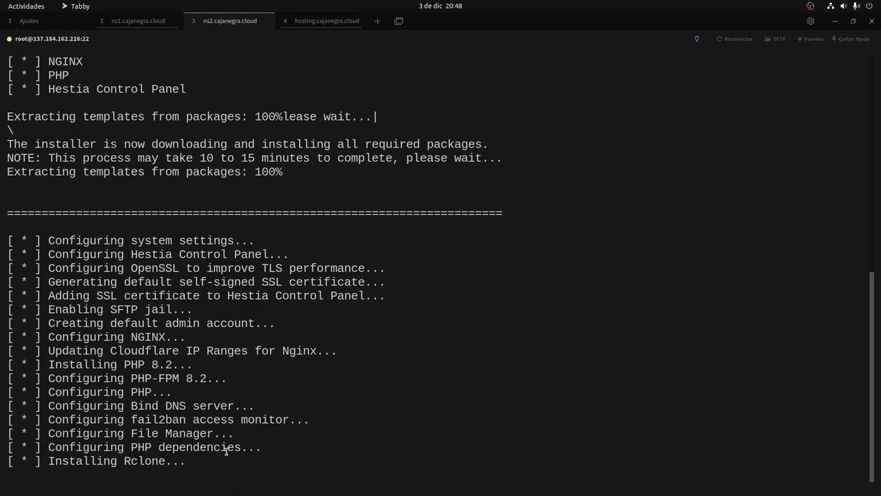
- Check the ns1 and ns2 installer progress in Tabby, then return to the Firefox Hestia install page
key(ctrl+shift+Tab)
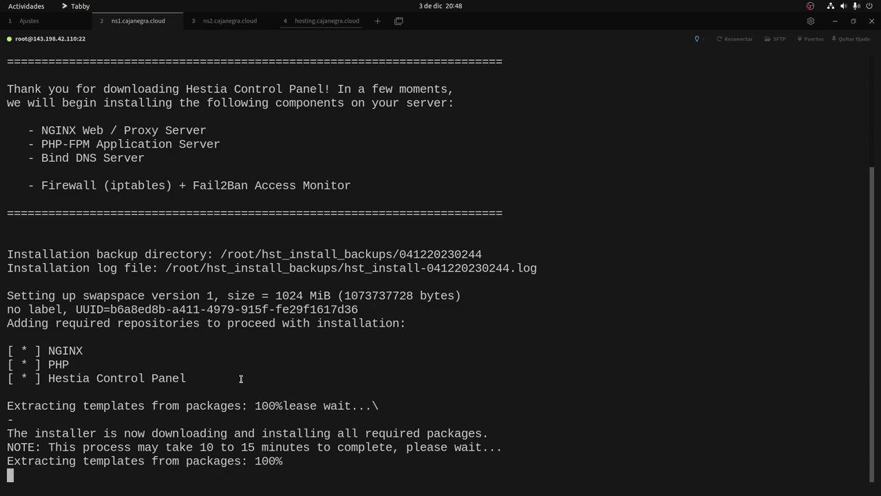
key(ctrl+Tab)
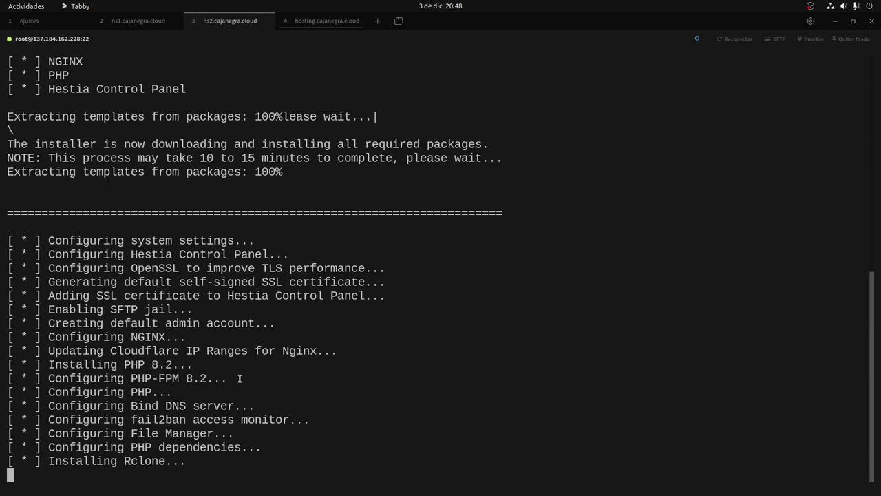
key(ctrl+shift+Tab)
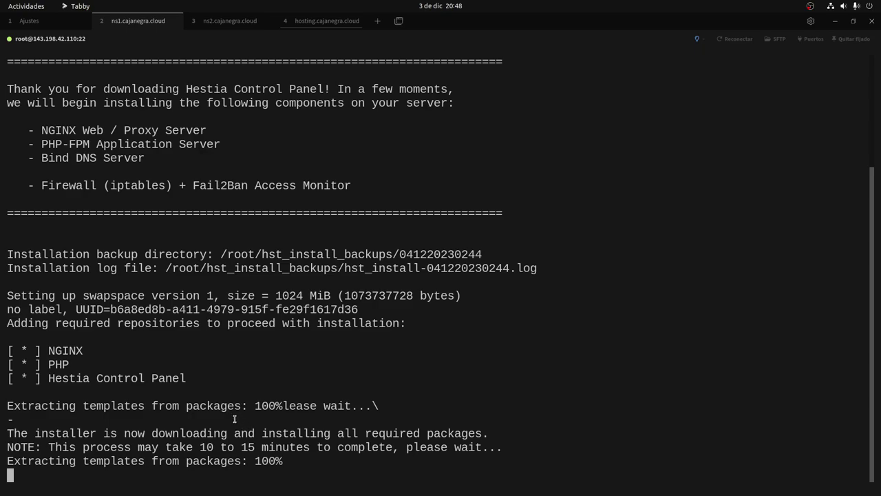
key(alt+Tab)
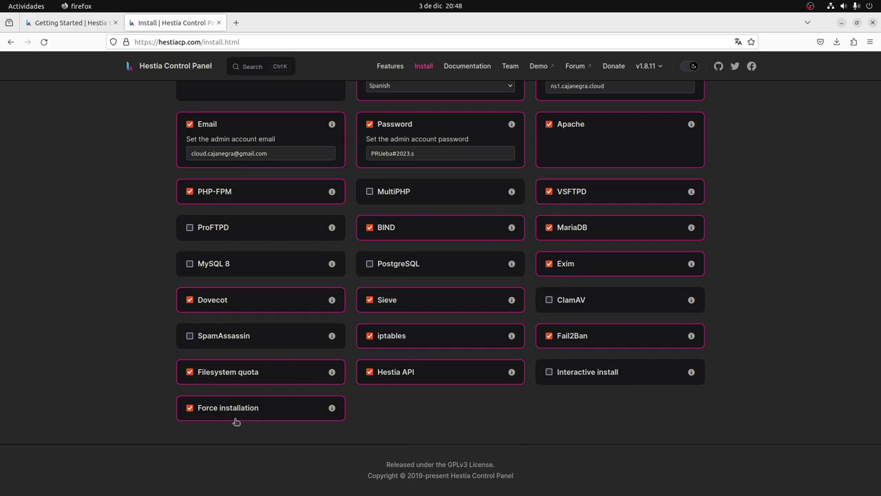
- Find in Getting Started that the panel is at host.domain.tld:8083 or the public IP on port 8083
key(alt+Tab)
key(alt+Tab)
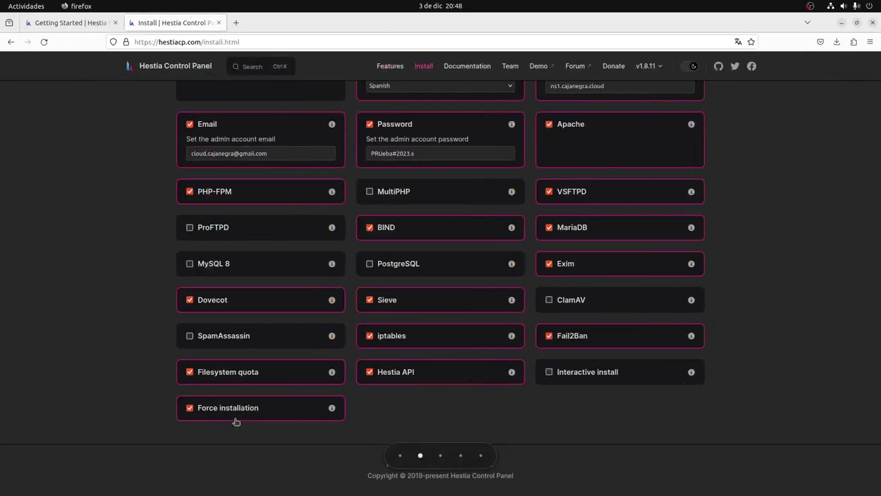
scroll(236, 421, up, 10)
click(70, 26)
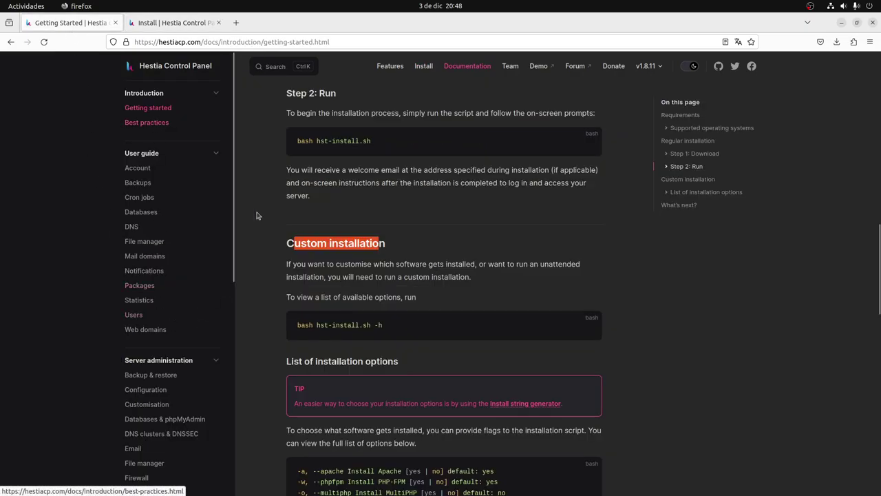
scroll(279, 309, down, 15)
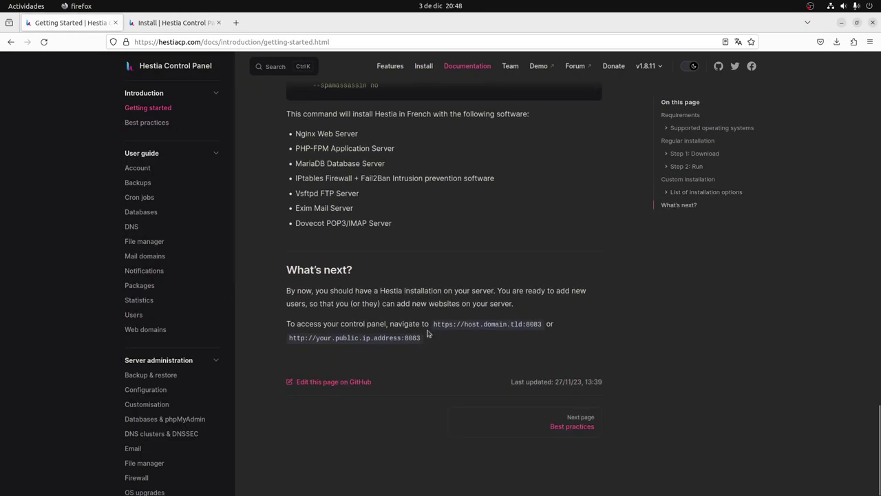
drag(433, 325, 541, 324)
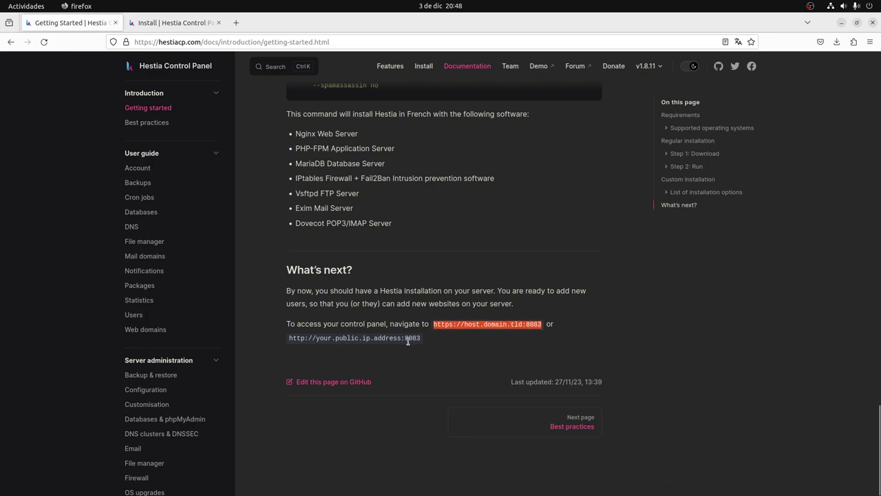
drag(420, 337, 289, 335)
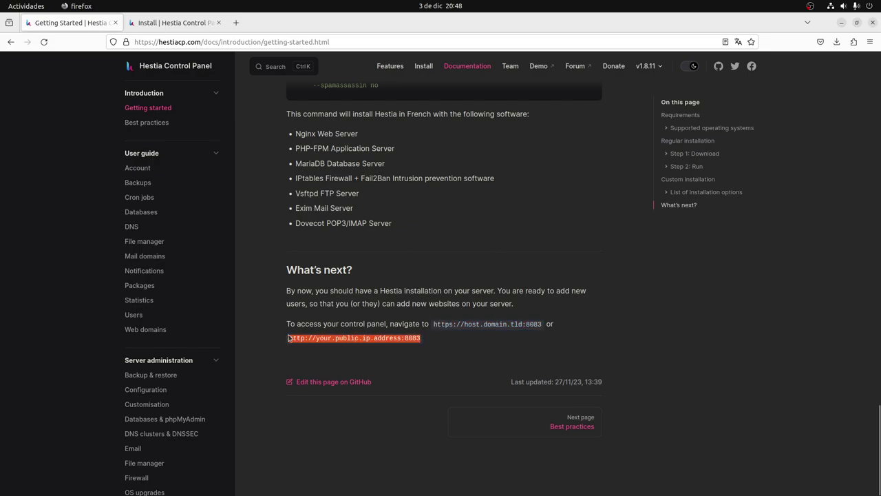
key(alt+Tab)
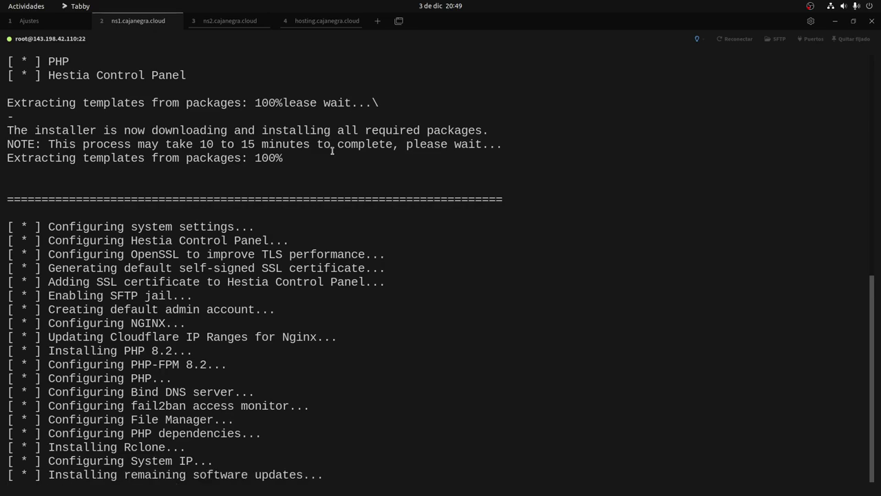
click(315, 21)
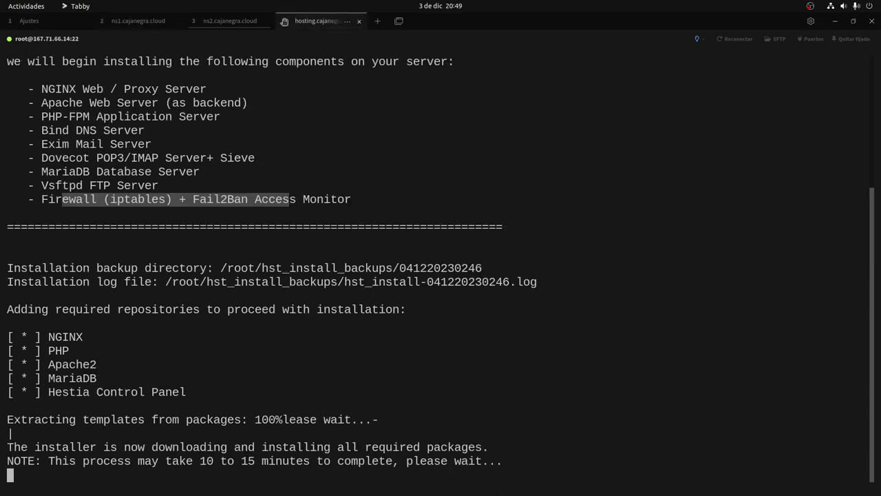
click(232, 22)
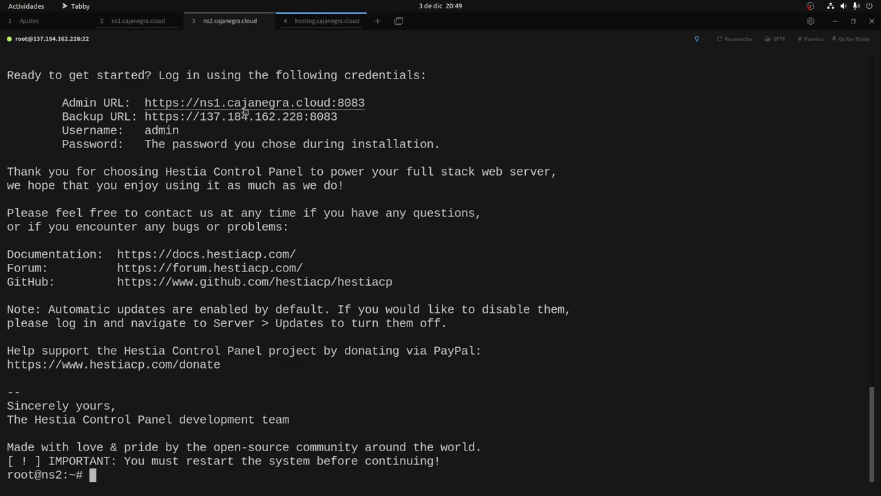
drag(370, 103, 229, 106)
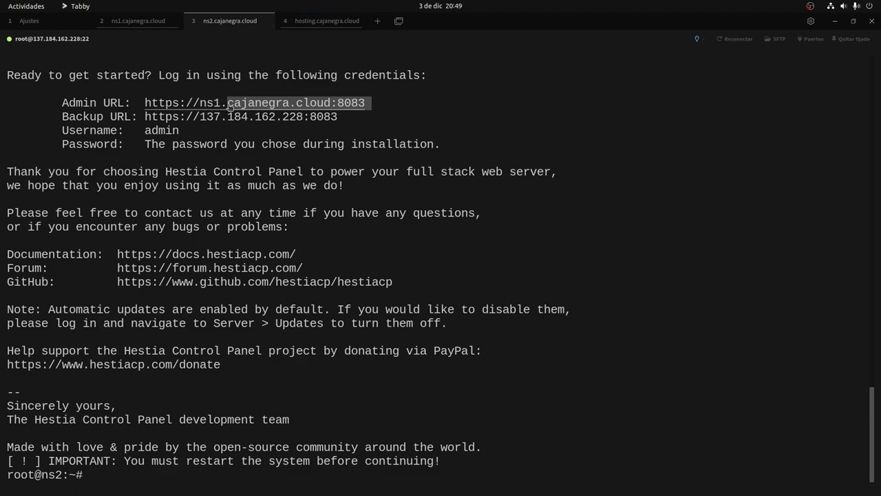
drag(344, 118, 144, 119)
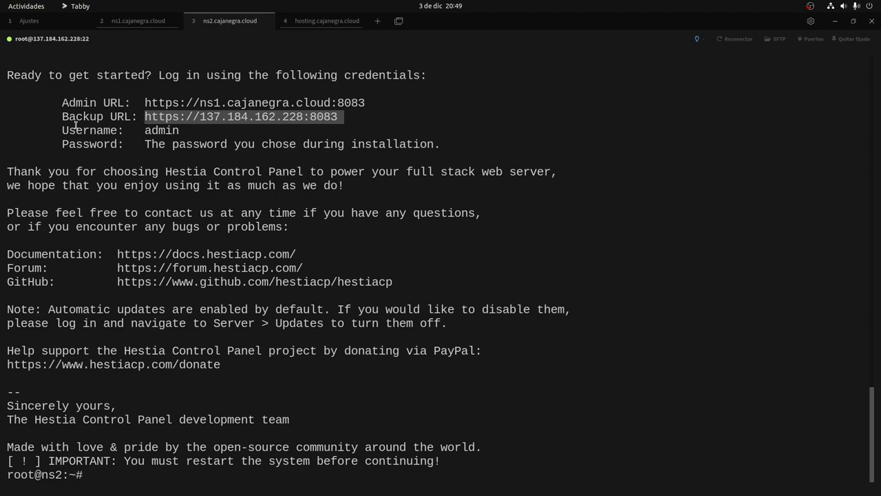
key(ctrl+shift+c)
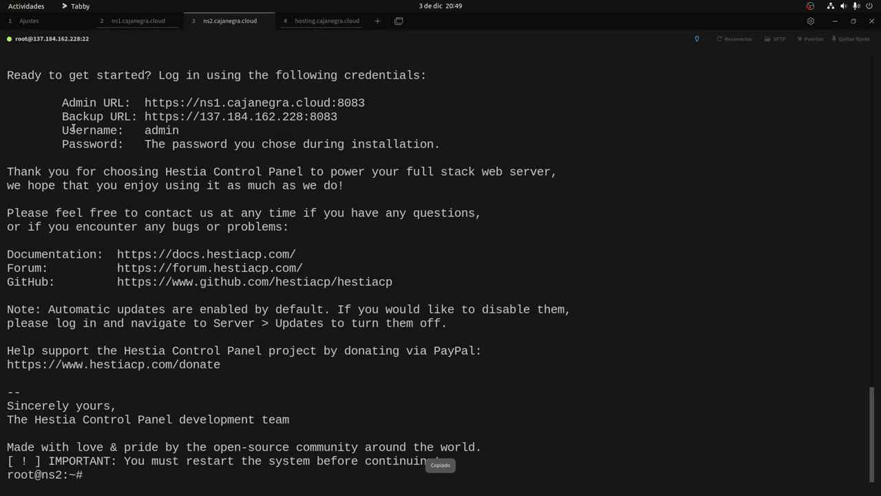
- Paste the ns2 backup URL into a new Firefox tab
key(alt+Tab)
key(ctrl+t)
key(ctrl+v)
- Load 137.184.162.228:8083 and accept the self-signed certificate risk
key(Return)
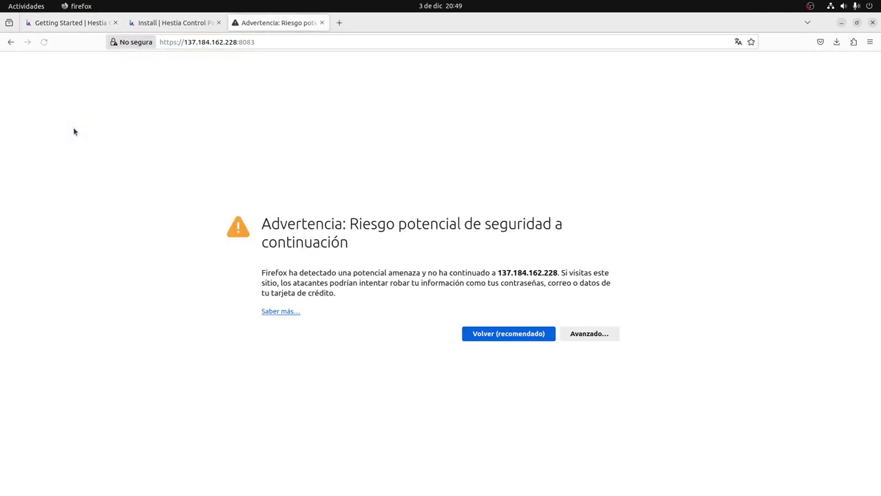
click(597, 335)
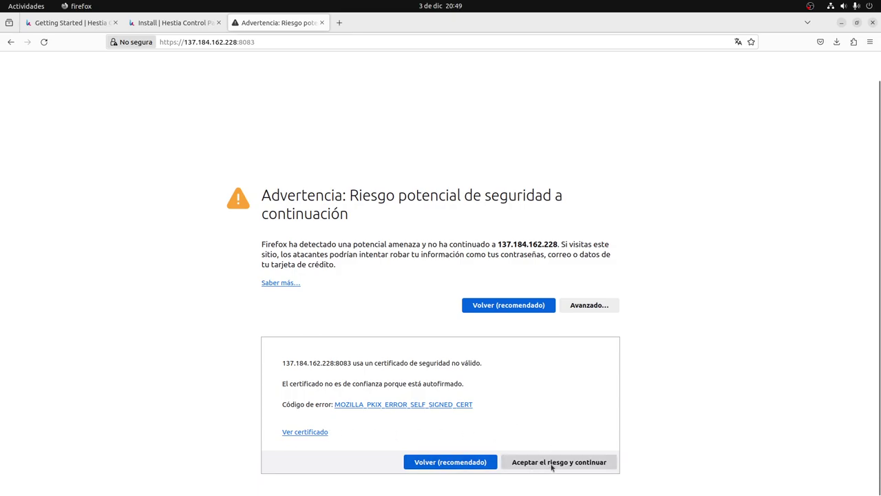
click(551, 467)
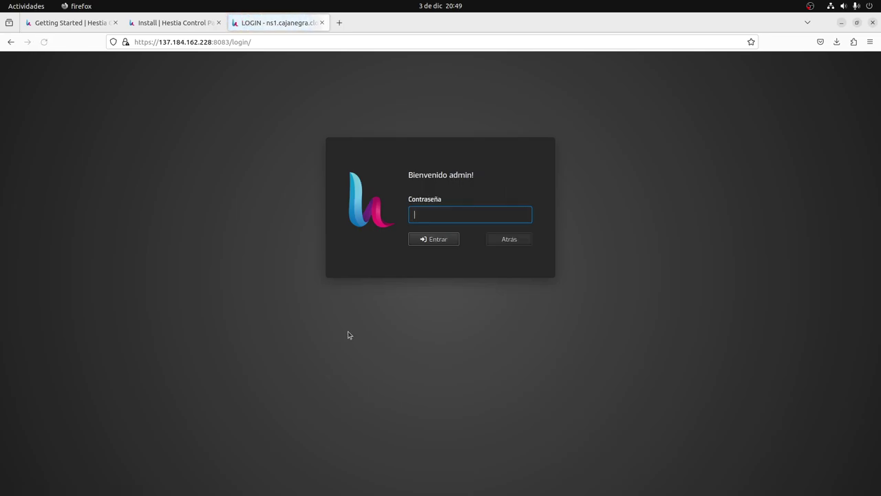
- Sign in as admin with the panel password, decline saving it, and zoom the page in
key(alt+Tab)
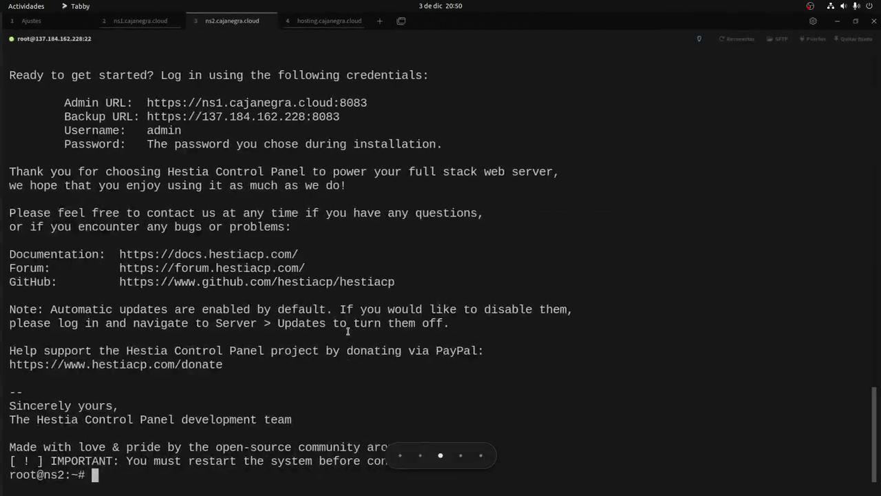
key(alt+Tab)
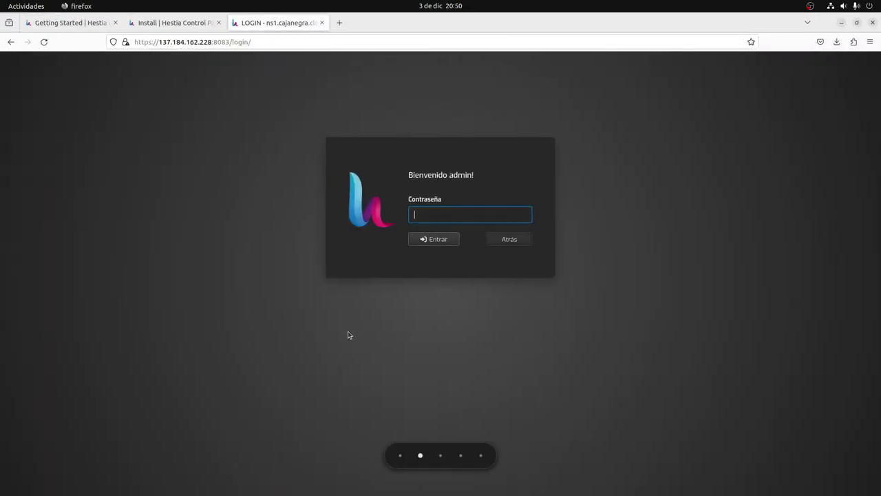
text(a)
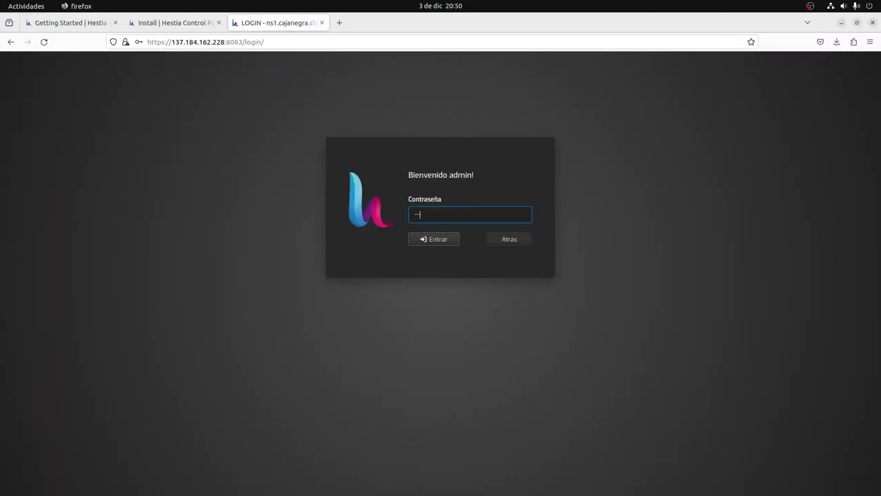
key(BackSpace)
text(a)
key(Return)
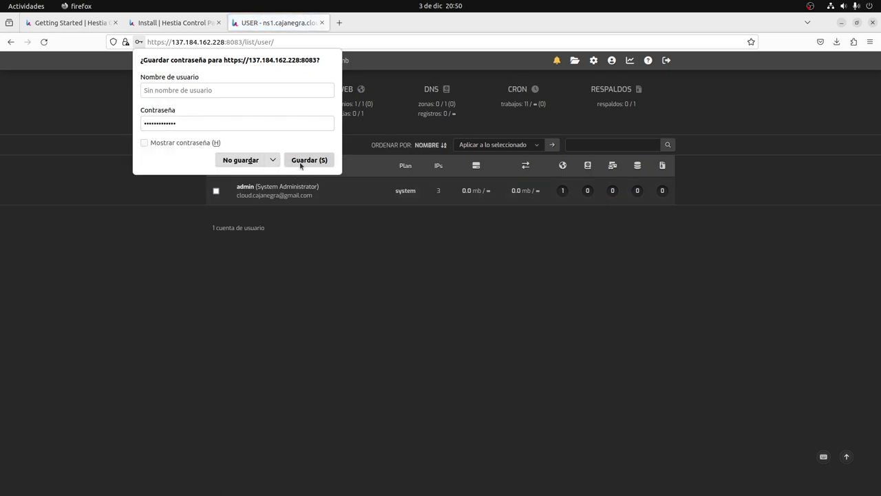
click(237, 160)
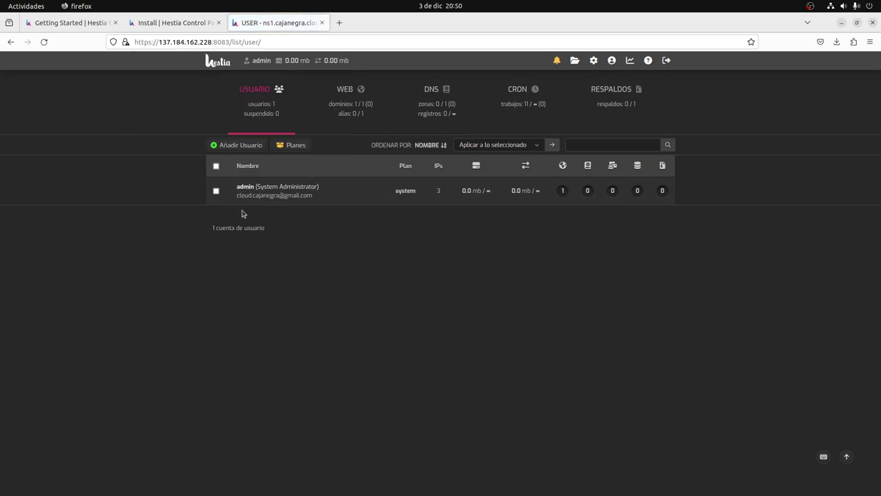
key(ctrl+plus)
key(ctrl+plus)
key(ctrl+plus)
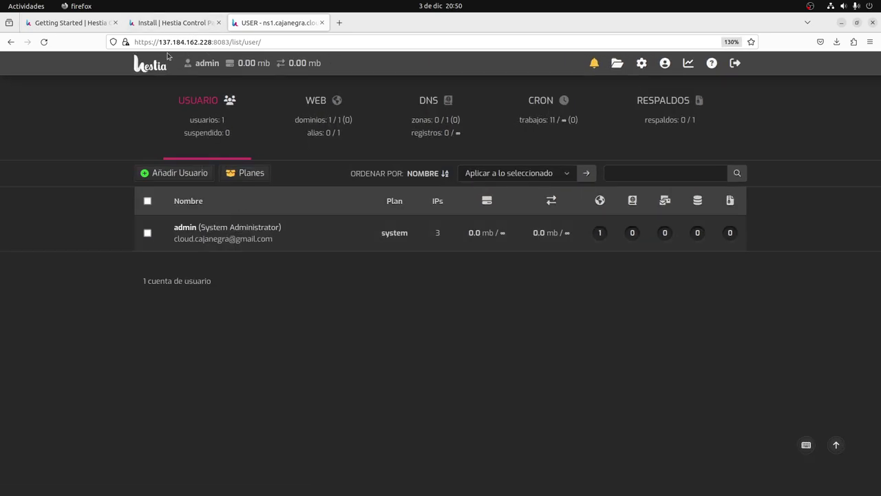
key(ctrl+alt+Right)
key(alt+2)
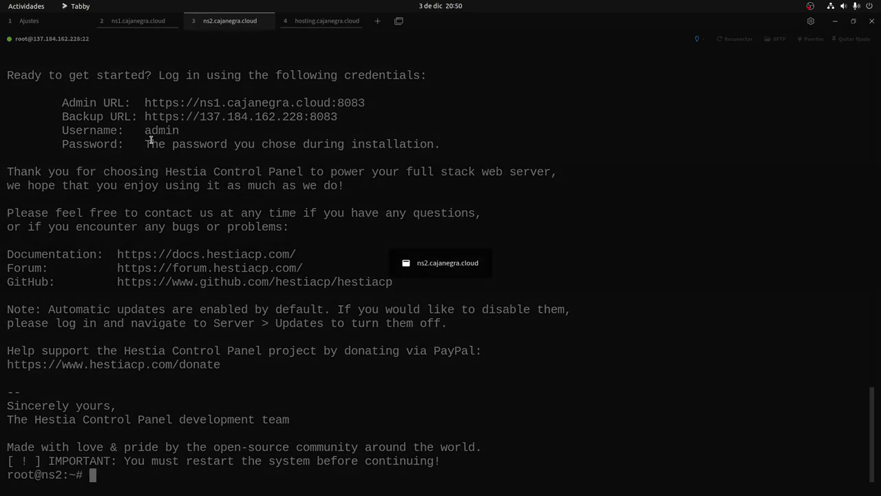
key(alt+3)
key(alt+4)
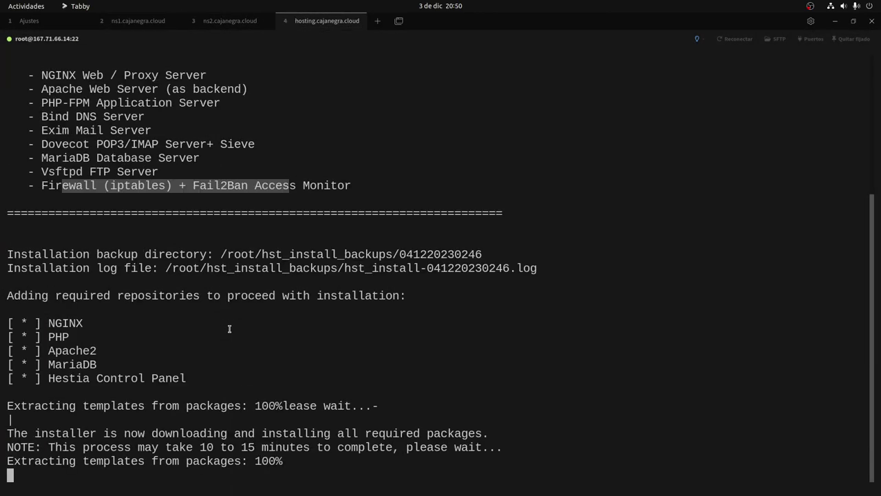
key(alt+2)
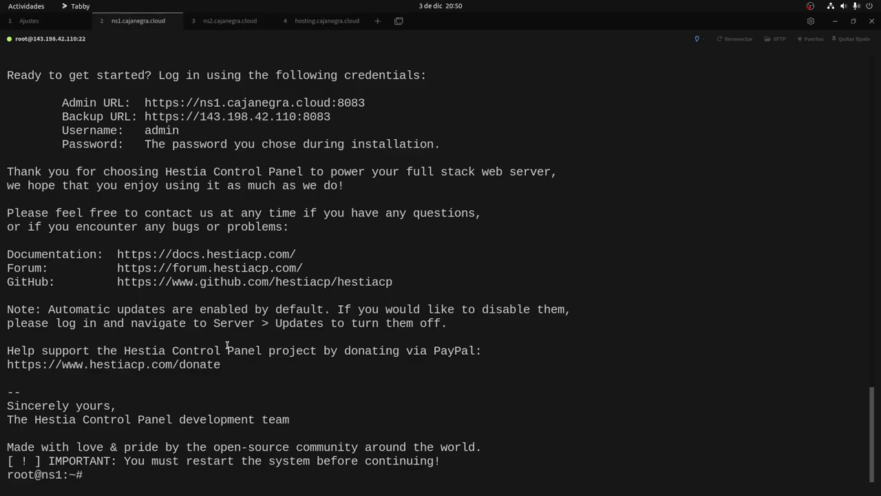
drag(337, 116, 140, 117)
key(ctrl+shift+c)
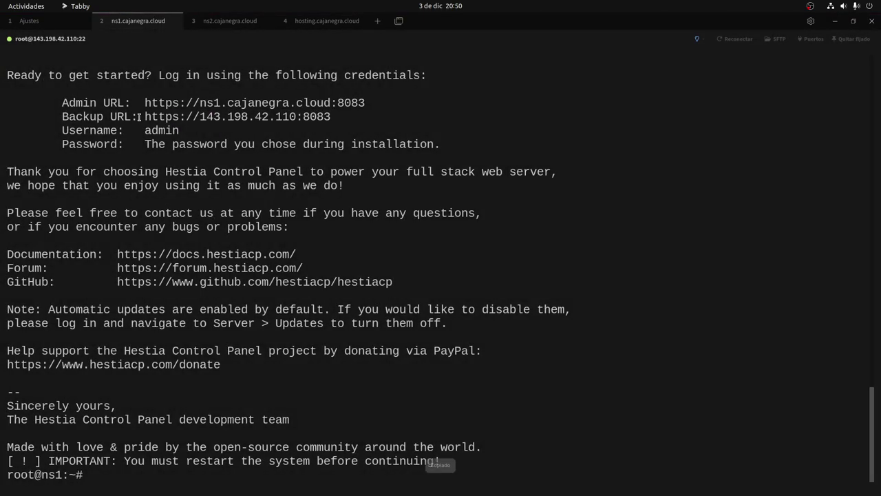
- Open the copied 143.198.42.110:8083 address in a new Firefox tab
key(alt+Tab)
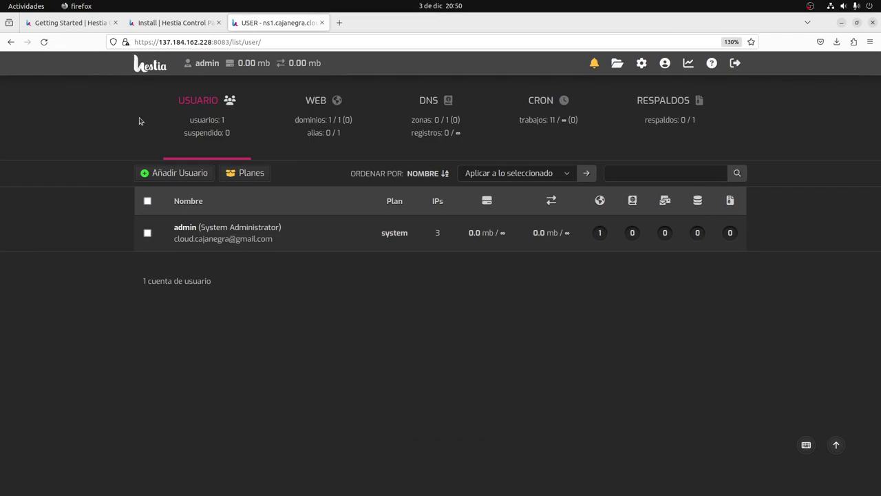
key(ctrl+t)
key(ctrl+v)
key(Return)
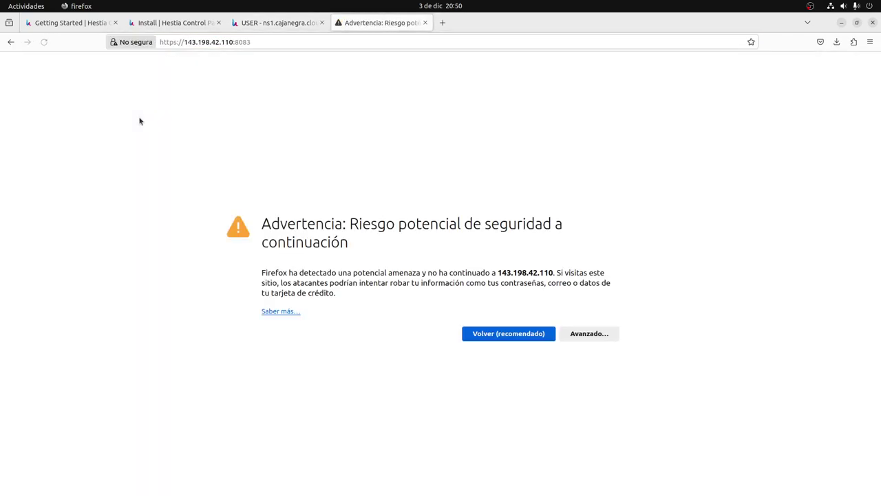
- Accept the self-signed certificate risk on the 143.198.42.110 panel
click(588, 337)
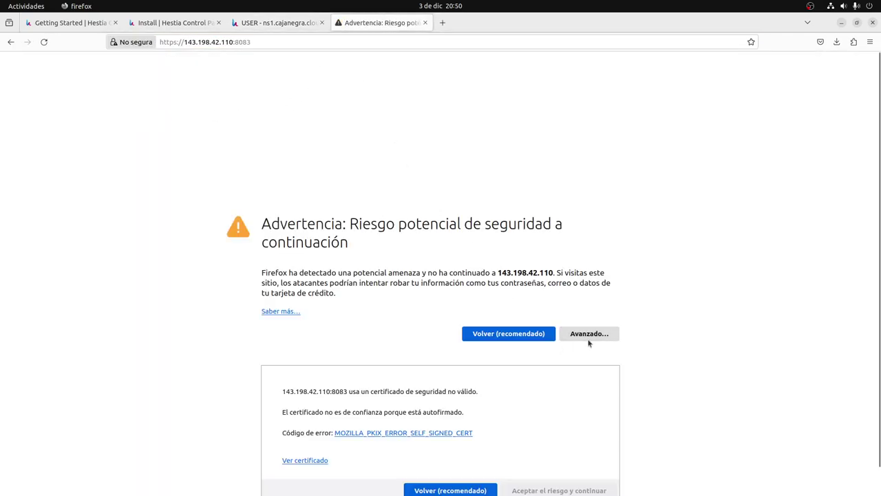
scroll(527, 396, down, 1)
click(560, 462)
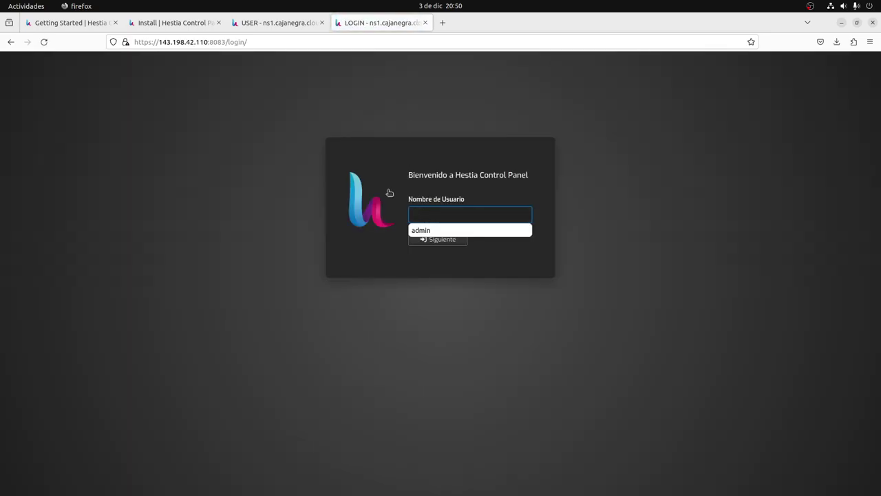
- Log in to the 143.198.42.110 panel as admin with its password, declining to save it
text(admin)
key(Return)
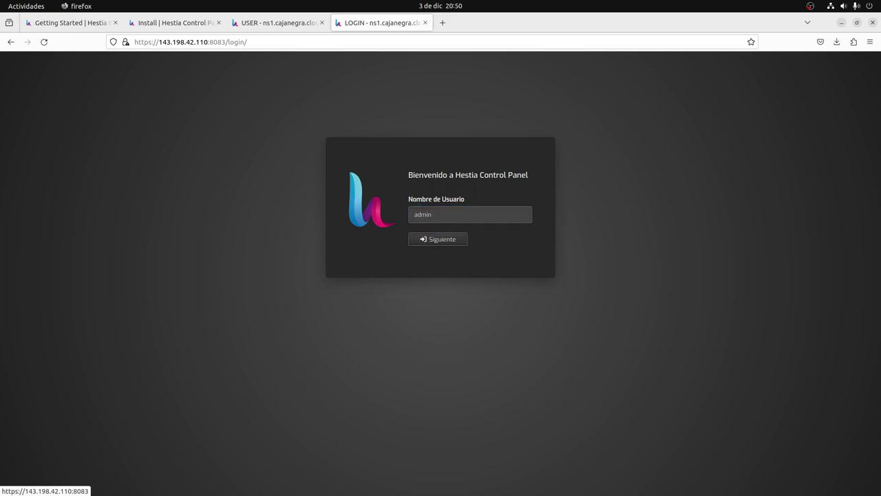
click(477, 216)
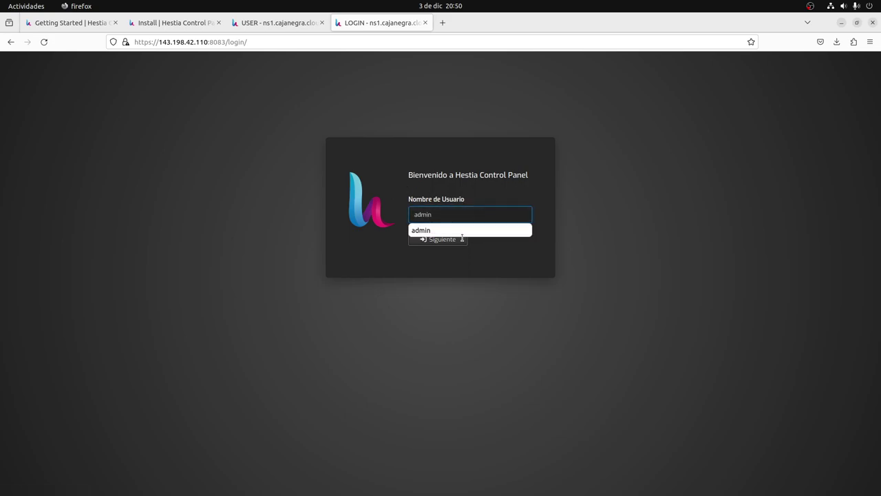
click(463, 239)
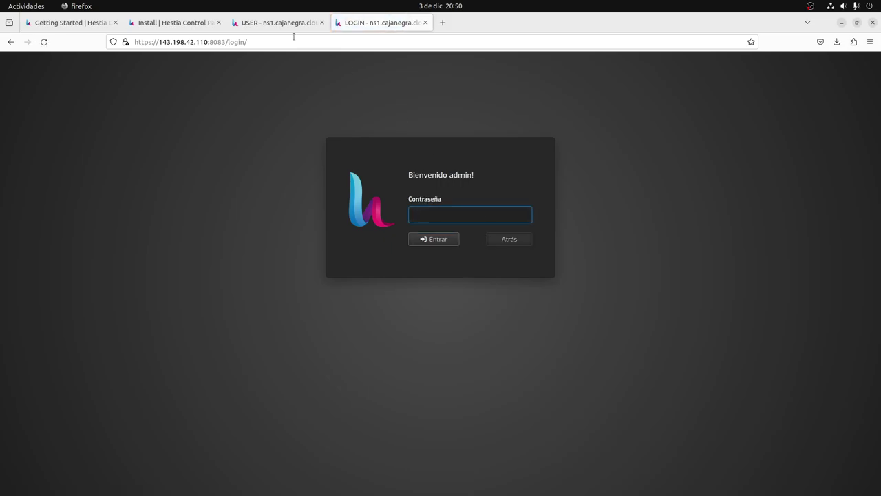
drag(277, 27, 398, 27)
key(ctrl+Page_Up)
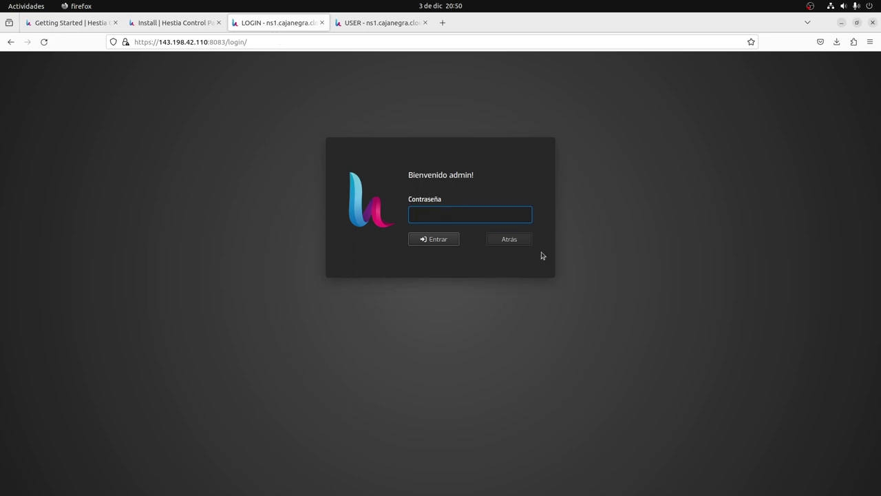
text(a)
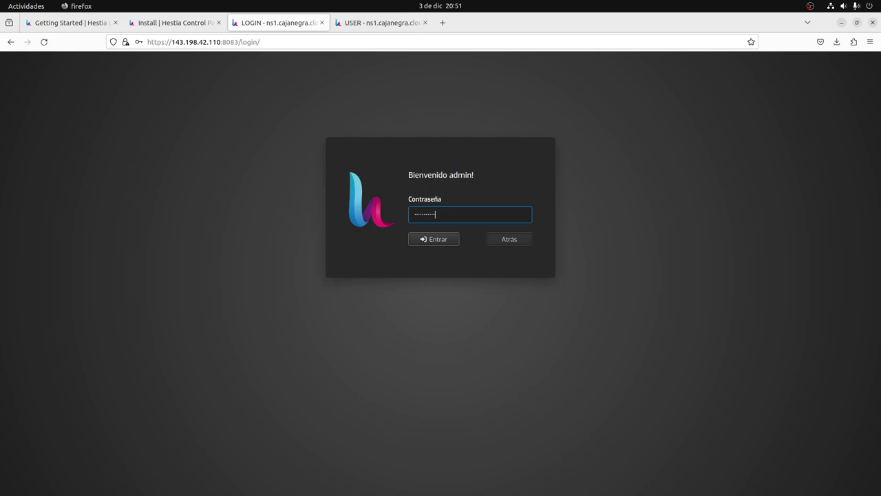
key(Return)
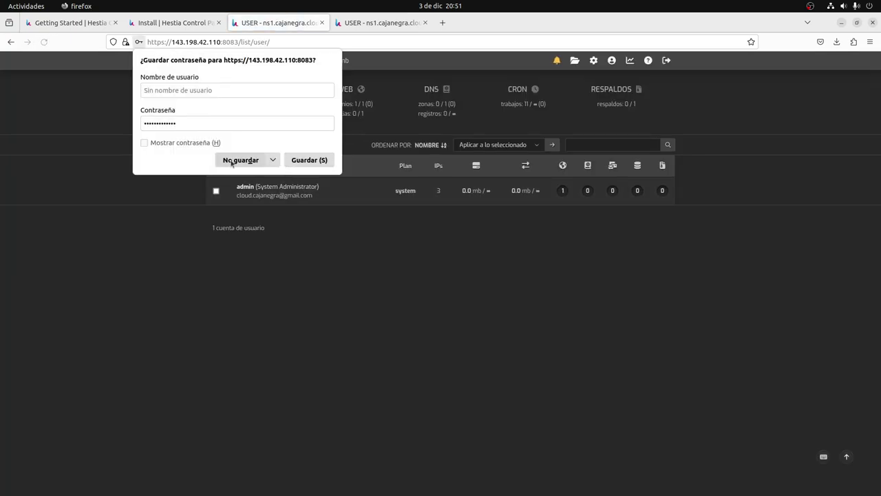
click(232, 161)
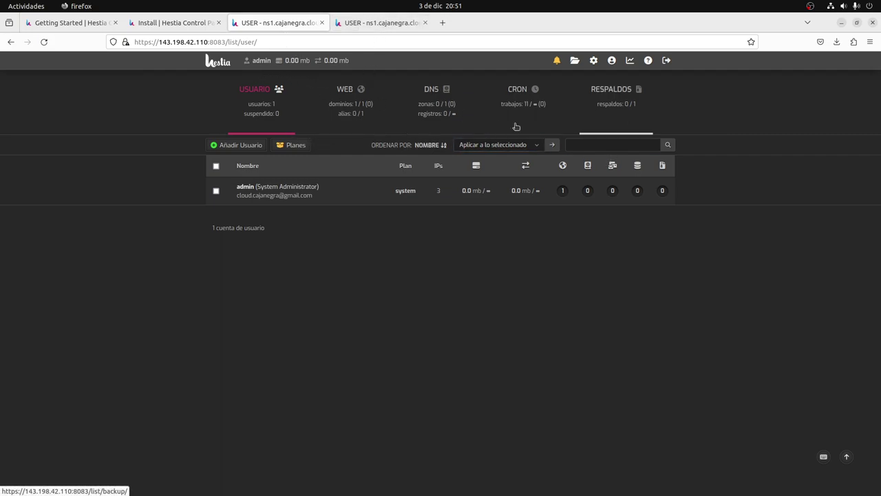
- Zoom the 143.198.42.110 panel to 130% and open the 137.184.162.228 server services page
click(385, 25)
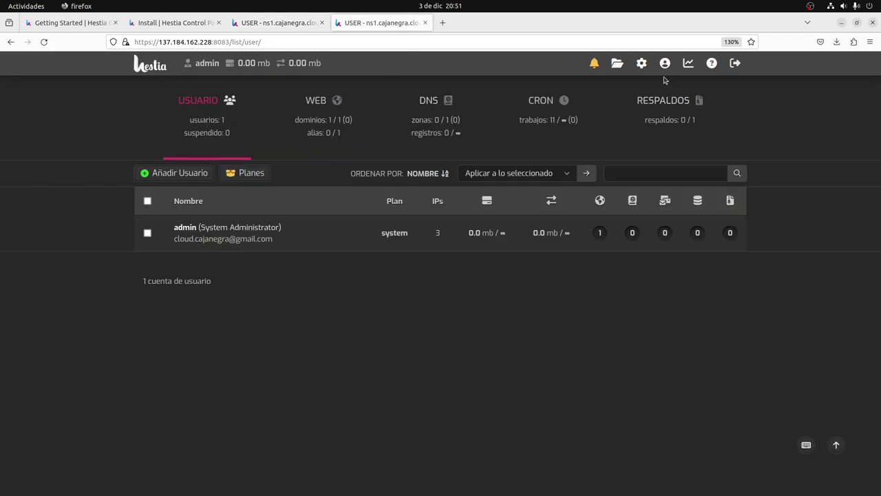
click(299, 23)
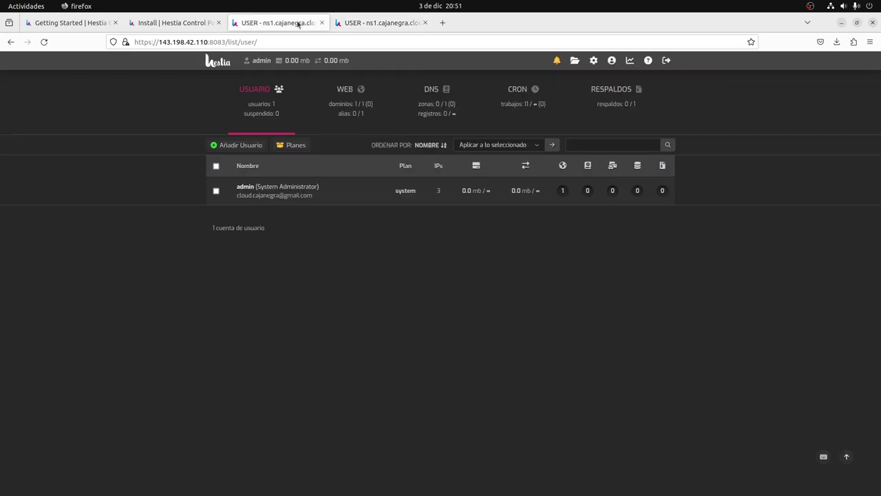
key(ctrl+plus)
key(ctrl+plus)
key(ctrl+plus)
key(ctrl+Tab)
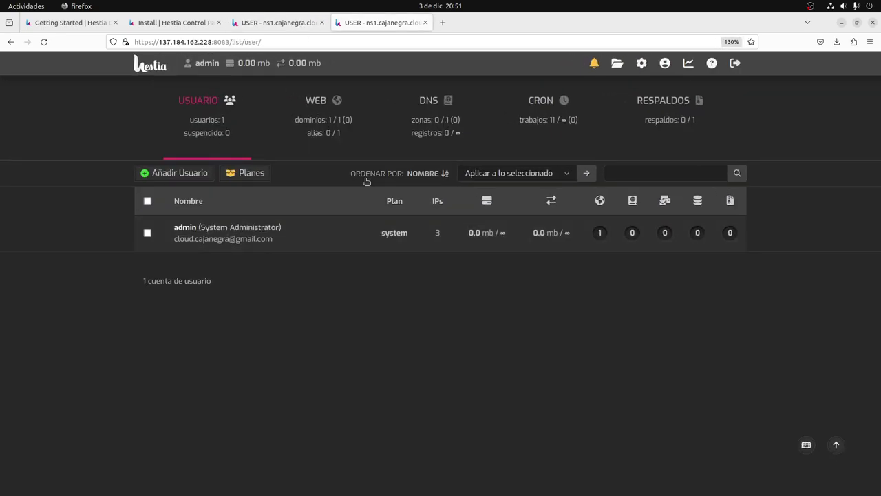
click(641, 64)
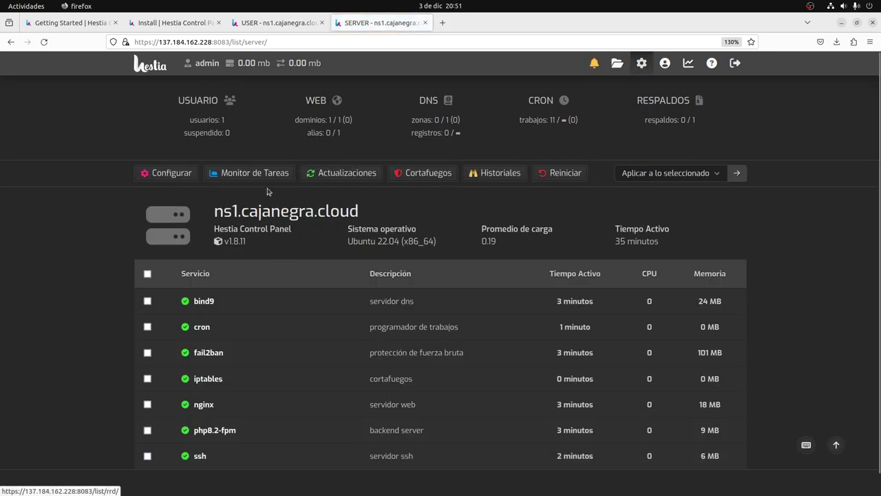
- Rename the 137.184.162.228 server from ns1.cajanegra.cloud to ns2.cajanegra.cloud under Basic Options
click(190, 176)
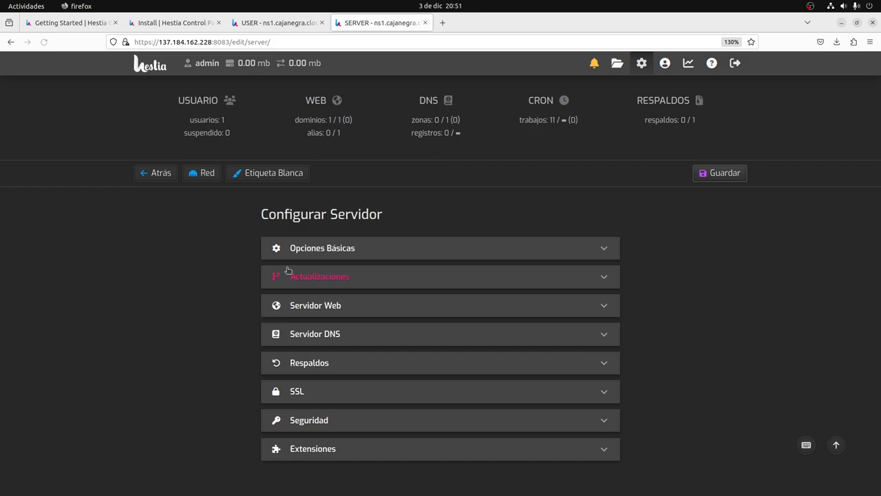
click(344, 251)
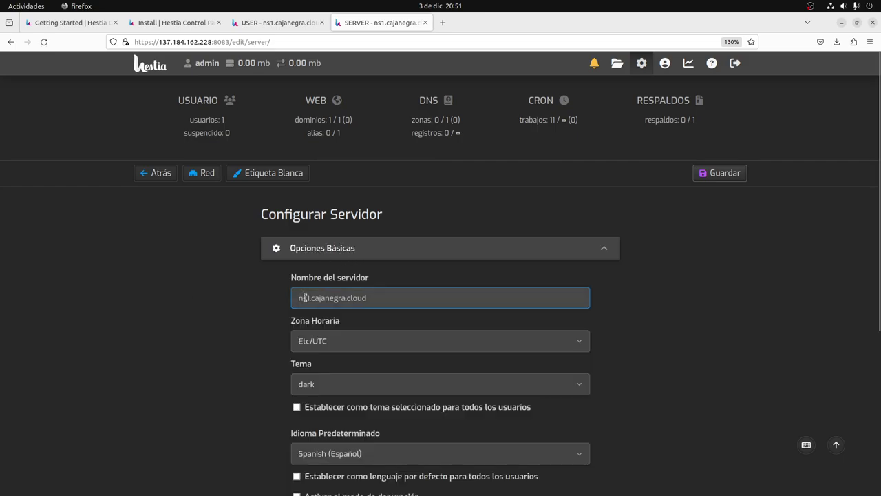
key(BackSpace)
text(2)
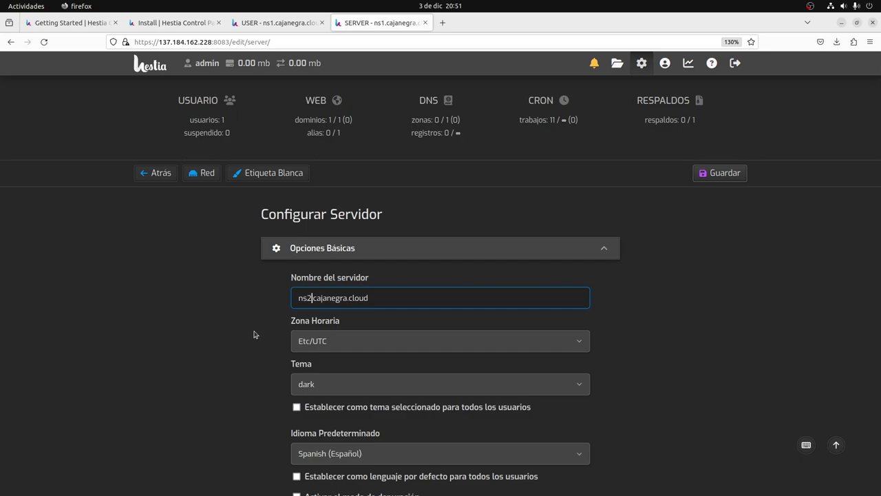
click(259, 25)
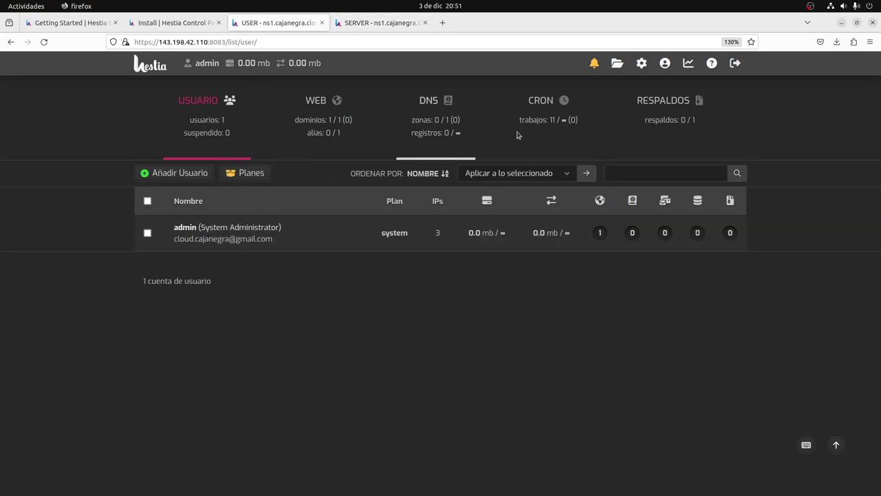
- Change the 143.198.42.110 server's time zone from Etc/UTC to America/Mexico_City
click(642, 63)
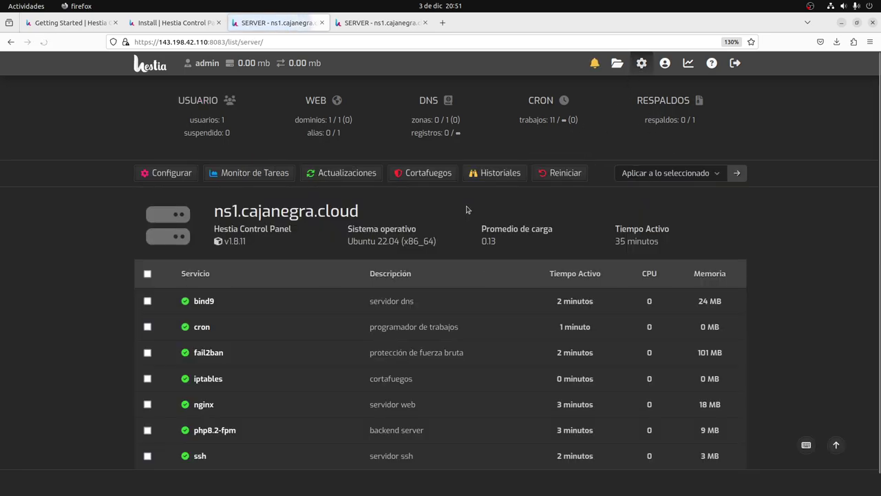
click(161, 174)
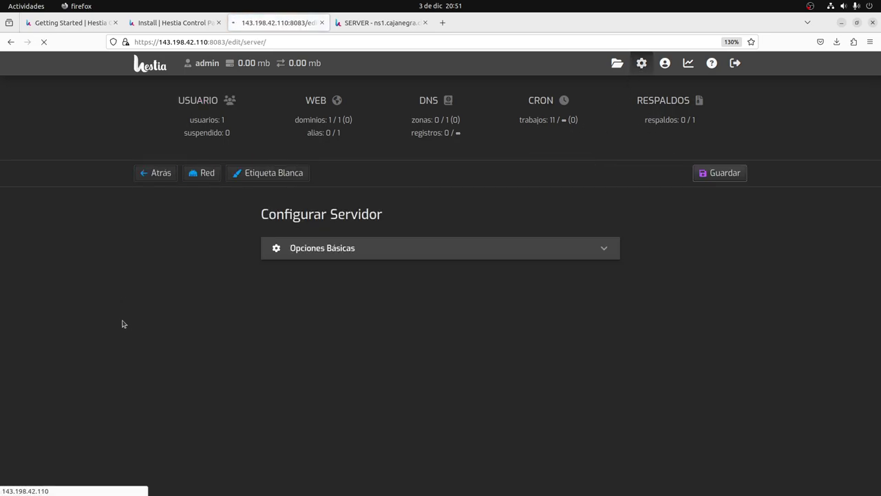
click(327, 252)
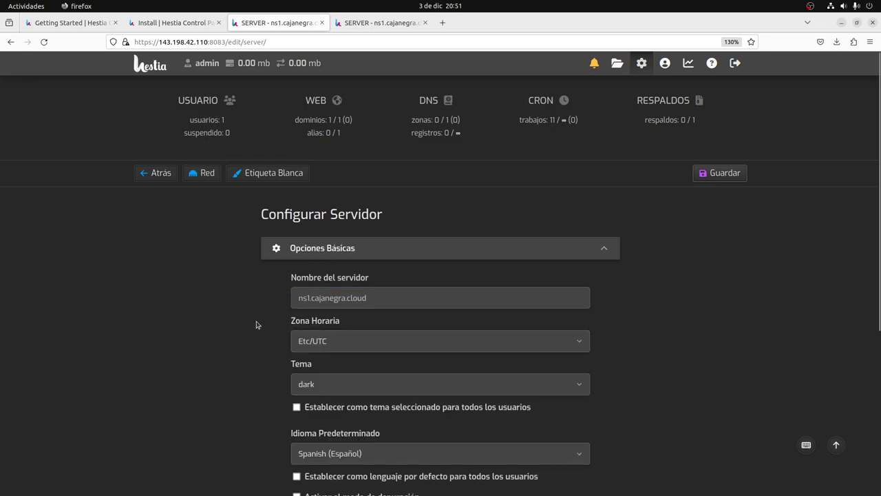
click(369, 340)
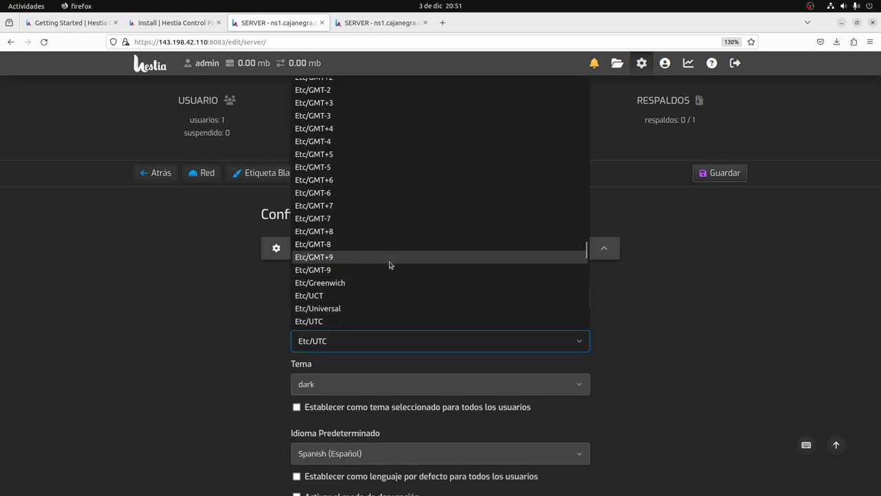
scroll(389, 265, up, 2)
scroll(389, 265, up, 20)
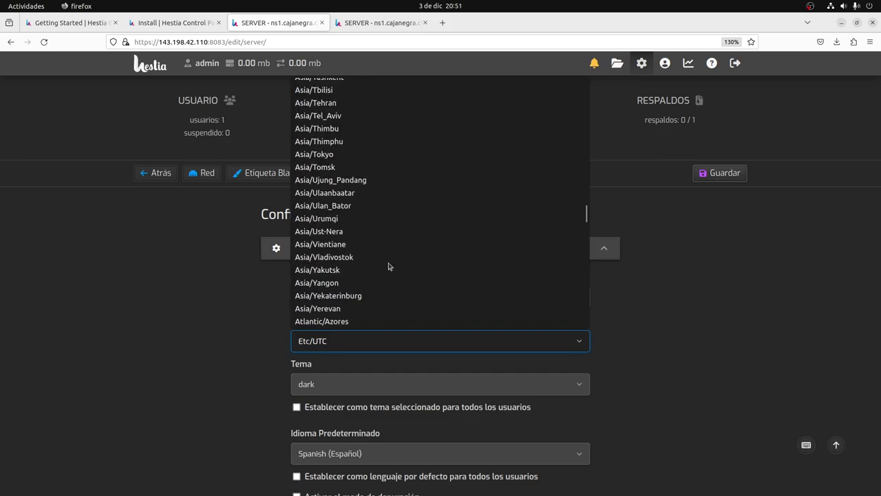
scroll(389, 266, up, 20)
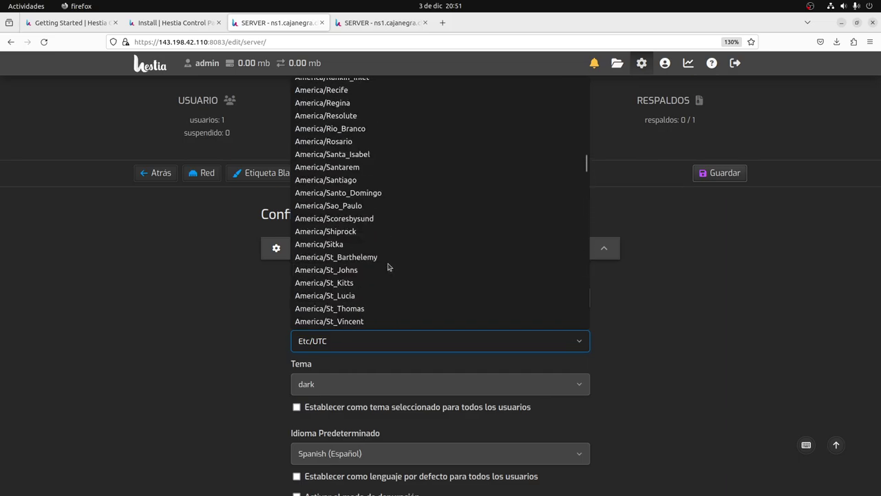
scroll(387, 266, up, 6)
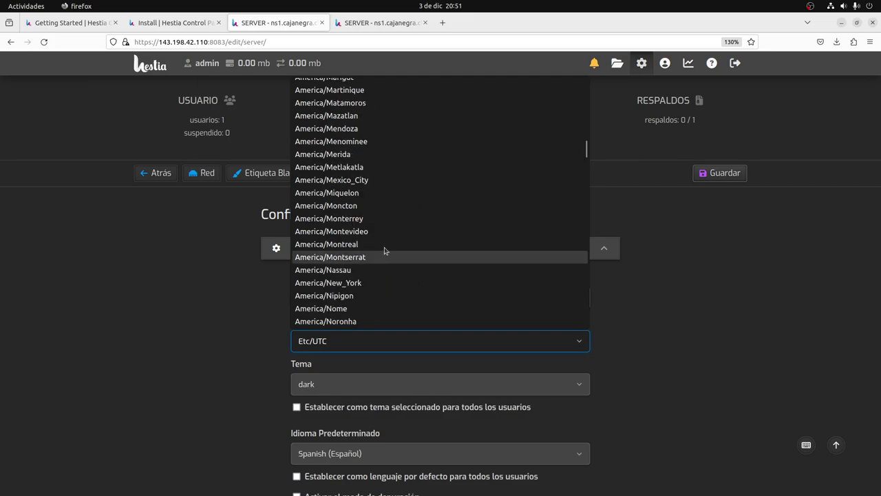
click(364, 181)
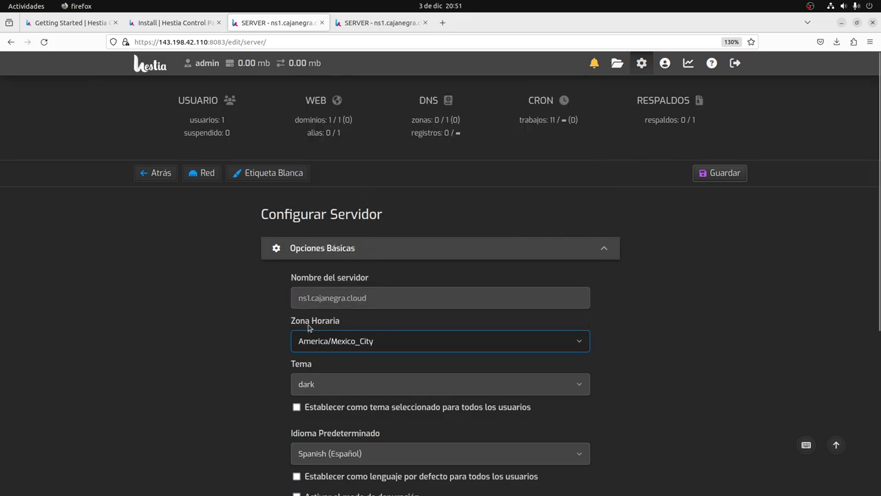
scroll(262, 352, down, 3)
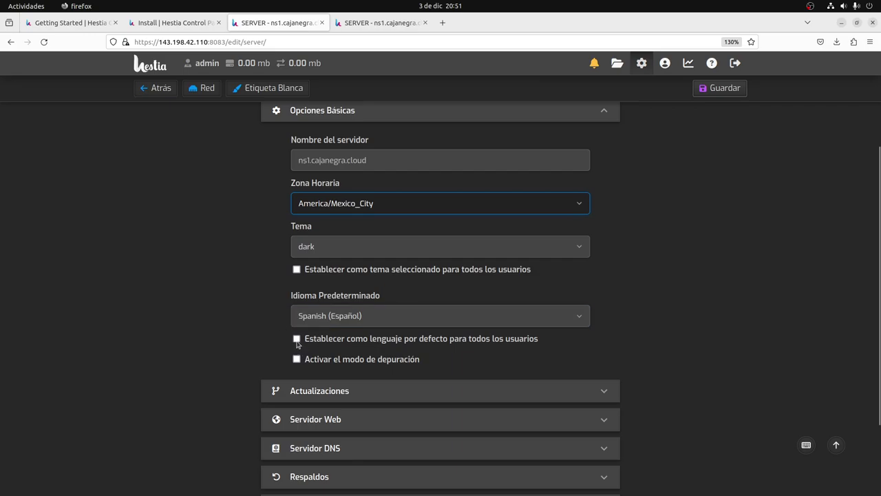
- Review the web server and update settings sections of ns1's server configuration
scroll(251, 344, down, 3)
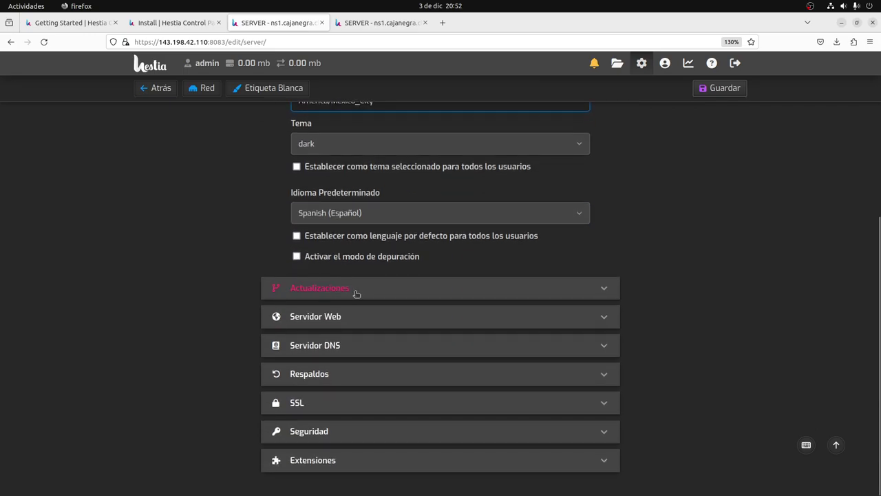
click(362, 293)
click(367, 293)
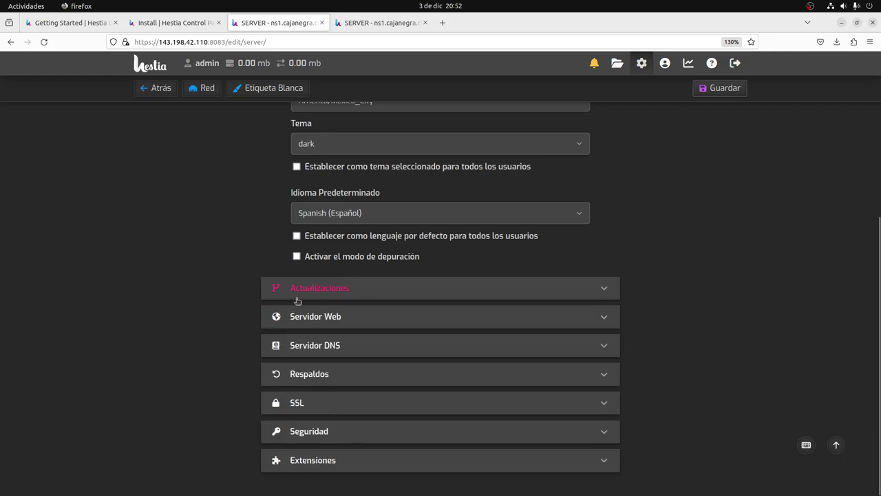
click(354, 317)
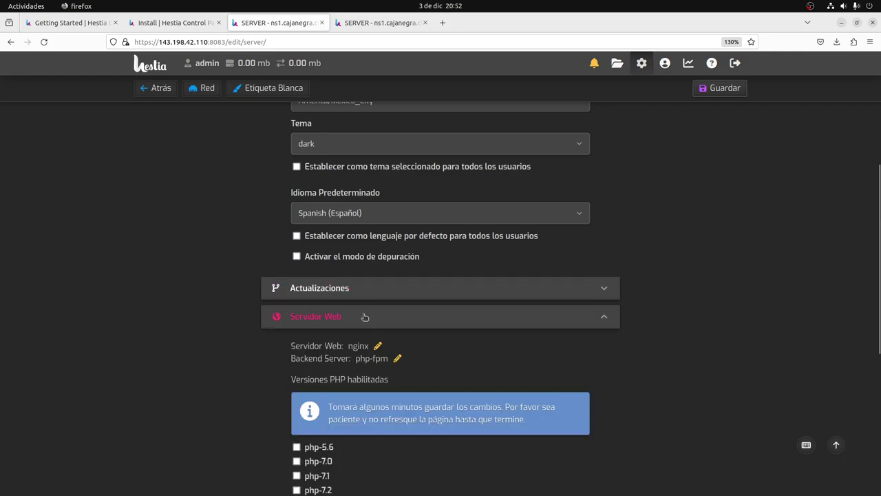
scroll(208, 309, down, 4)
scroll(250, 303, up, 2)
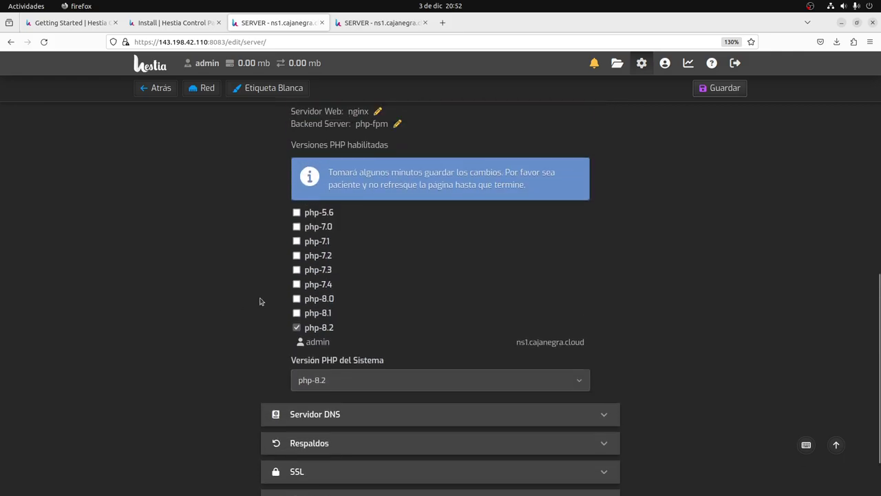
click(382, 152)
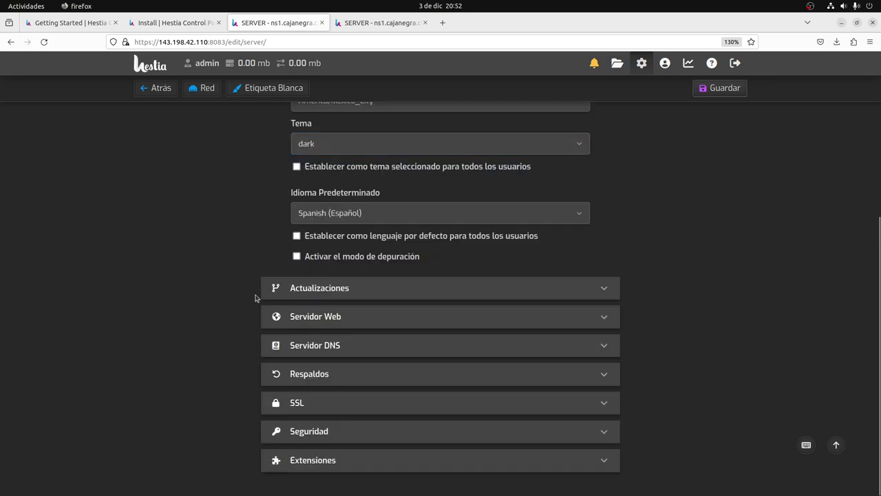
click(389, 287)
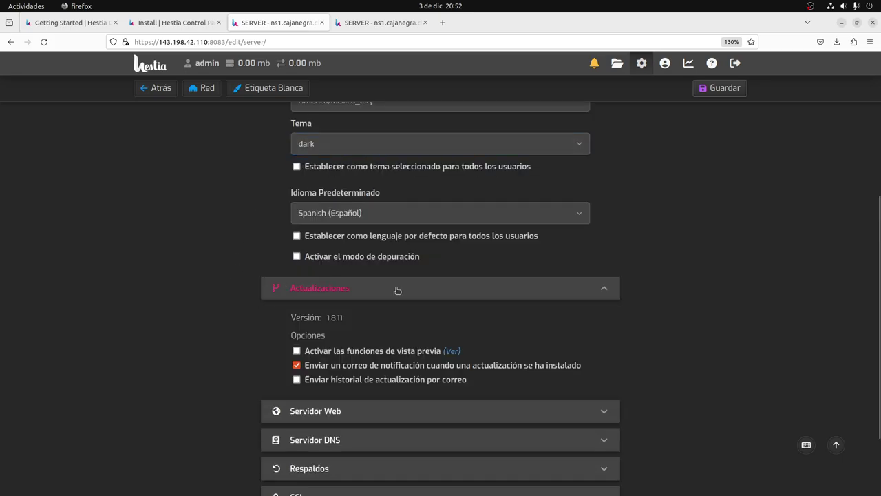
scroll(372, 323, down, 2)
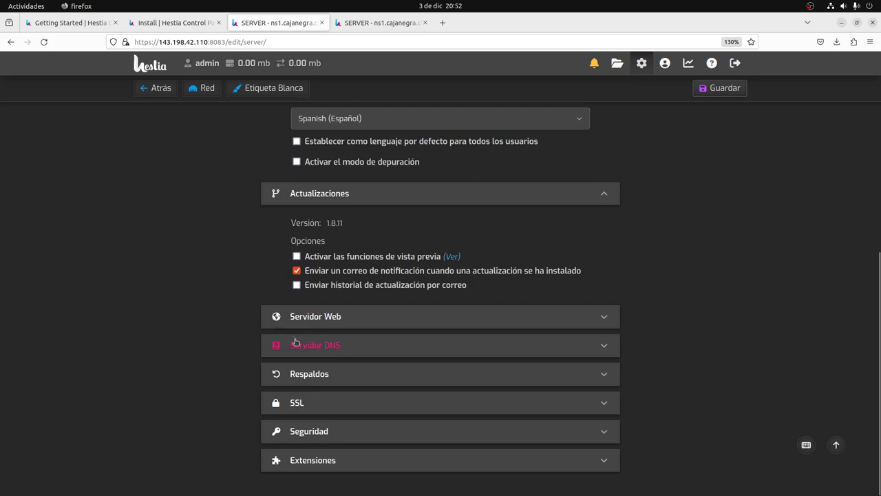
- Confirm the DNS server section shows bind9 with DNS clustering set to No
click(353, 344)
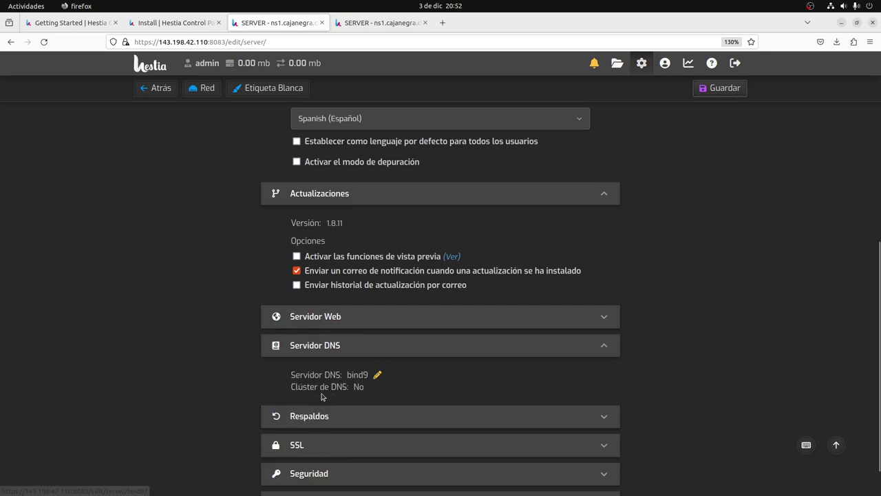
drag(289, 389, 360, 389)
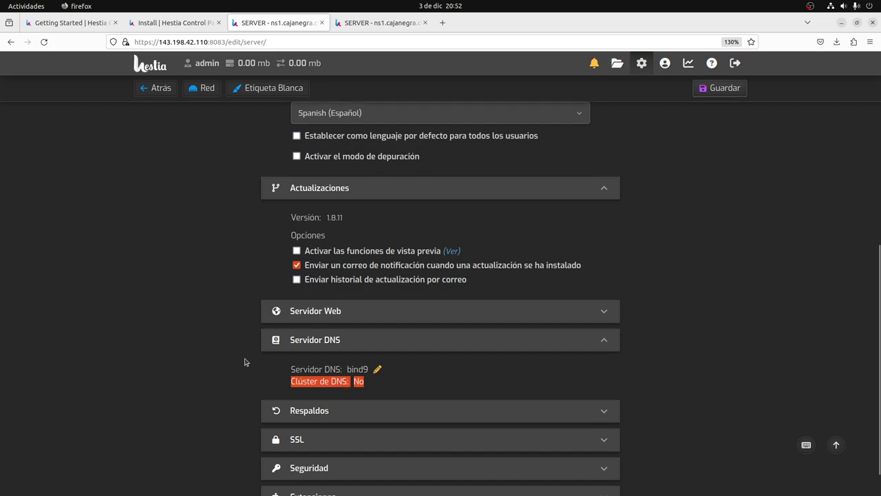
scroll(247, 371, down, 1)
- Review backups (zstd level 4 into /backup), SSL, security and extension settings
click(307, 376)
scroll(258, 395, down, 4)
scroll(258, 395, down, 1)
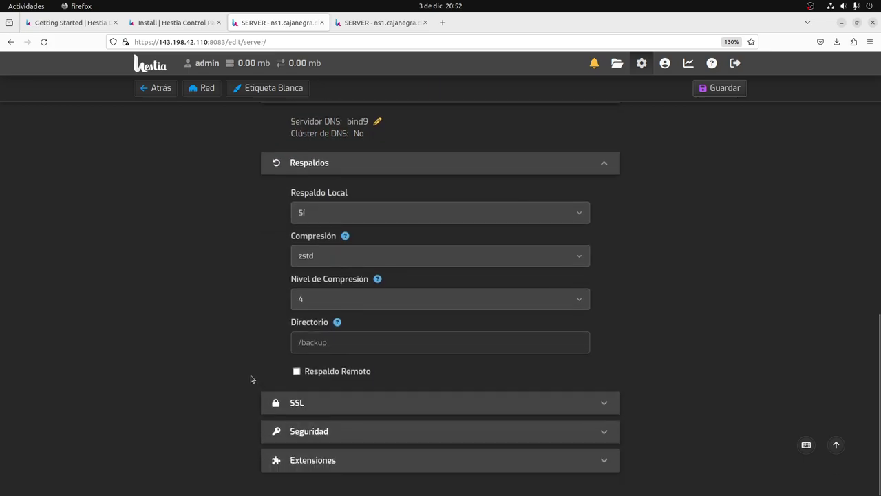
click(322, 403)
scroll(248, 391, down, 4)
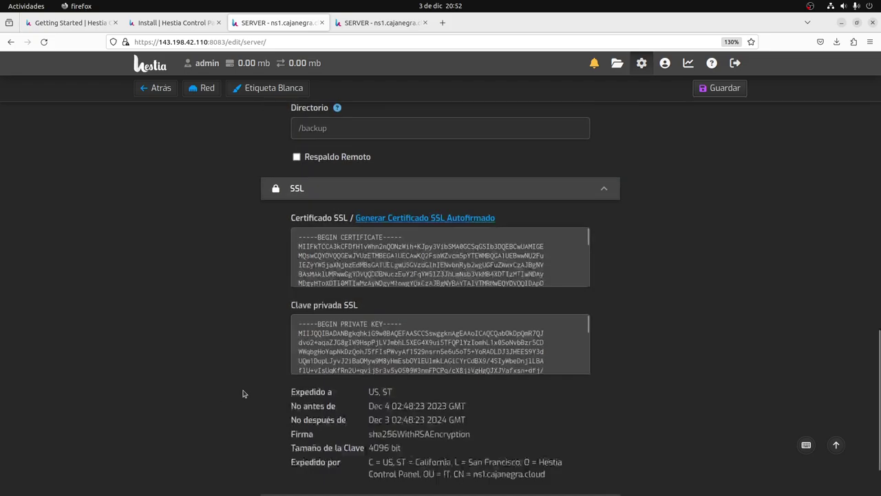
click(365, 429)
scroll(340, 379, down, 4)
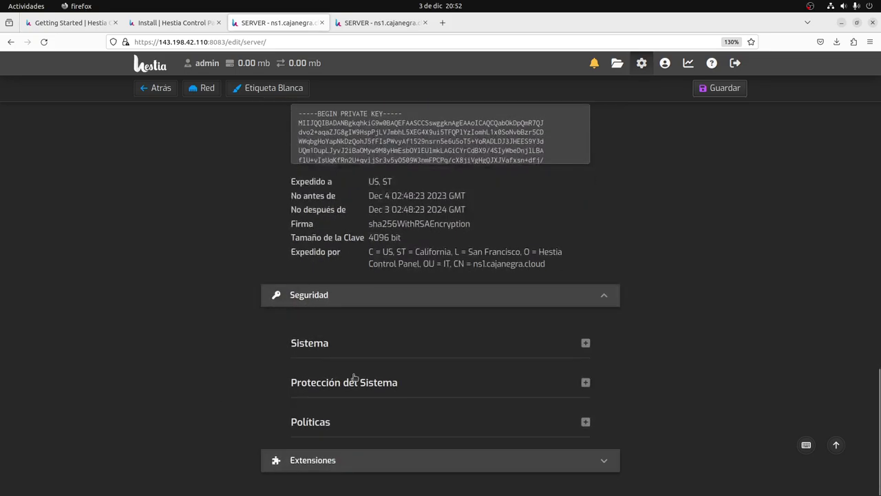
click(391, 460)
scroll(225, 399, down, 5)
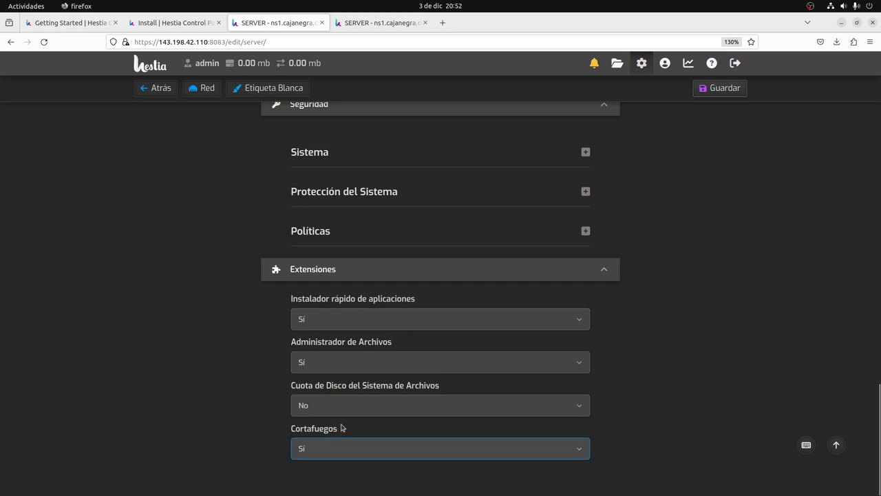
scroll(629, 388, up, 10)
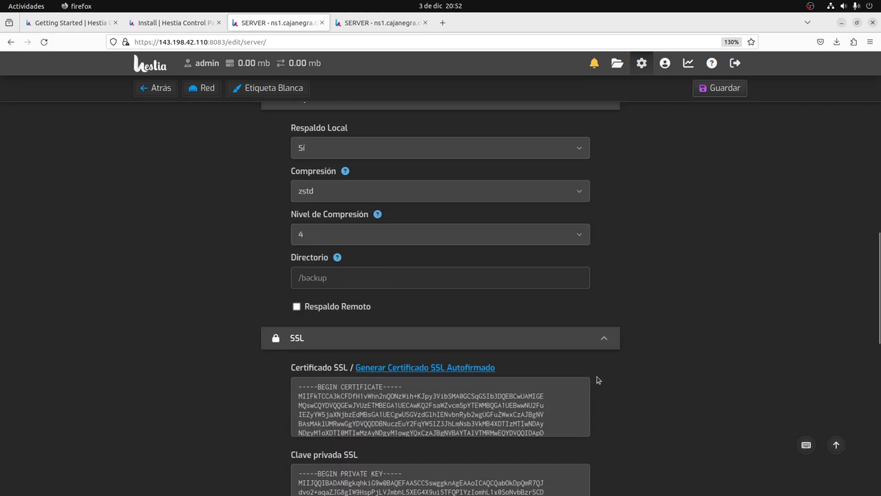
- Save the server settings on the ns1 panel, then on the ns2 panel
click(719, 88)
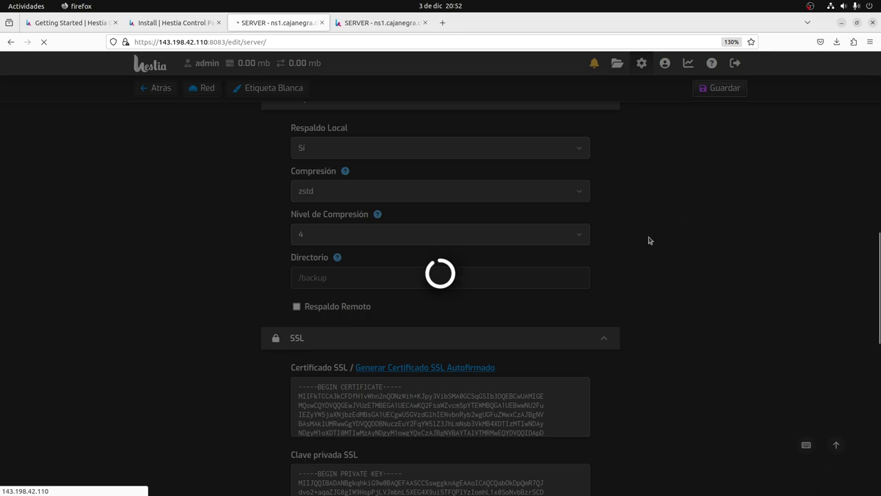
key(ctrl+Tab)
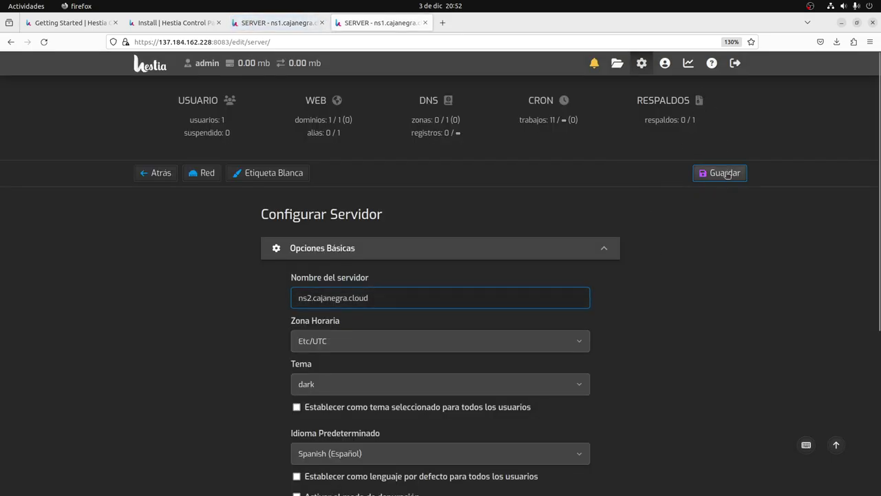
click(726, 175)
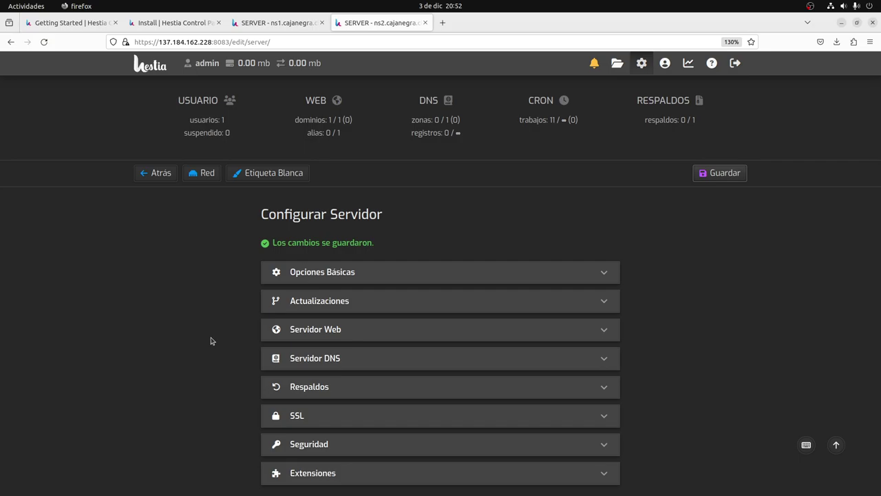
key(super+Page_Down)
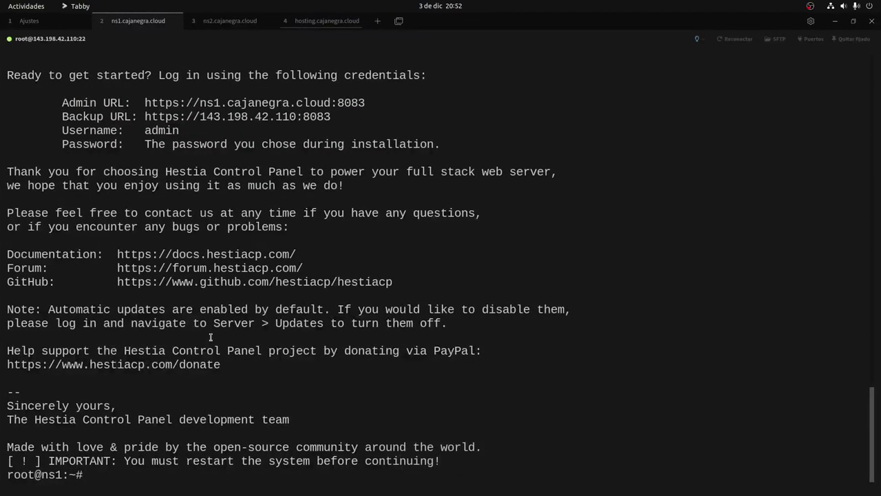
- Run hostname on the ns2 terminal, confirm it reports ns2.cajanegra.cloud, and return to the browser
key(ctrl+Tab)
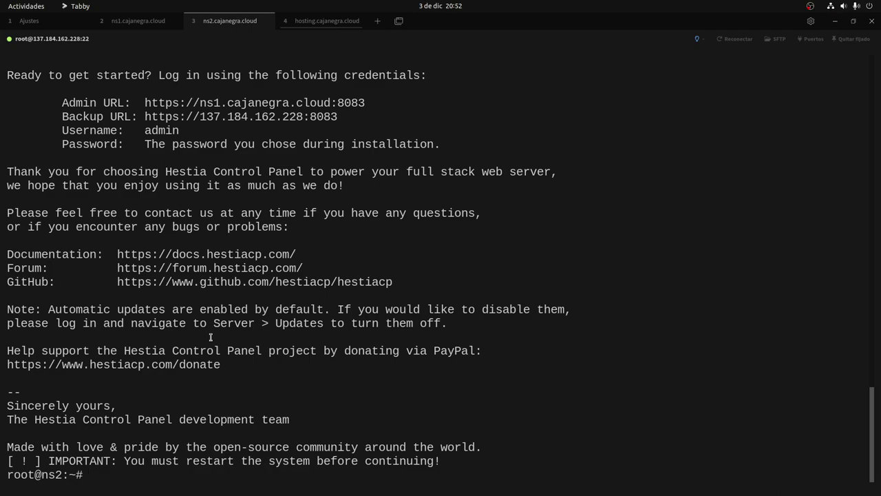
text(hostname)
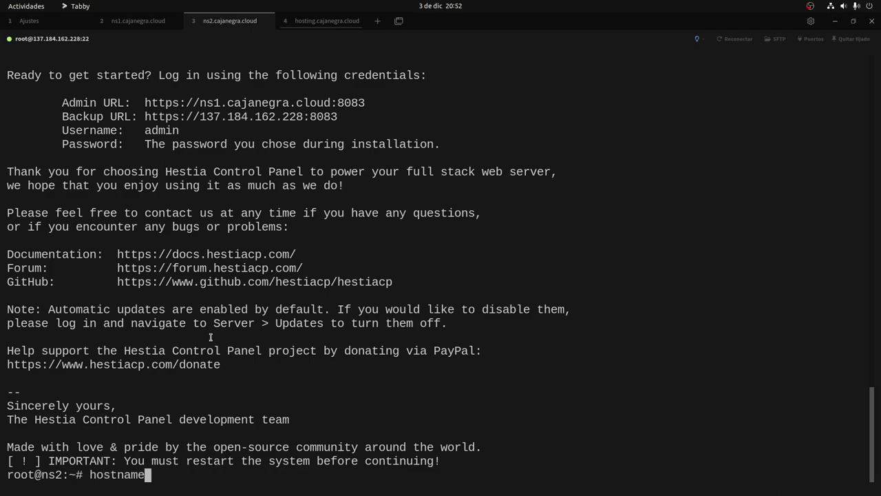
key(Return)
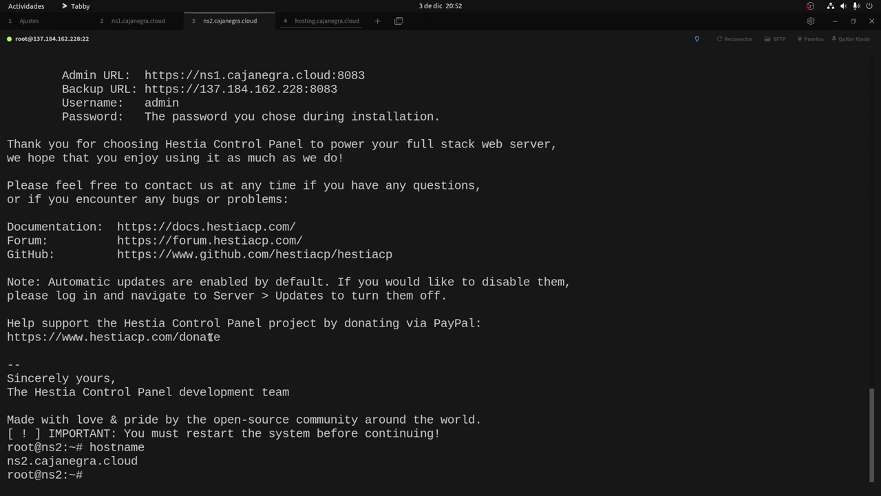
key(ctrl+alt+Left)
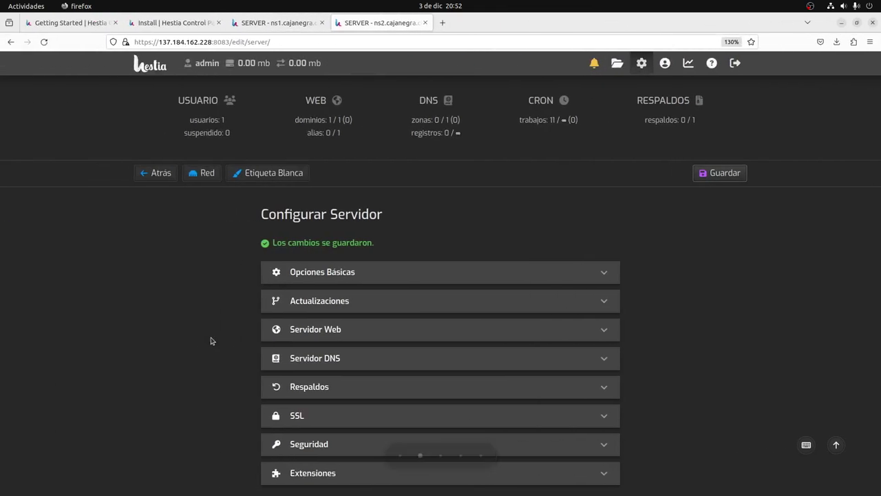
- Return to ns2's services list and check hostname ns2.cajanegra.cloud, Ubuntu 22.04 and v1.8.11
click(150, 173)
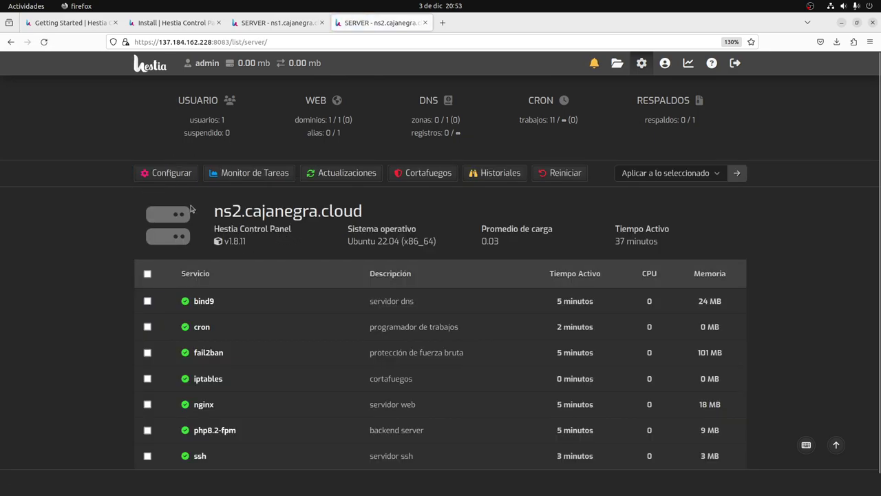
drag(218, 214, 354, 211)
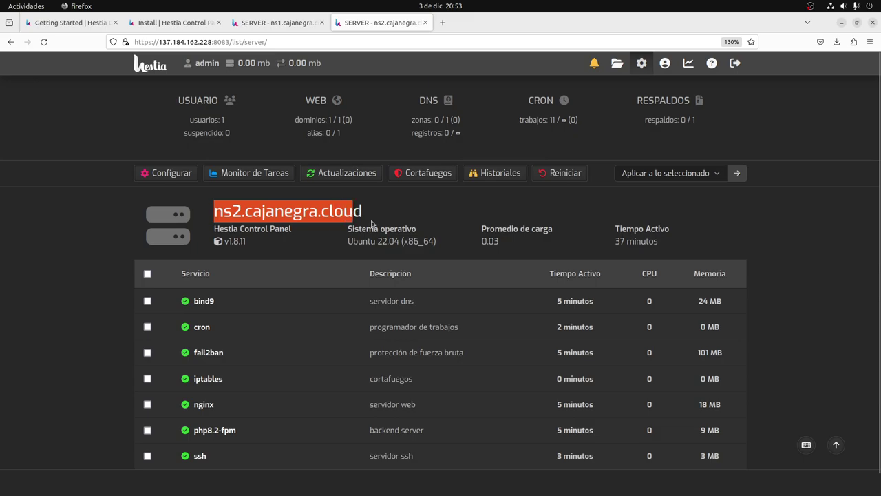
drag(350, 243, 435, 237)
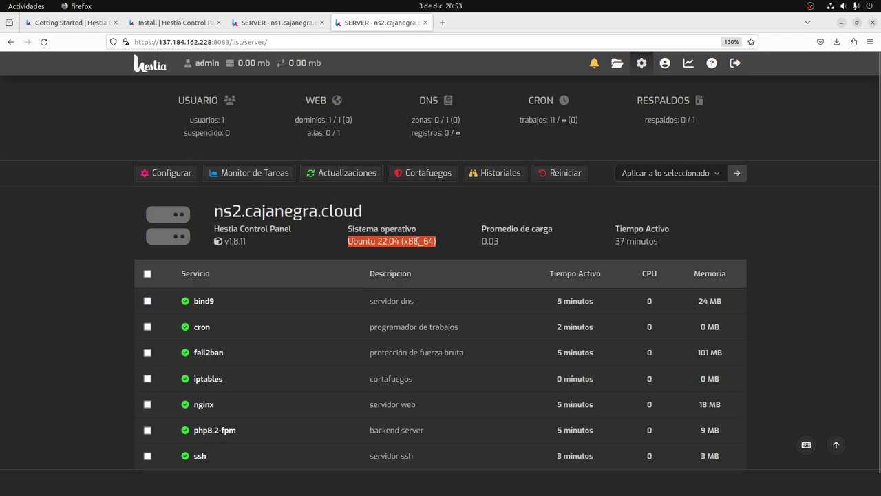
drag(242, 238, 220, 241)
click(283, 249)
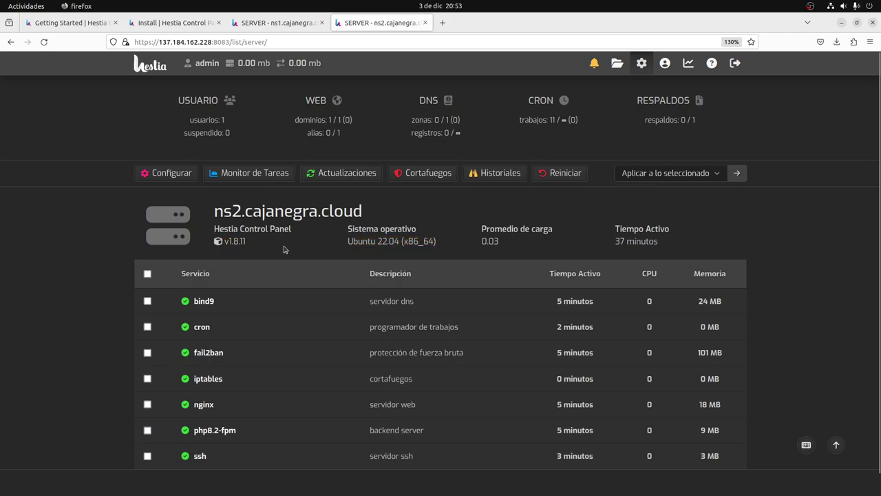
- Check ns1's services list for ns1.cajanegra.cloud, then glance at the hosting server terminal session
key(ctrl+Page_Up)
click(155, 176)
drag(215, 211, 356, 214)
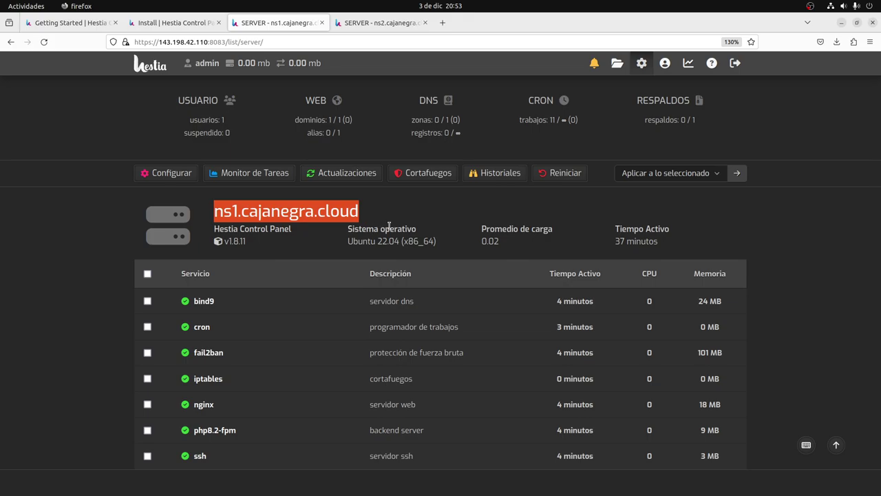
scroll(227, 275, down, 1)
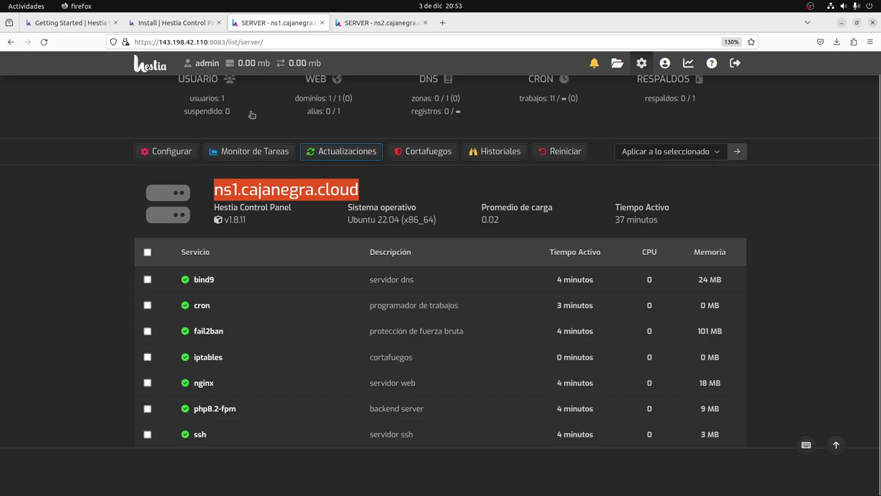
key(alt+Tab)
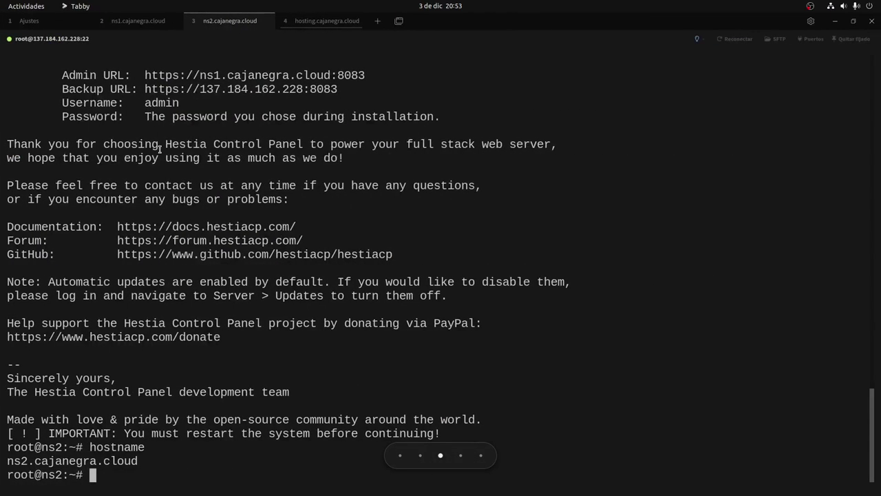
key(ctrl+Tab)
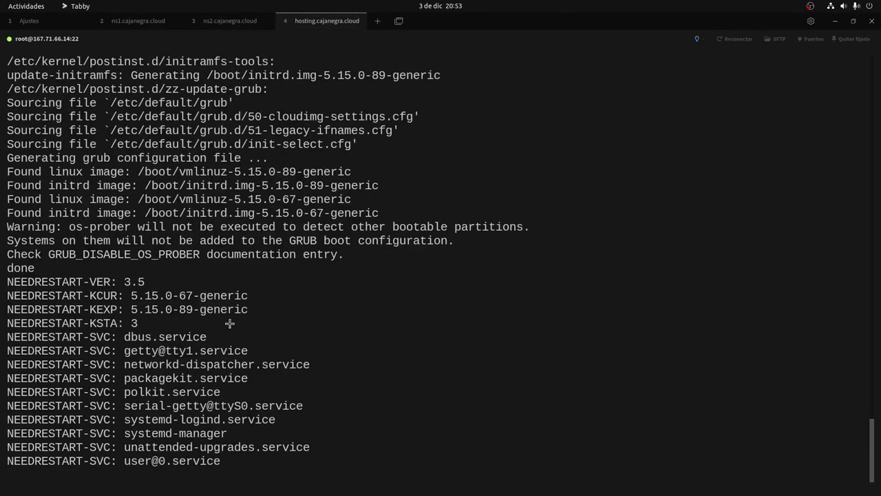
key(alt+Tab)
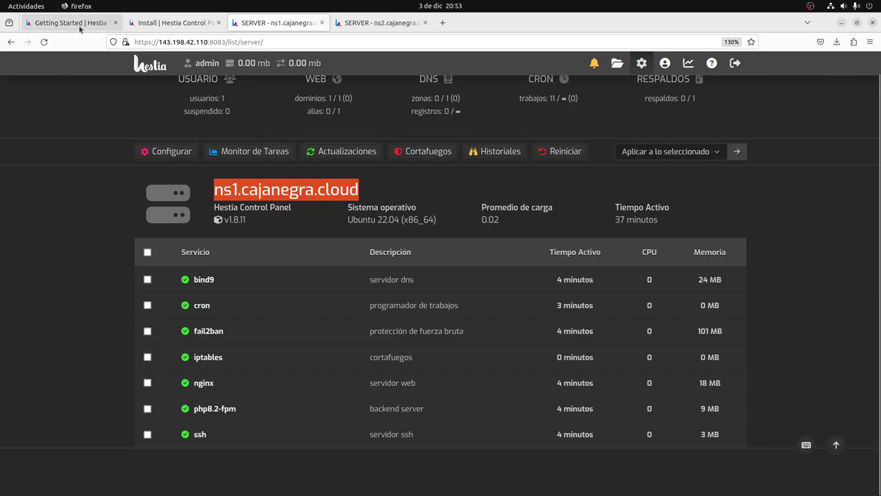
- Open the DNS clusters & DNSSEC guide at Master ↔ Master DNS cluster, noting the dns-cluster role
click(77, 23)
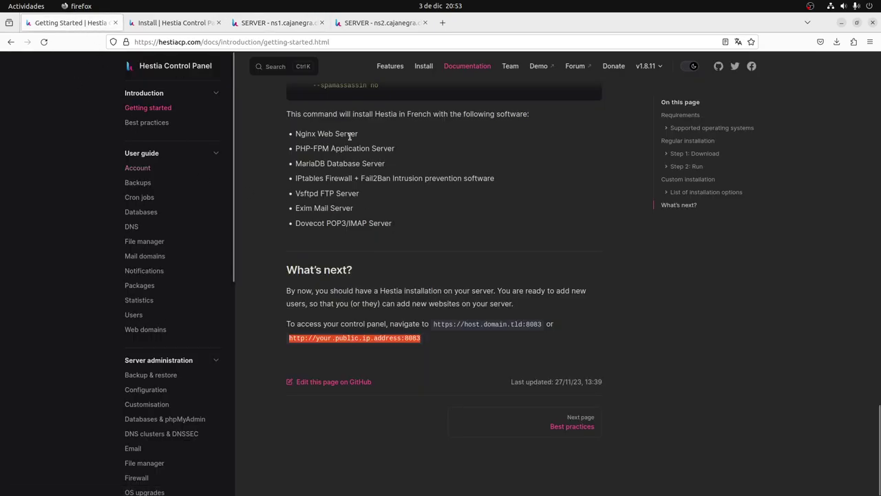
click(155, 432)
scroll(300, 295, down, 1)
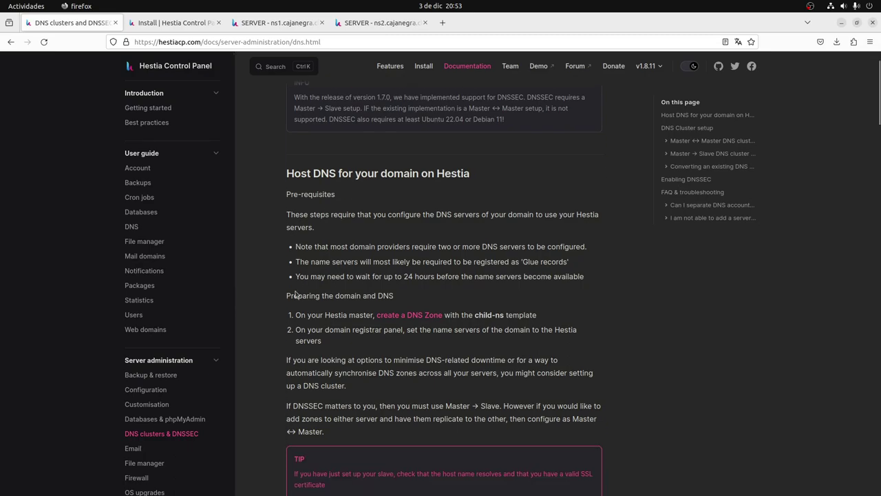
click(689, 142)
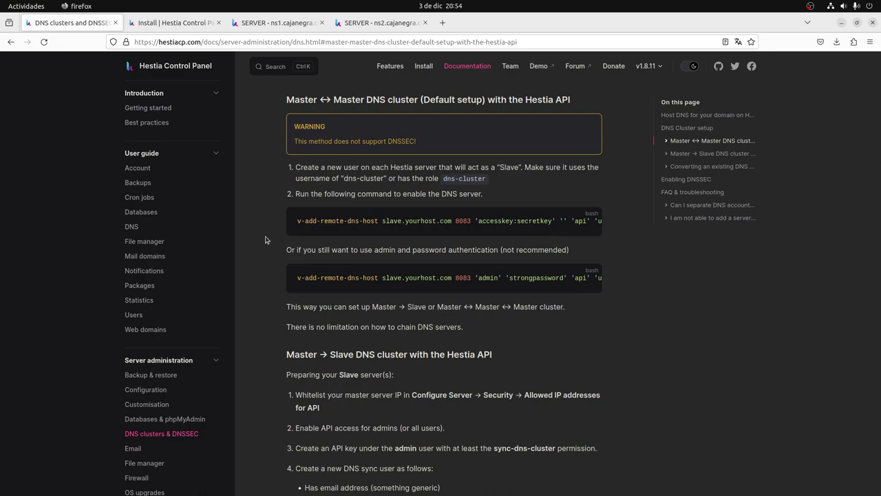
scroll(293, 220, up, 3)
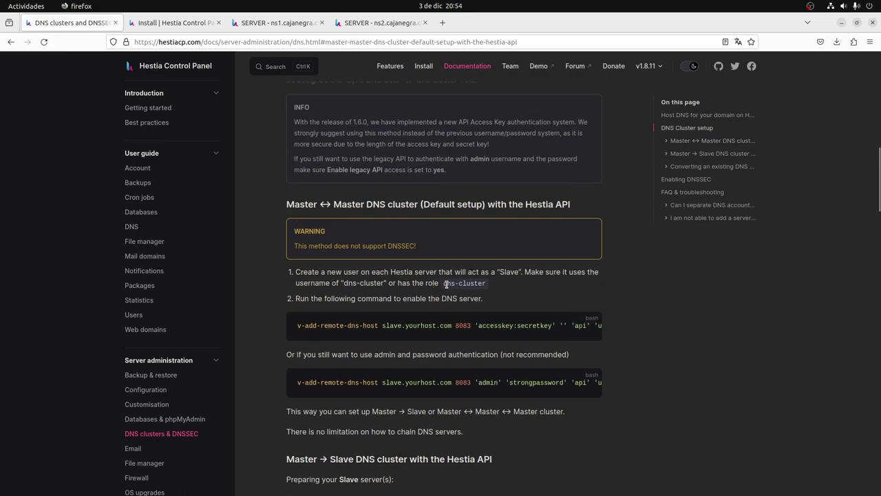
drag(445, 284, 479, 286)
- On the ns1 panel, start a new user dns-cluster with contact dns-cluster and an e-mail address
click(274, 22)
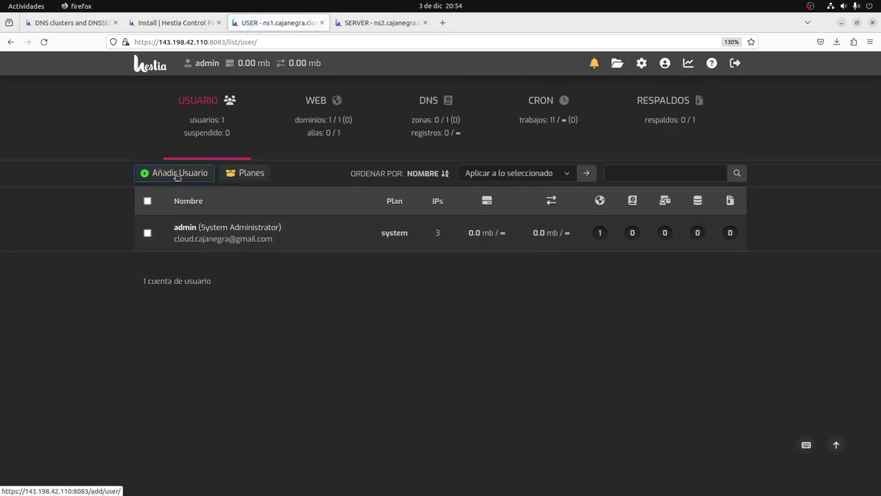
click(177, 175)
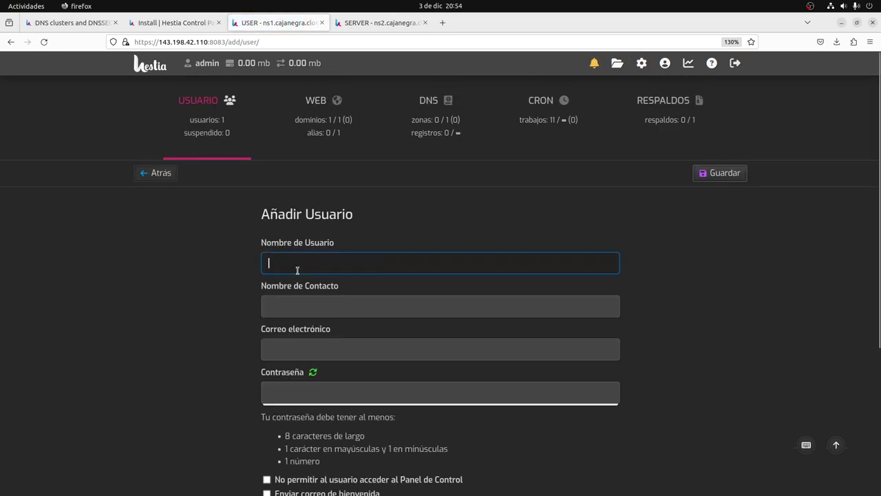
text(dns-cluster)
click(287, 310)
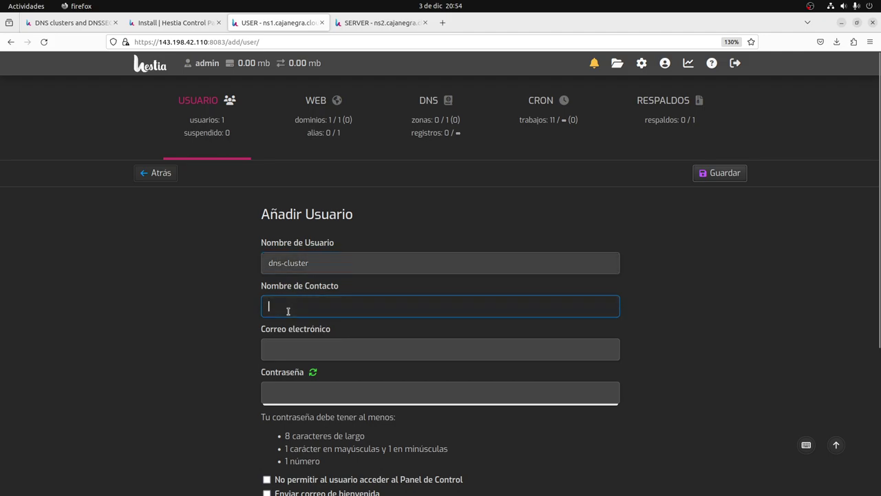
text(dns-cluster)
click(298, 353)
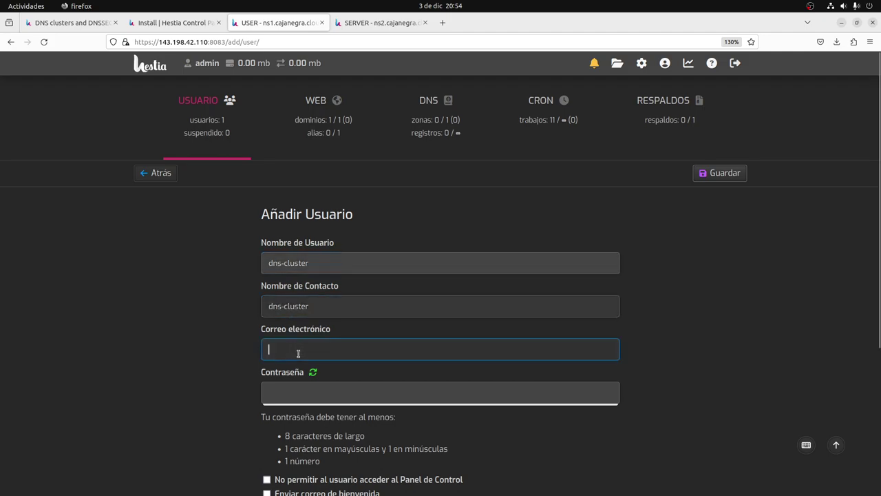
scroll(244, 354, down, 2)
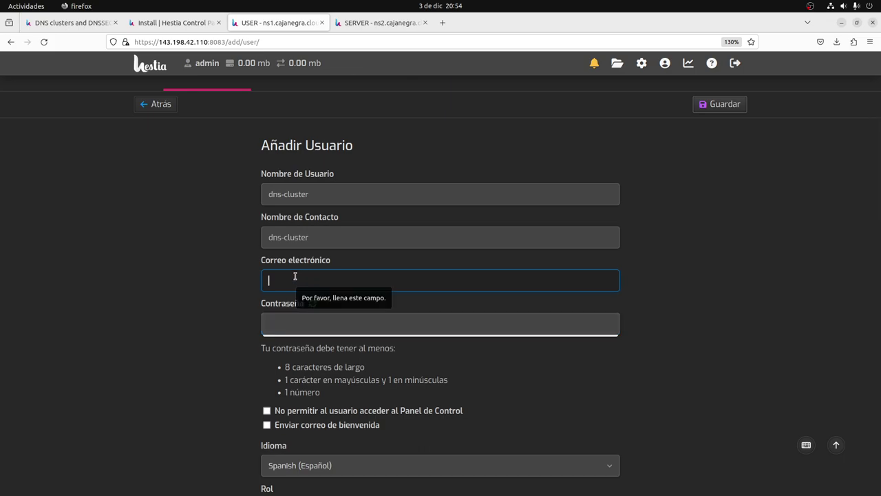
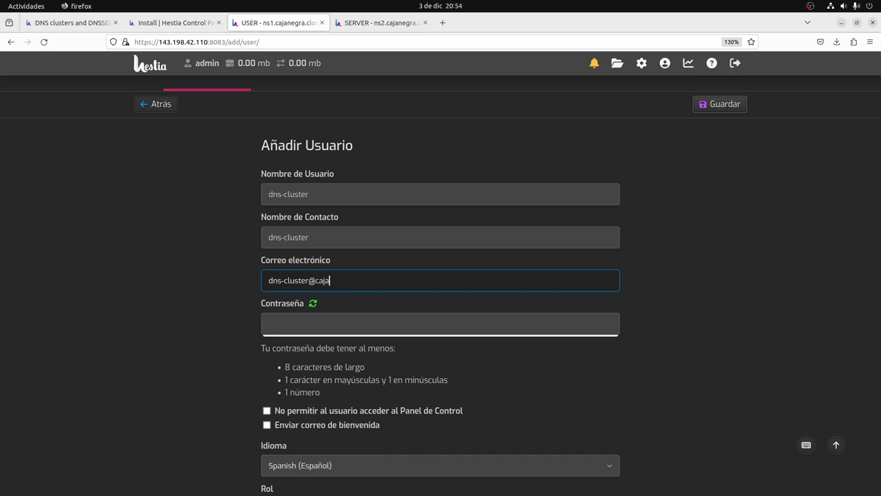
- Generate a password and set the role to Sincronizar Usuario DNS
click(299, 332)
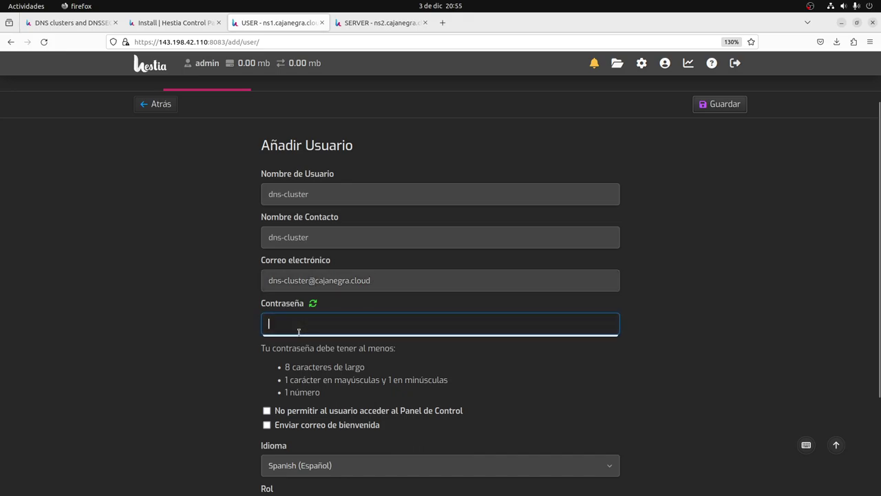
click(312, 303)
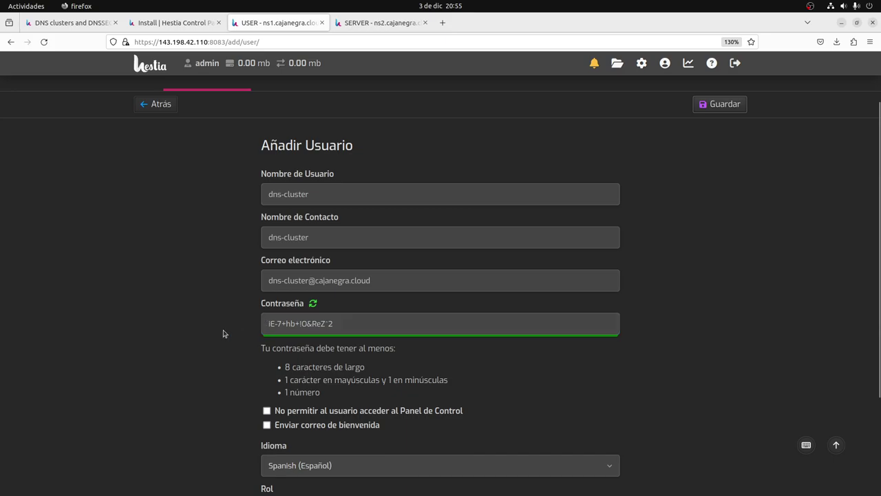
scroll(221, 334, down, 3)
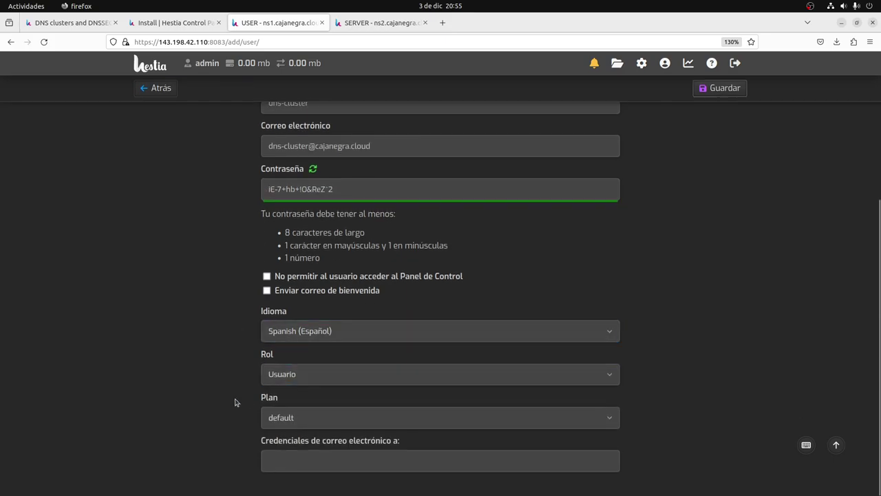
click(277, 378)
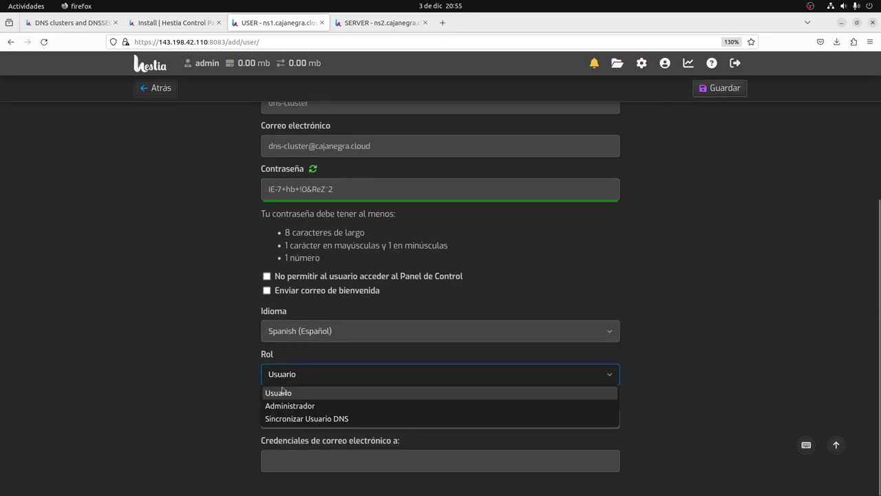
click(351, 421)
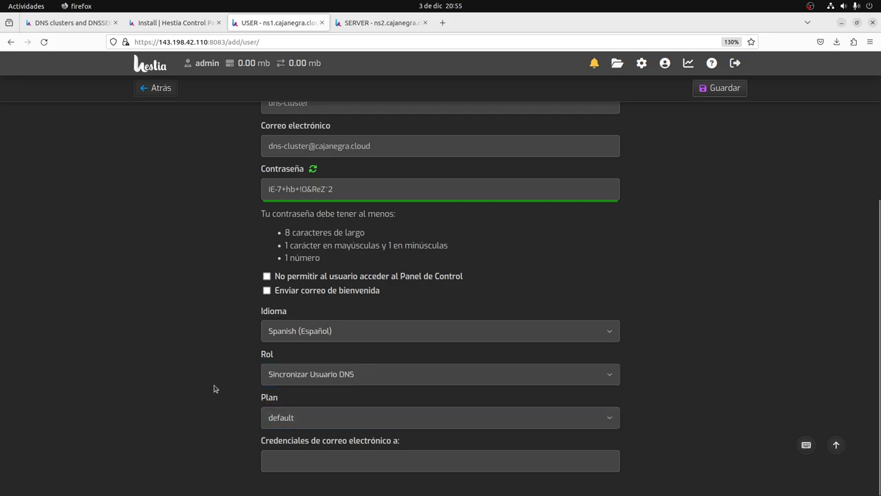
click(321, 462)
- Replace the generated password with a chosen one and save the dns-cluster user
scroll(523, 303, up, 4)
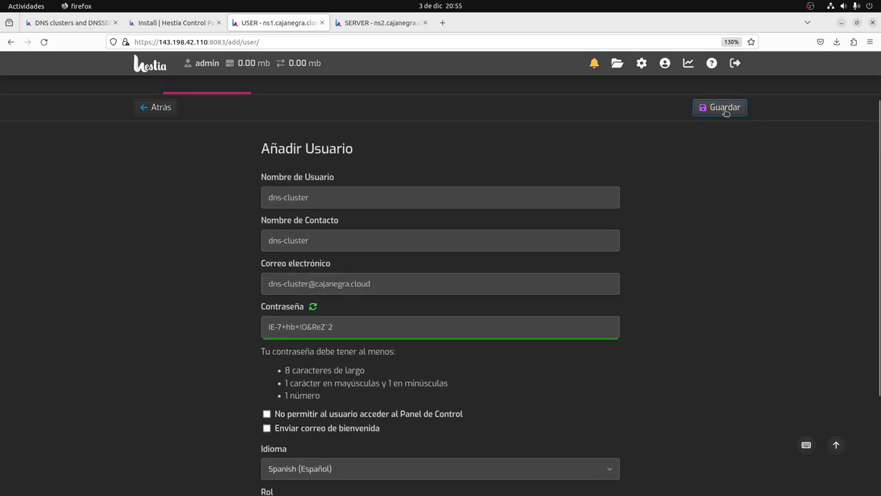
click(343, 329)
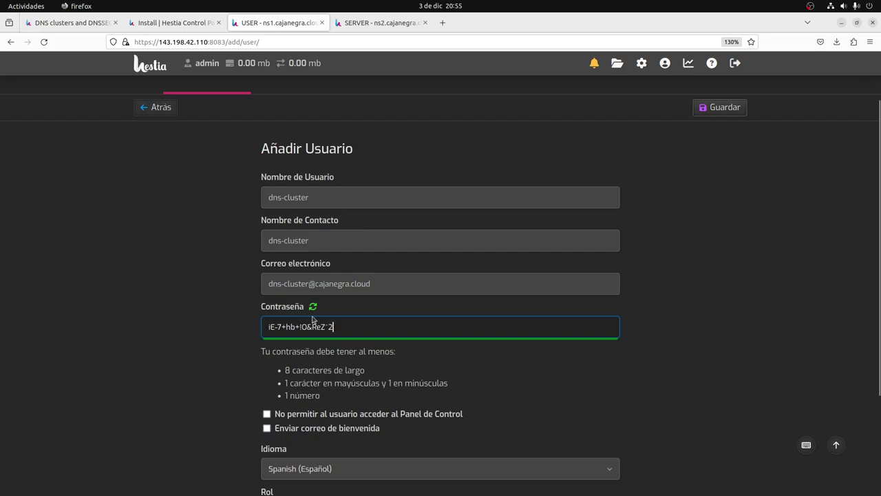
drag(346, 323, 241, 328)
key(BackSpace)
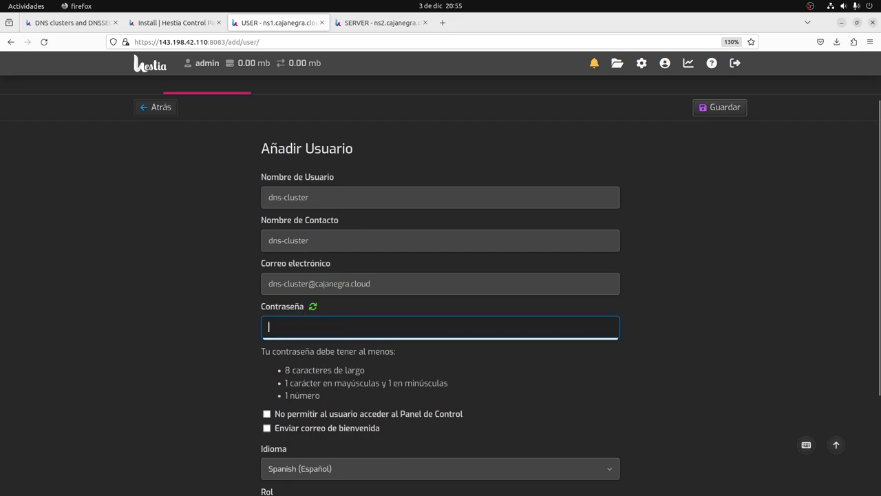
key(BackSpace)
key(BackSpace)
key(BackSpace)
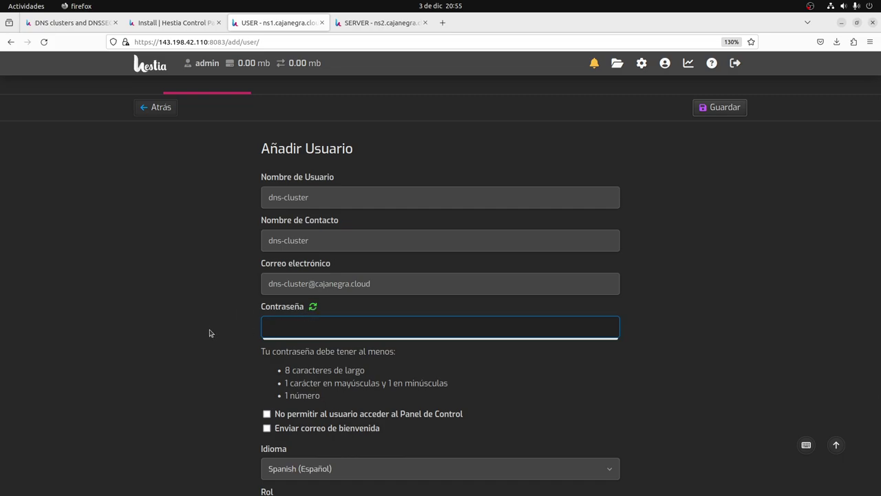
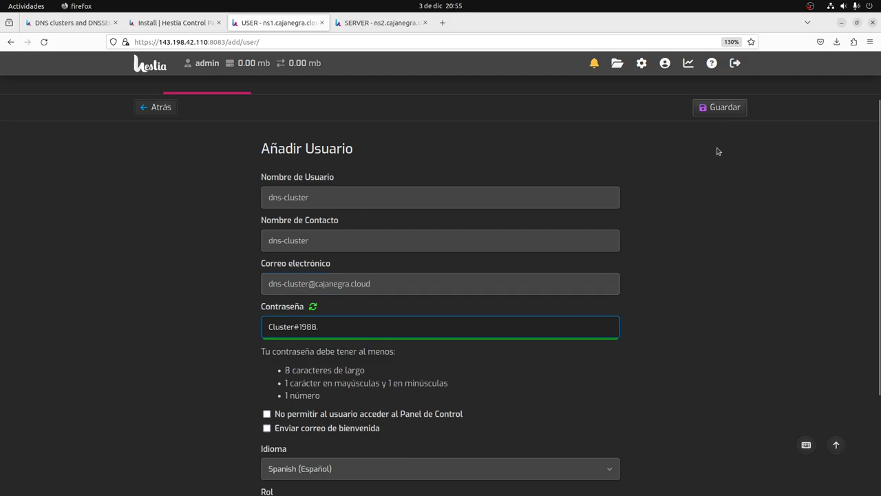
click(721, 109)
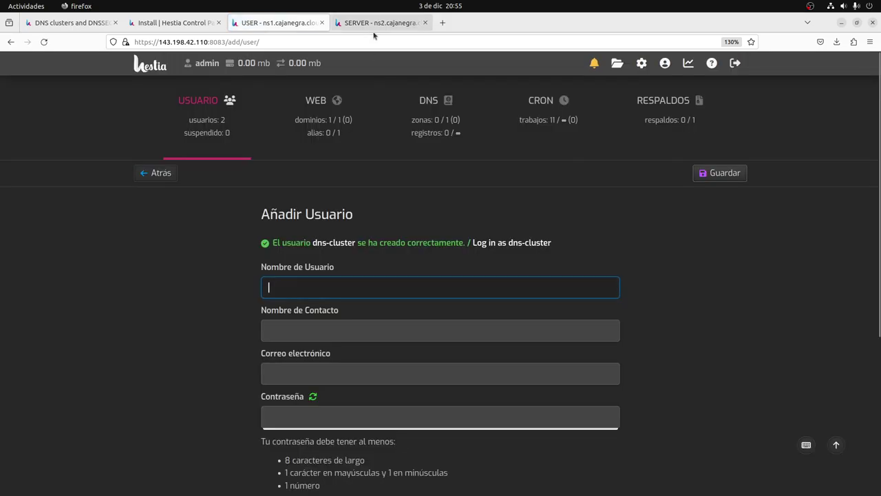
- On ns2, add a user with name and contact dns-cluster, the remembered e-mail and password
click(384, 22)
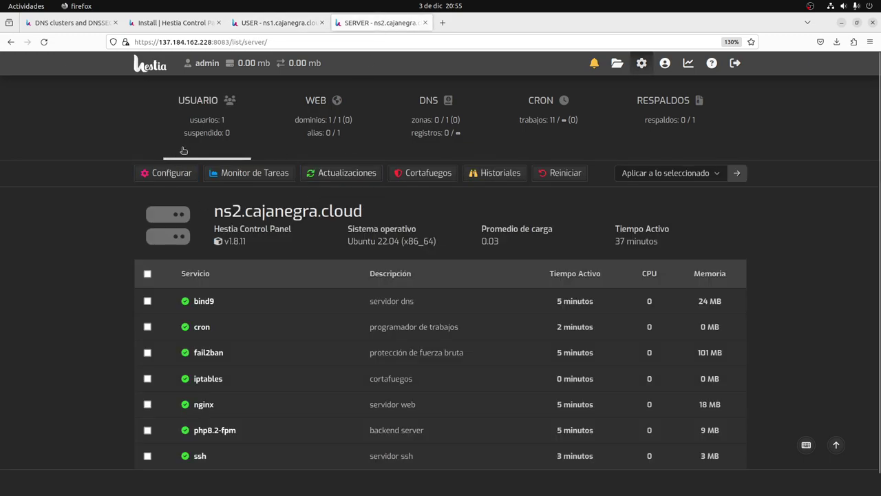
click(206, 117)
click(177, 173)
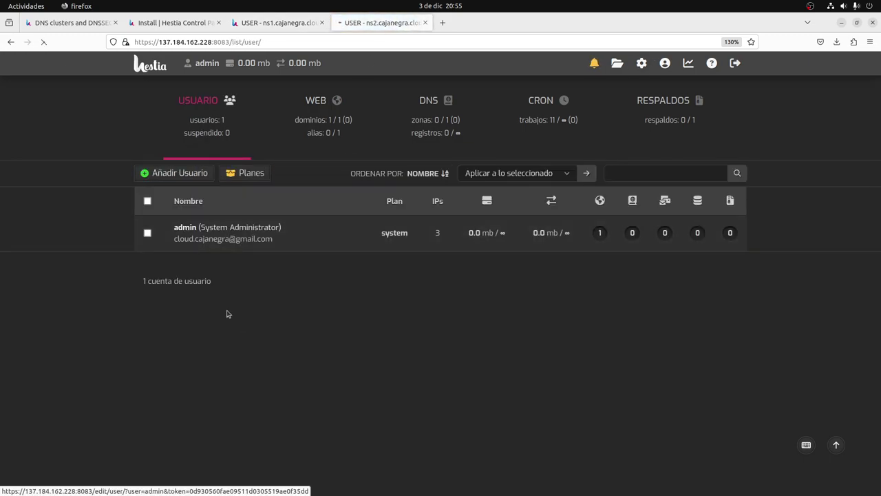
key(Down)
key(Down)
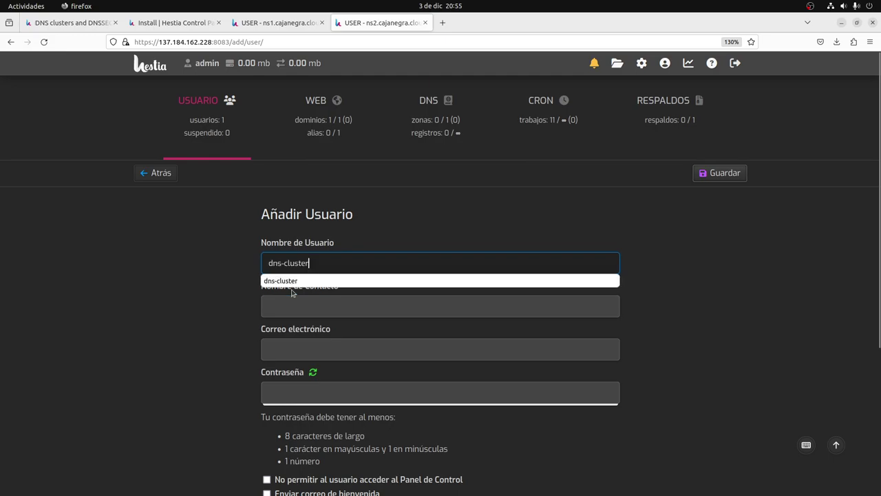
key(Tab)
key(Down)
key(Down)
click(297, 357)
key(Down)
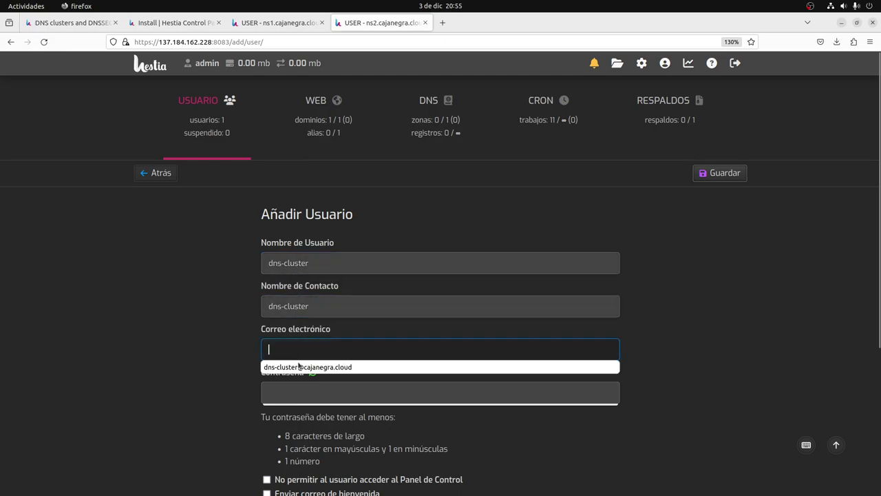
key(Return)
click(289, 394)
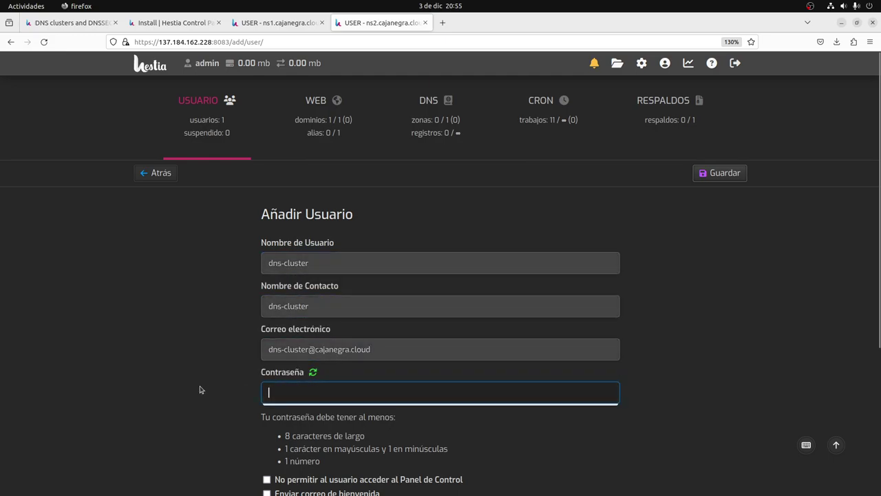
text(Cl)
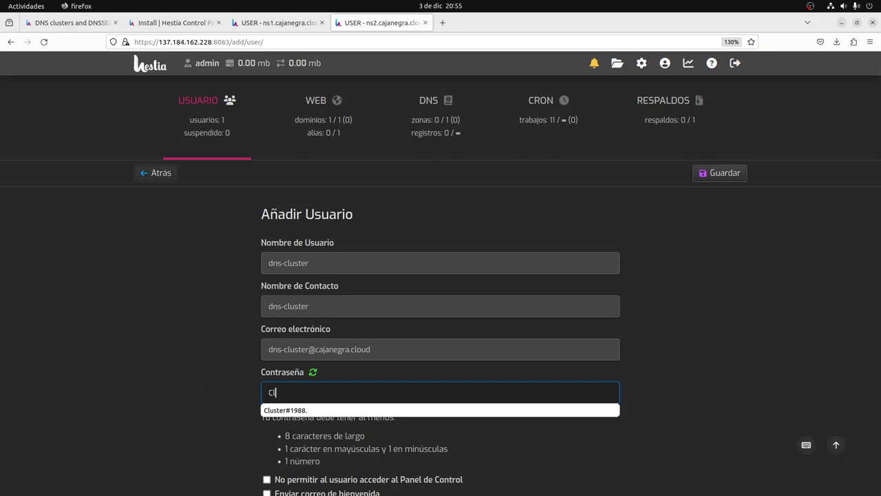
text(uster)
key(Down)
key(Return)
- Set the role to Sincronizar Usuario DNS, save, and check dns-cluster in the user list
scroll(192, 328, down, 5)
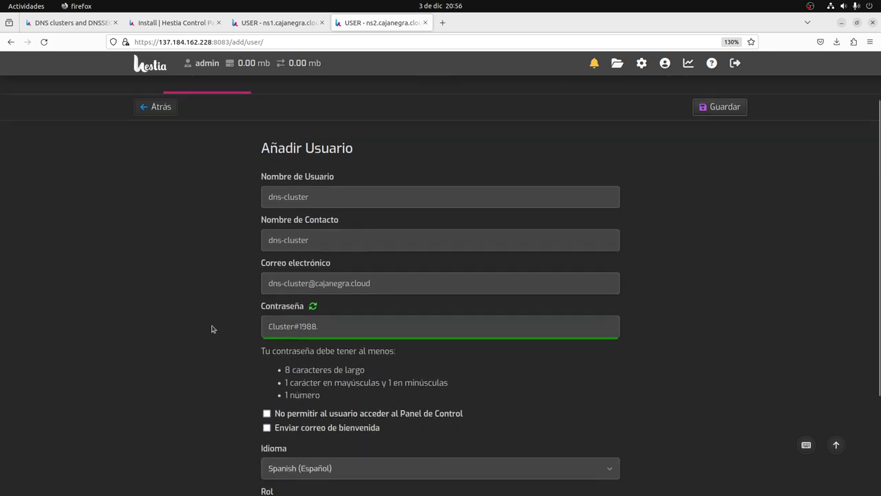
click(273, 377)
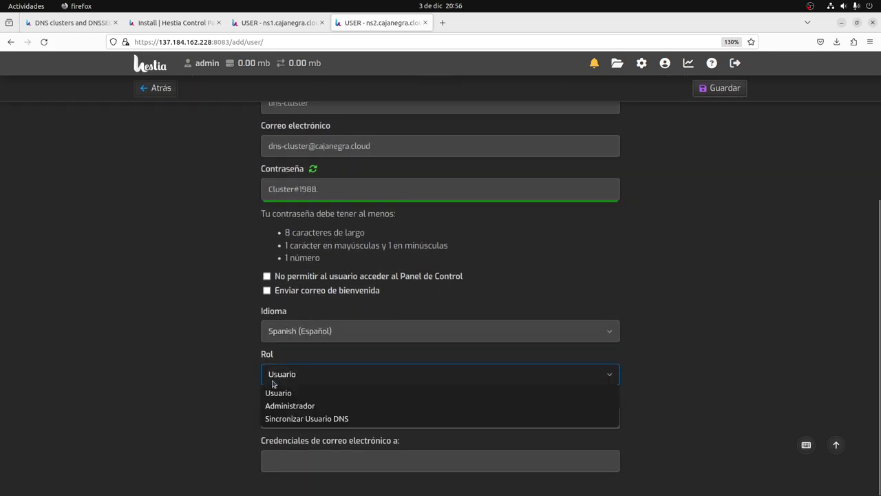
click(276, 418)
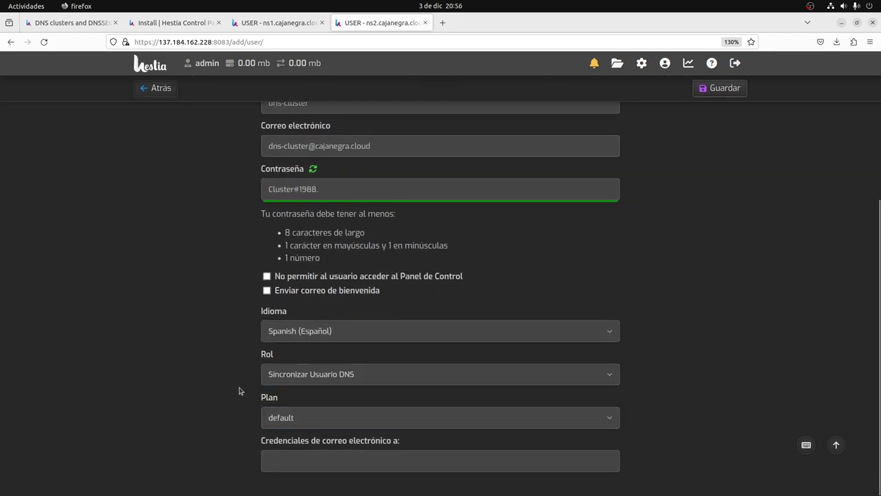
click(721, 93)
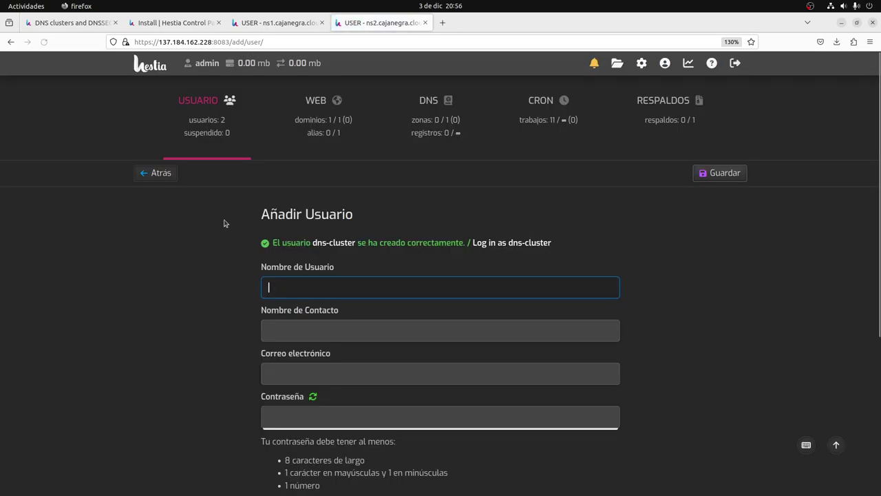
click(200, 130)
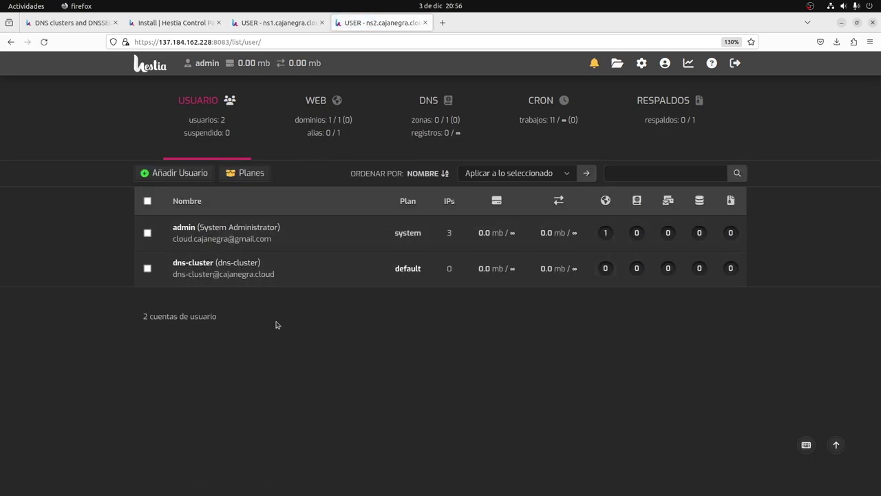
key(ctrl+Page_Up)
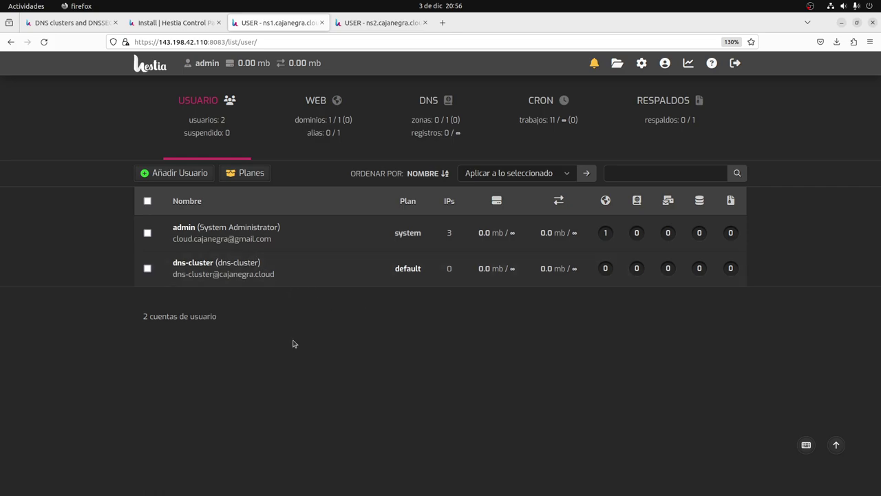
- View the DNS lists on ns1 (143.198.42.110) and ns2 (137.184.162.228), each showing 0 zones
click(432, 131)
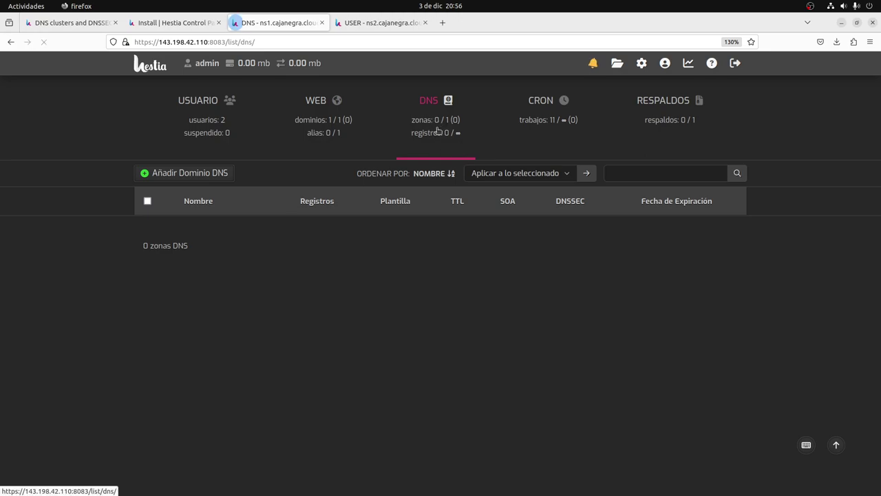
key(ctrl+Tab)
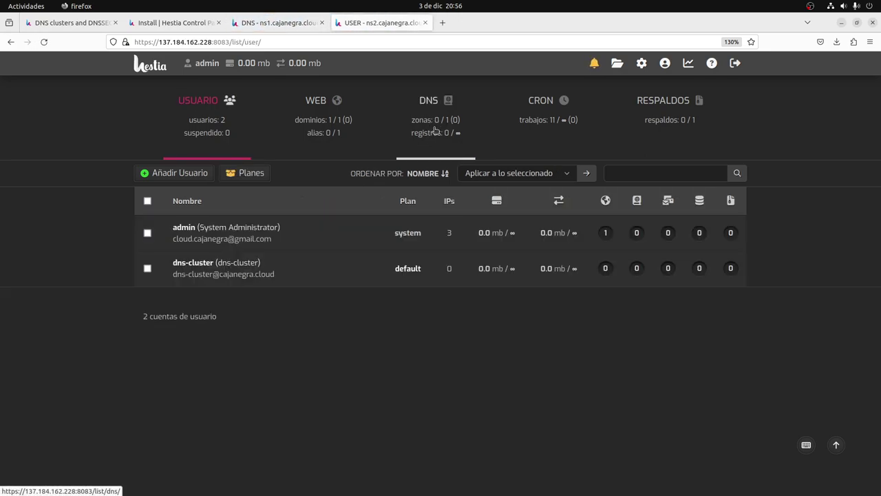
click(436, 131)
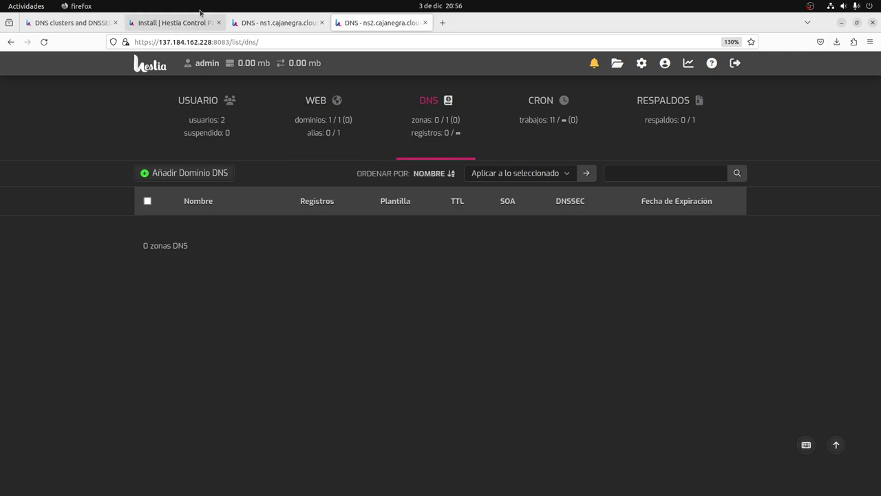
click(277, 24)
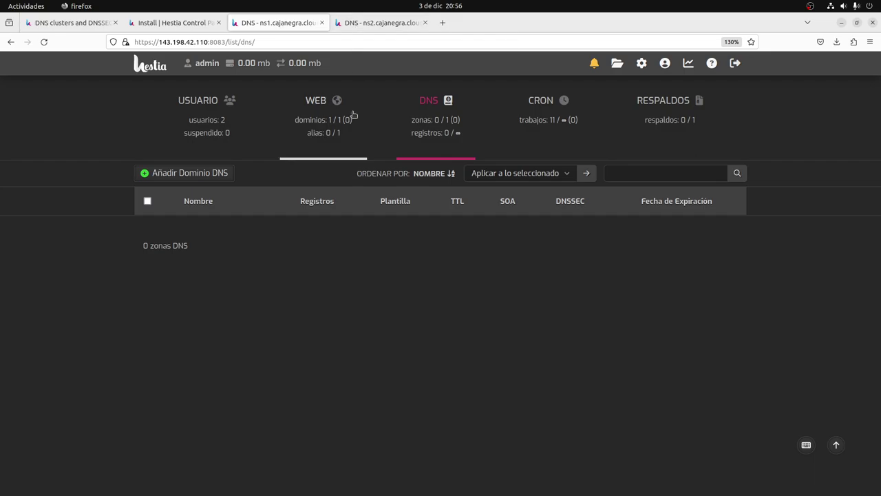
- Open ns1's bind9 service settings and look through /etc/bind/named.conf.options and /etc/bind/named.conf
click(640, 64)
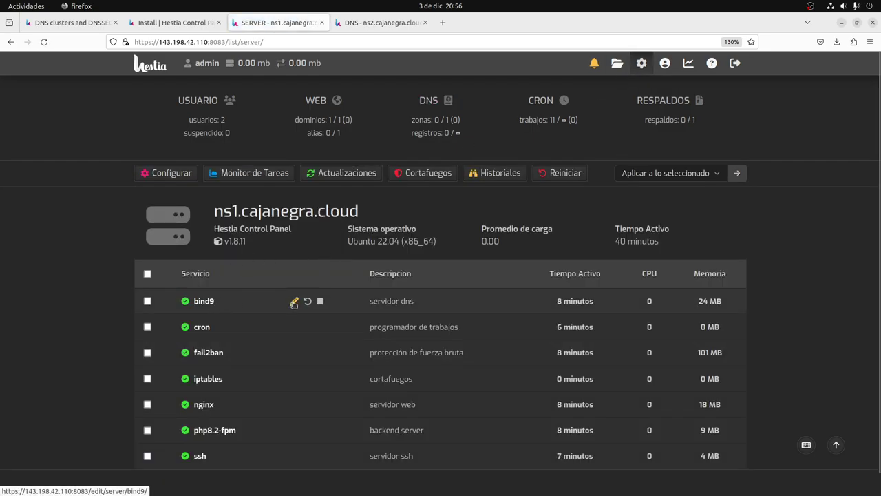
click(293, 302)
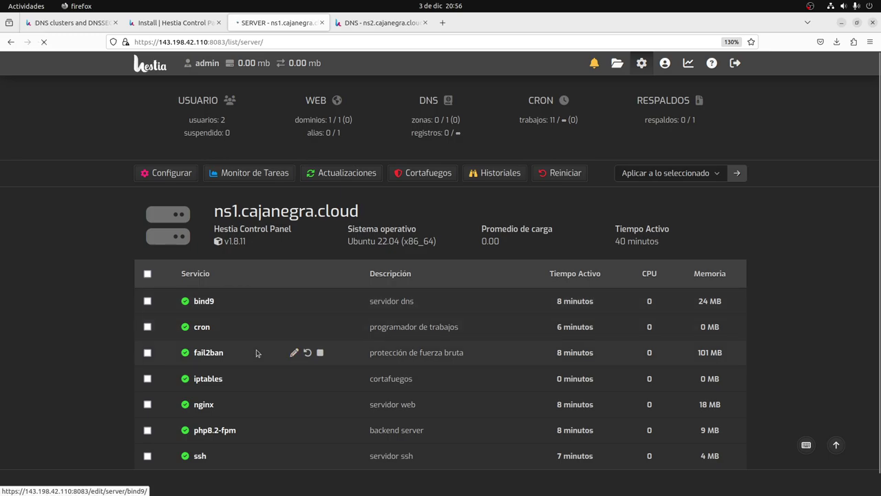
scroll(219, 351, down, 5)
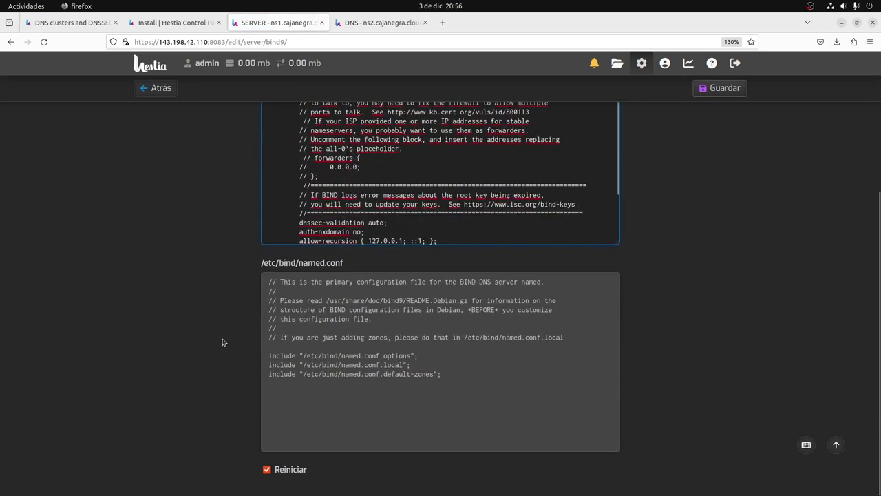
drag(263, 268, 344, 269)
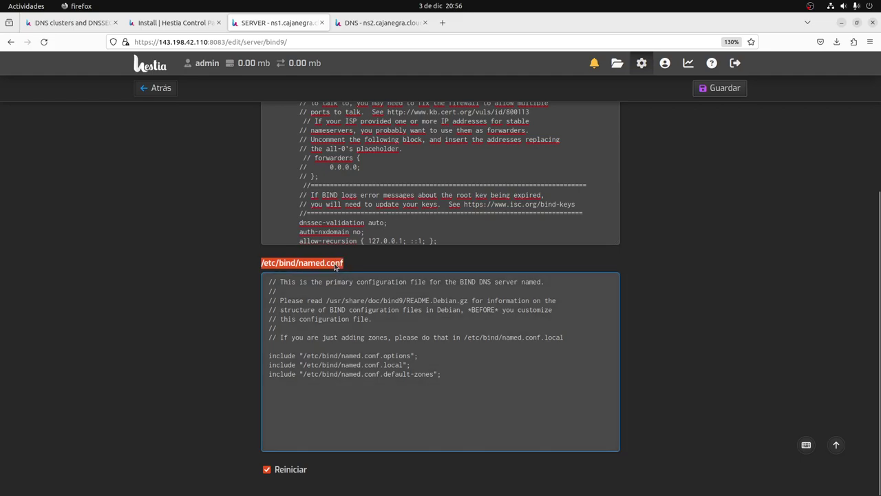
click(361, 396)
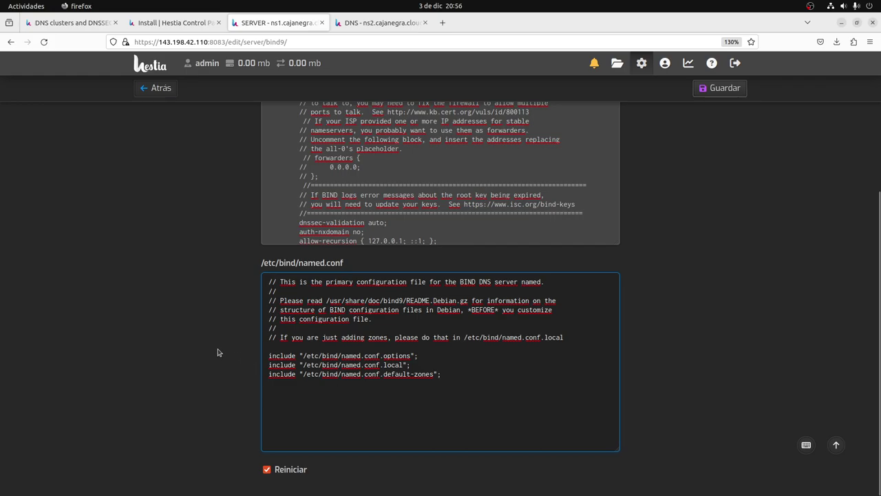
scroll(218, 350, up, 2)
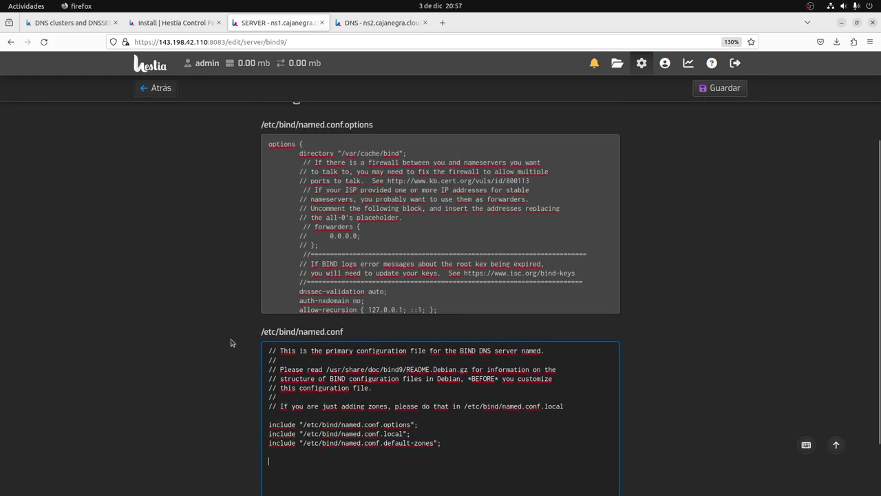
scroll(231, 342, down, 1)
scroll(262, 327, up, 4)
scroll(291, 316, down, 1)
scroll(292, 315, down, 1)
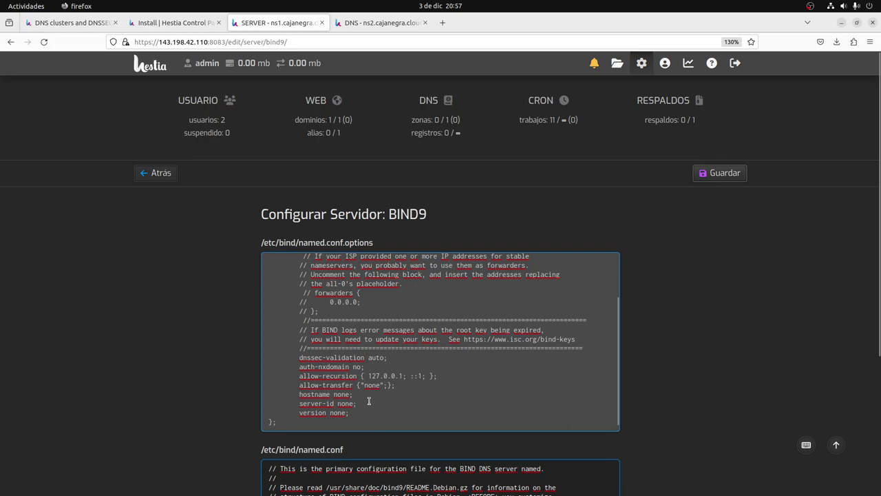
scroll(315, 394, up, 2)
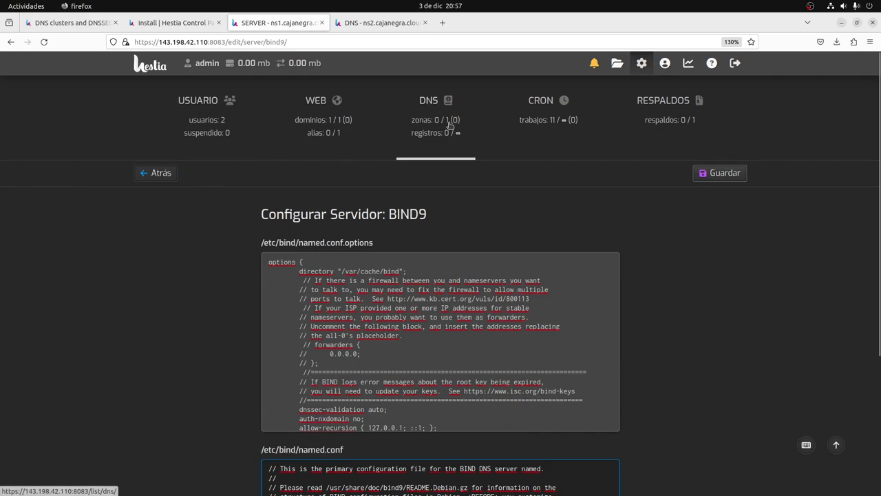
mouse_move(446, 126)
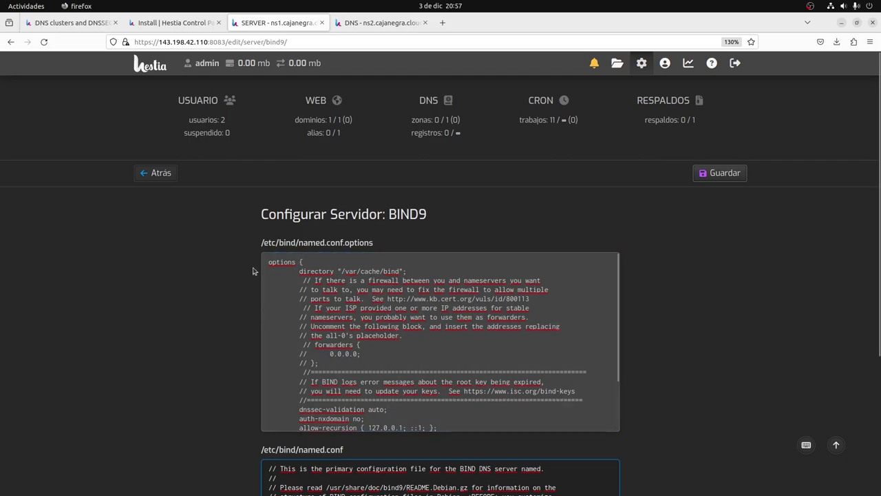
- Look over the ns2 DNS list, ns1 BIND9 page, install page and DNS clusters docs
click(389, 23)
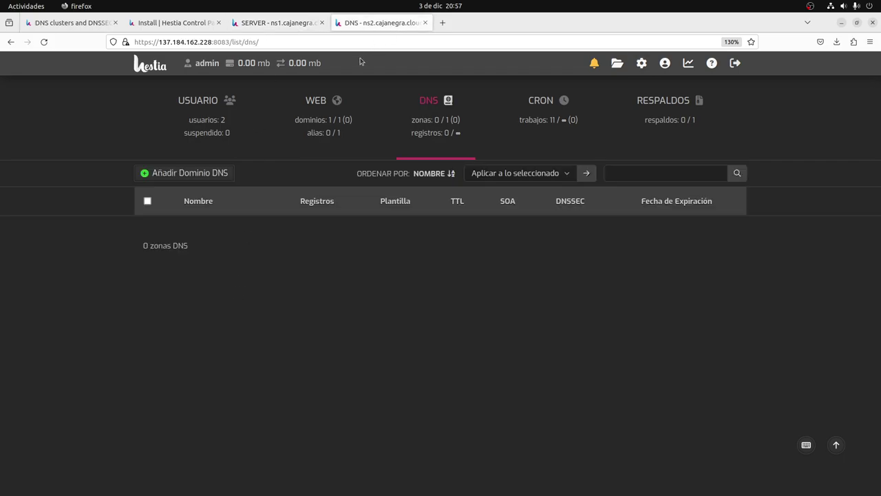
click(264, 22)
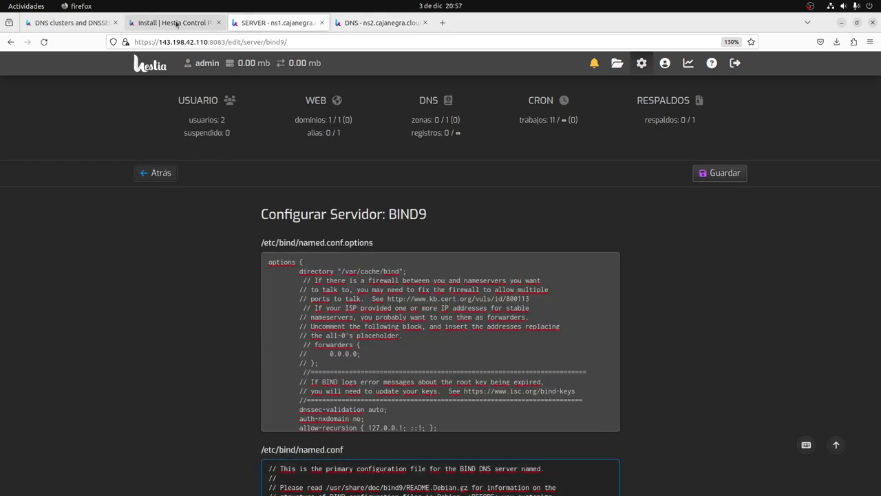
click(176, 23)
click(77, 25)
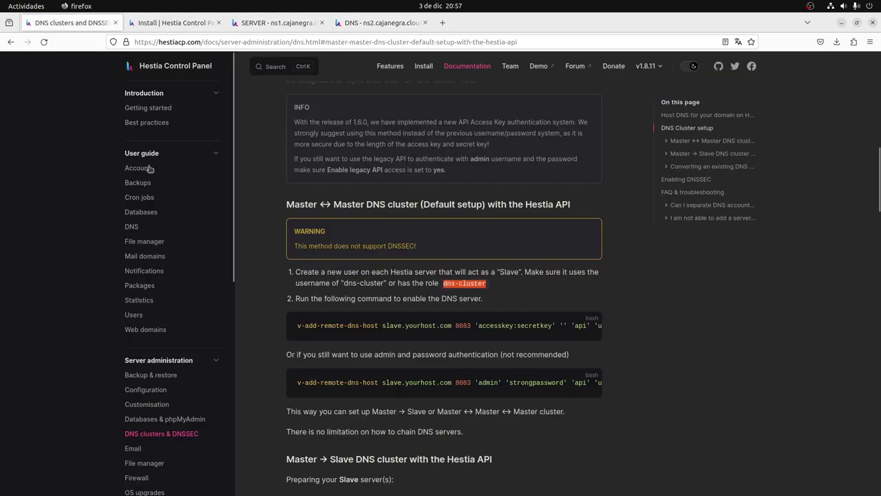
scroll(276, 280, down, 3)
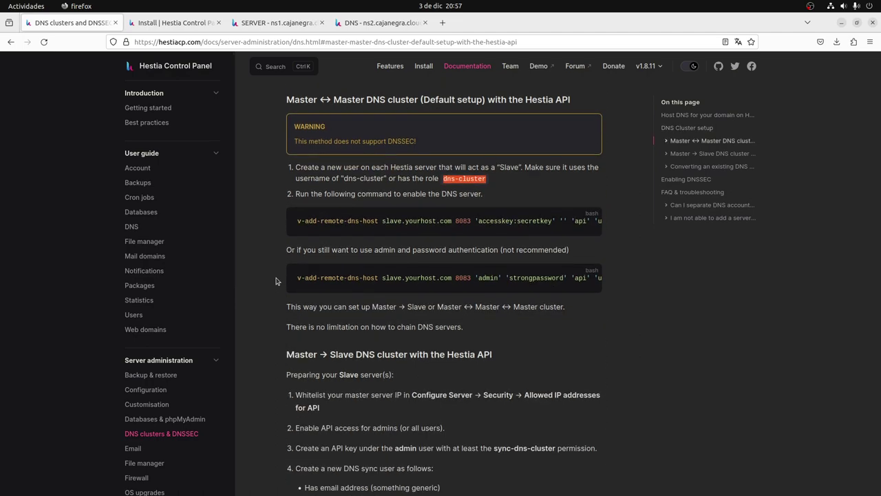
scroll(275, 280, up, 3)
key(ctrl+alt+Right)
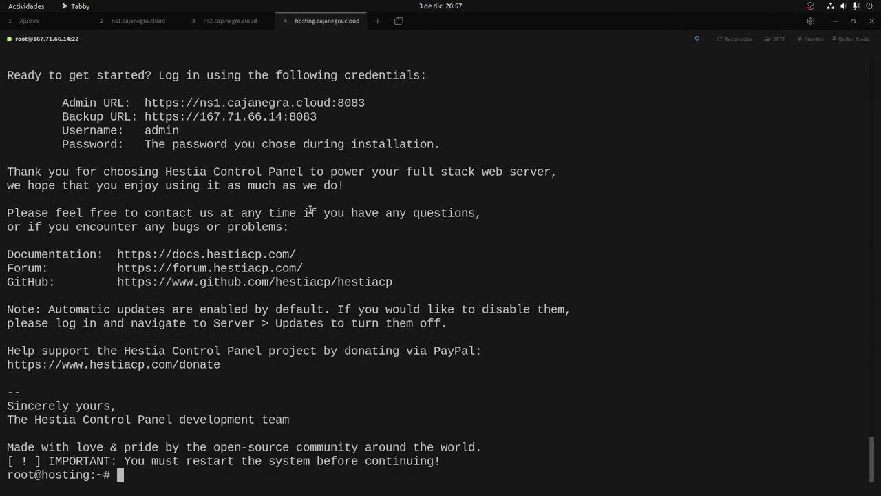
drag(319, 115, 141, 115)
key(ctrl+c)
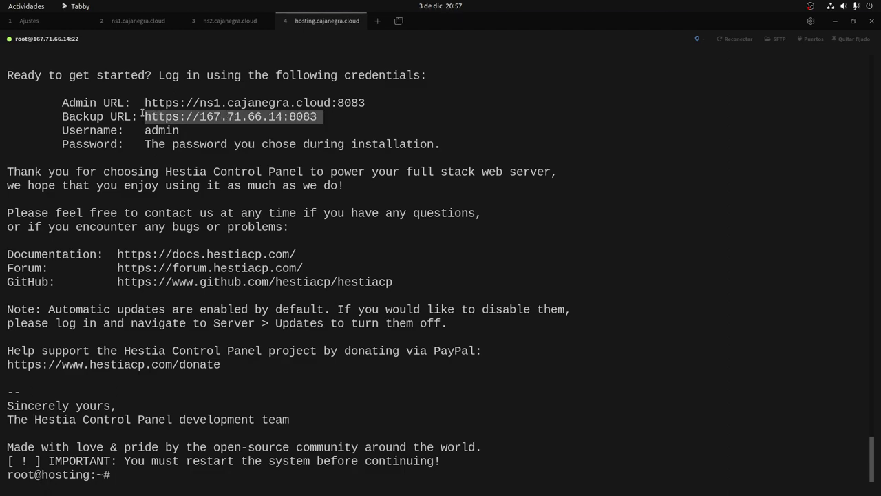
key(alt+Tab)
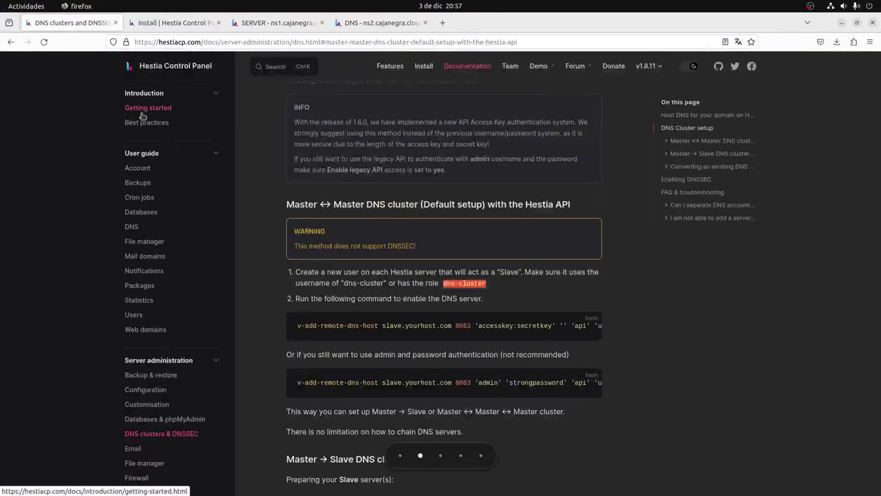
key(ctrl+t)
key(ctrl+v)
key(Return)
- Accept the certificate warning, sign in as admin with the account password, and decline saving it
click(578, 335)
click(550, 463)
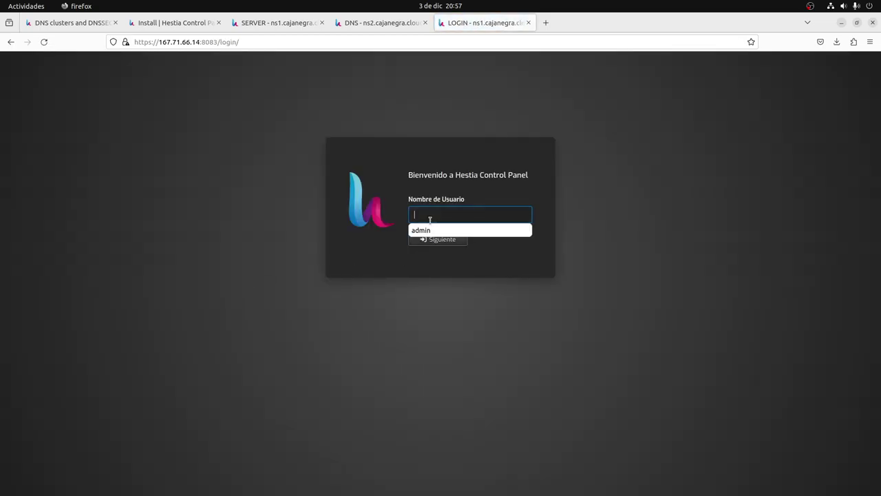
click(432, 230)
click(438, 240)
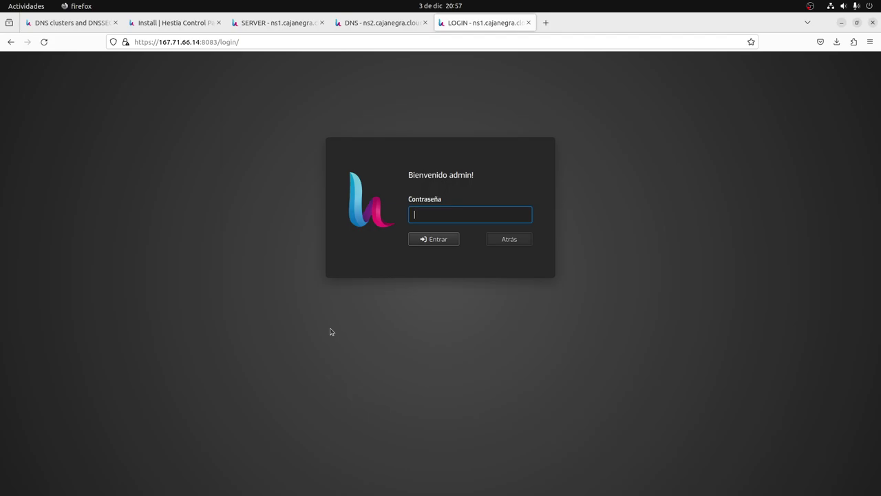
text(*)
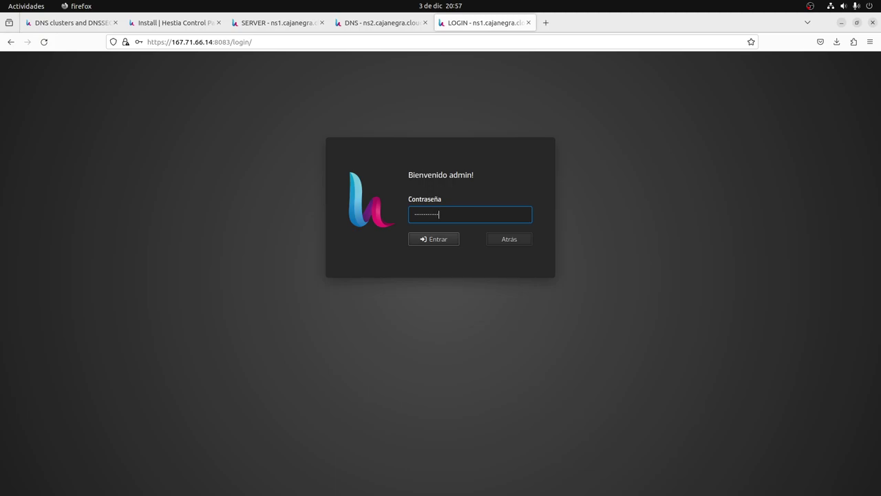
key(Return)
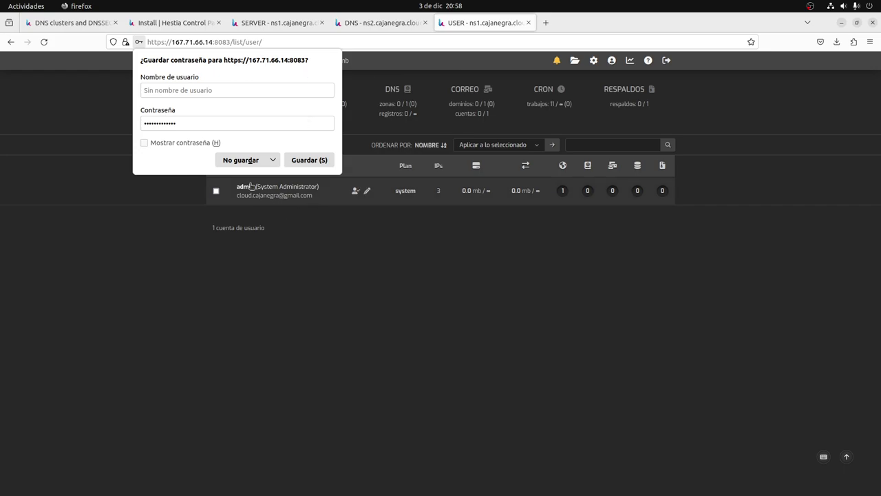
click(239, 160)
- In the server configuration's basic options, rename ns1 to hosting.cajanegra.cloud
click(593, 60)
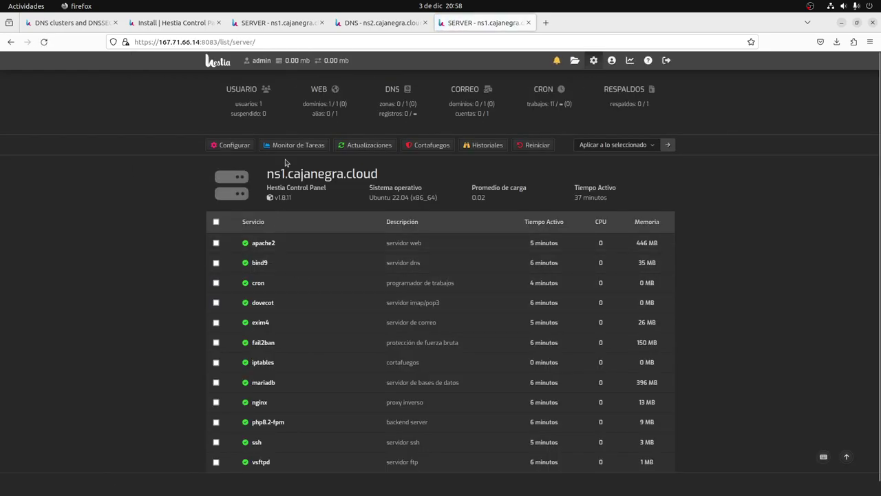
click(230, 145)
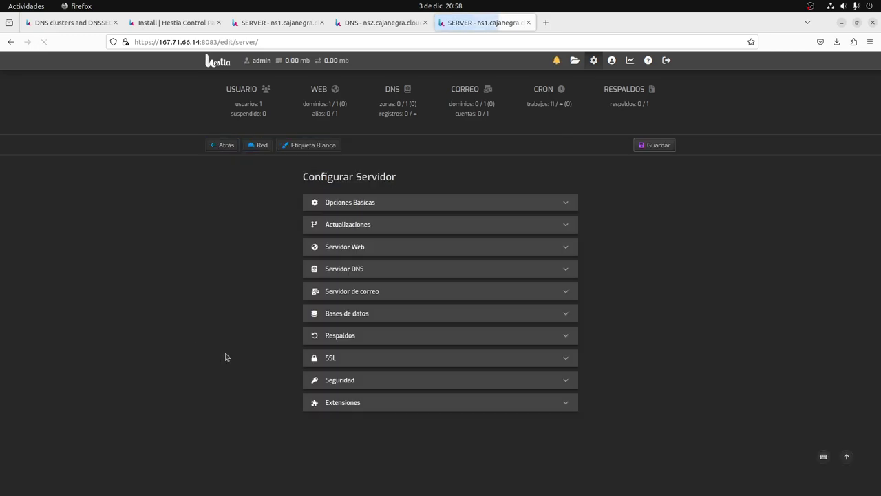
click(372, 204)
click(340, 240)
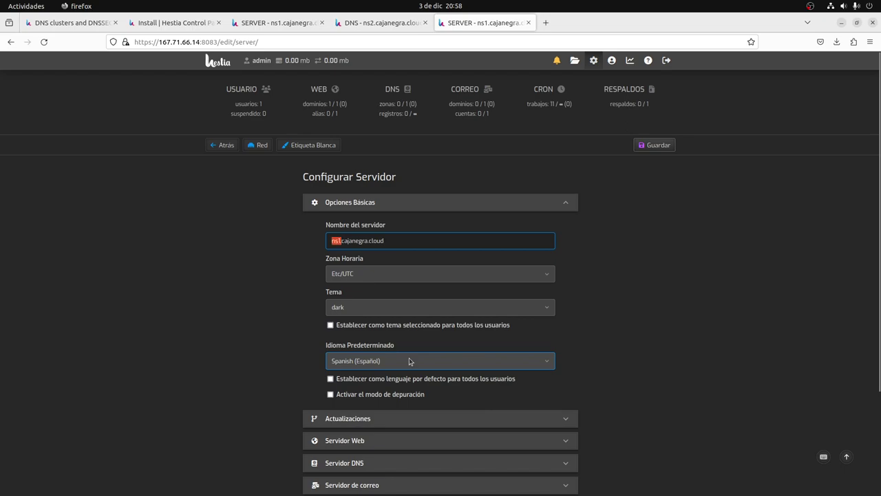
text(hosting)
- Set the timezone to America/Mexico_City, save the settings, and go to the user list
click(422, 274)
scroll(481, 330, up, 1)
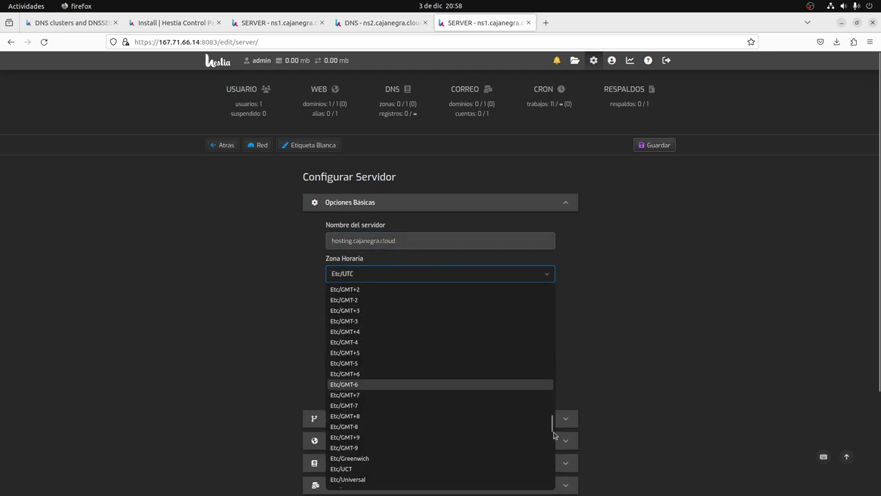
drag(553, 421, 550, 343)
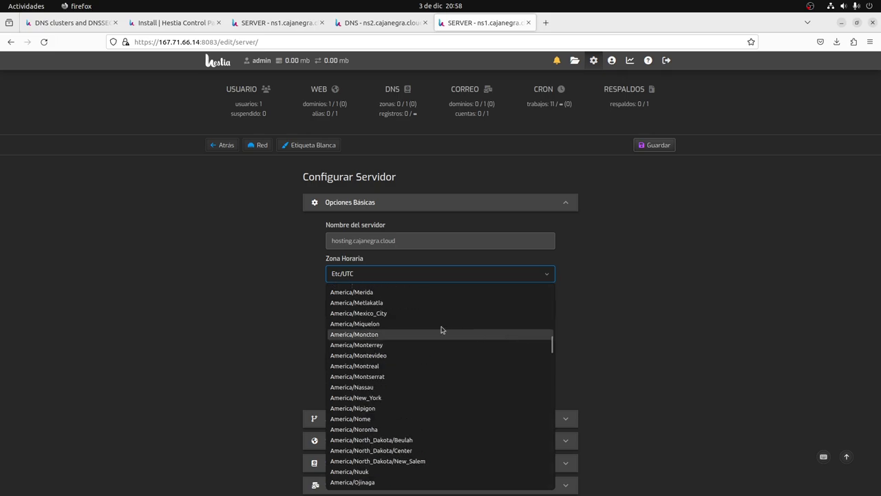
click(409, 313)
scroll(297, 358, down, 3)
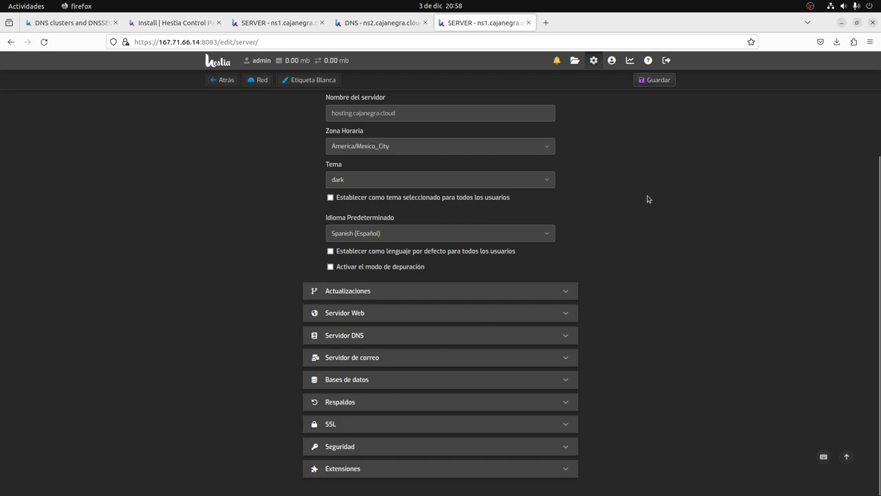
click(653, 81)
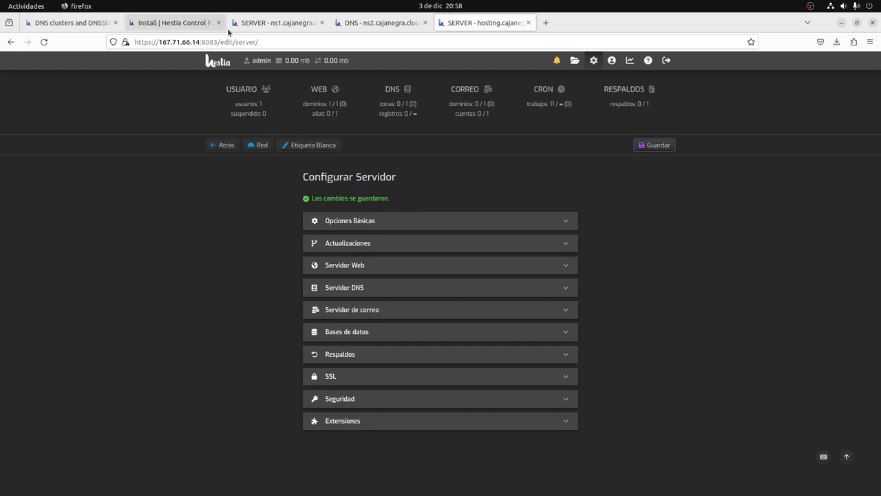
click(245, 109)
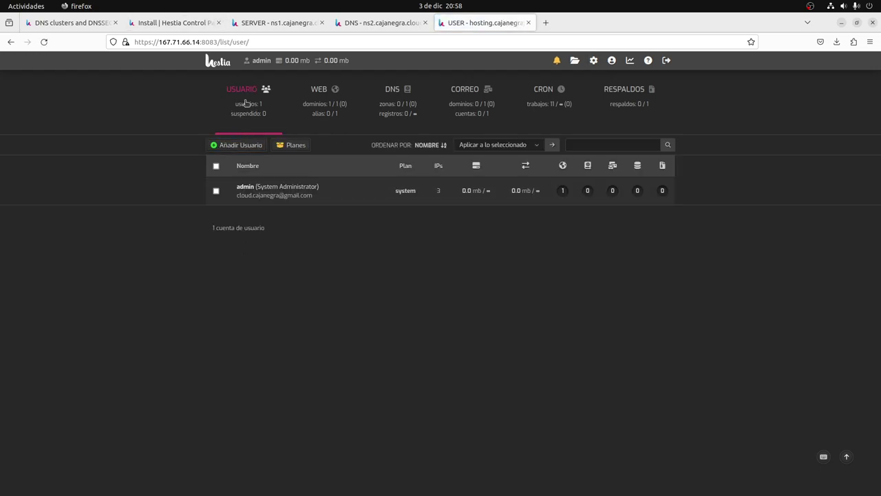
- Start a new user and autofill username dns-cluster, contact name, e-mail and password
click(242, 145)
text(v)
key(BackSpace)
key(Down)
key(Down)
key(Return)
key(Tab)
key(Down)
key(Down)
key(Return)
key(Tab)
key(Down)
key(Down)
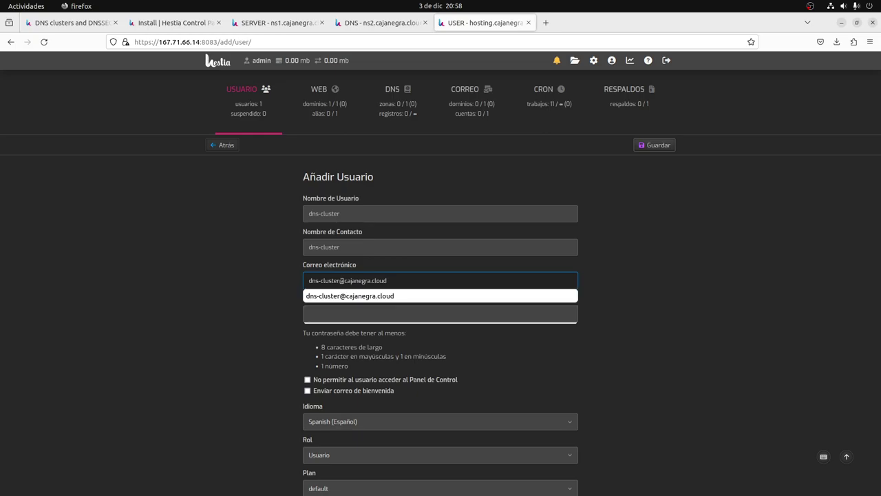
key(Return)
key(Tab)
key(Down)
key(Down)
key(Return)
text(.)
- Give the user the Sincronizar Usuario DNS role, save it, and move its tab to third place
scroll(348, 279, down, 2)
click(347, 402)
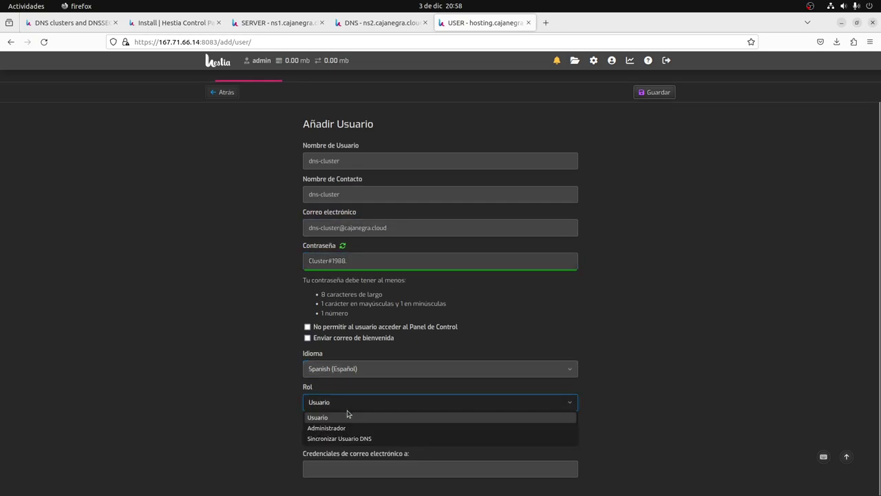
click(339, 438)
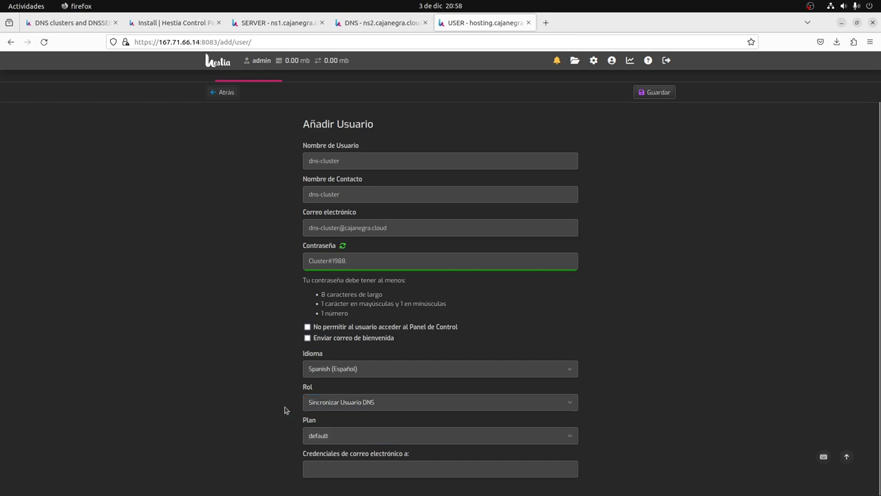
click(656, 94)
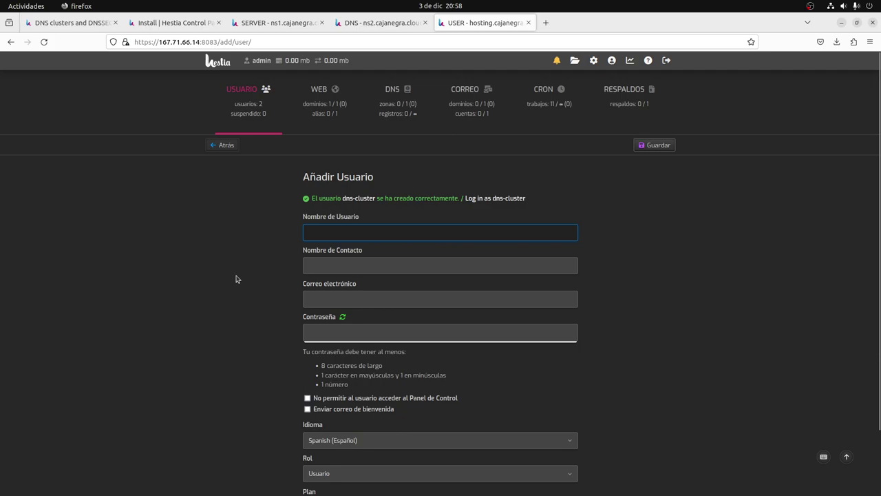
drag(482, 24, 281, 32)
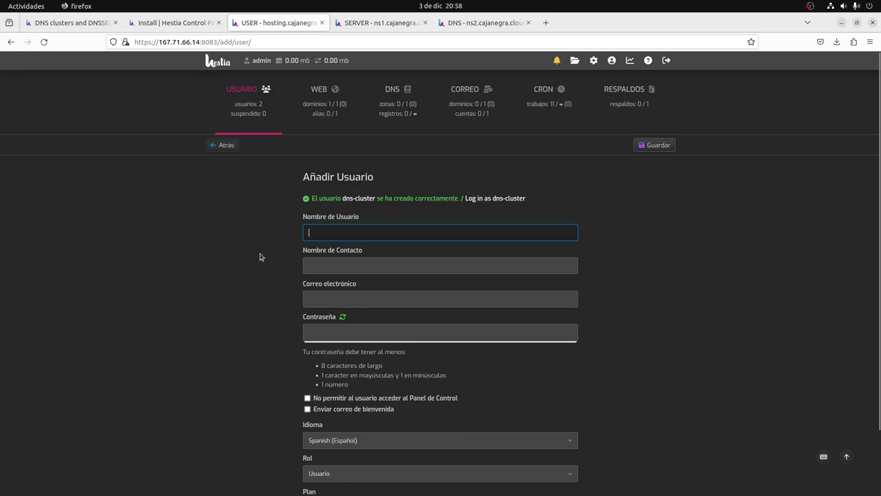
- In Tabby's hosting session, mark the panel login details and run lscpu to inspect CPU details
key(alt+Tab)
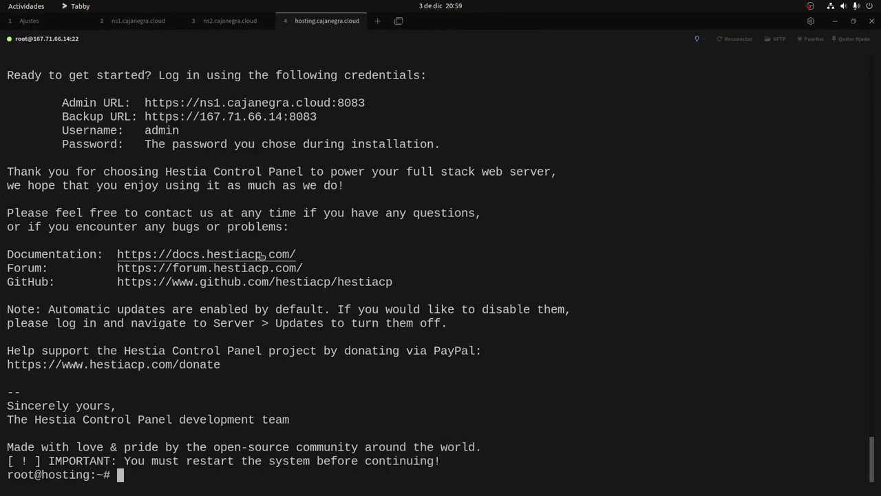
drag(40, 100, 494, 148)
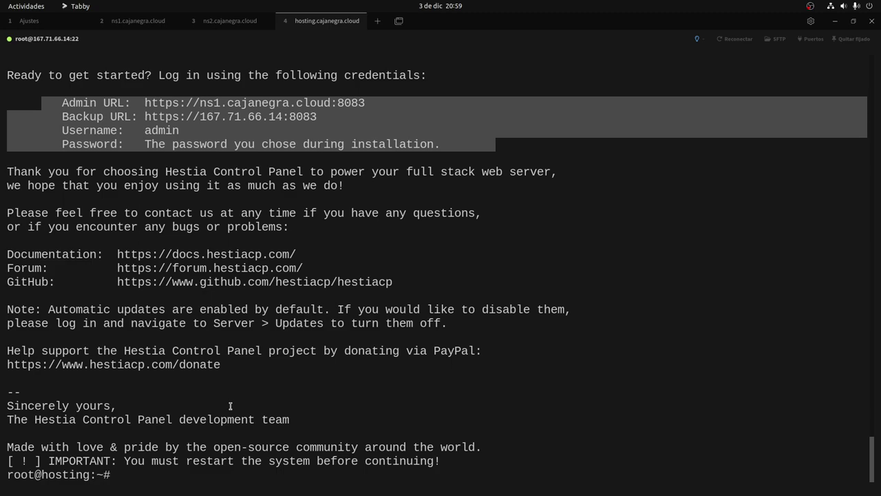
text(lscpu)
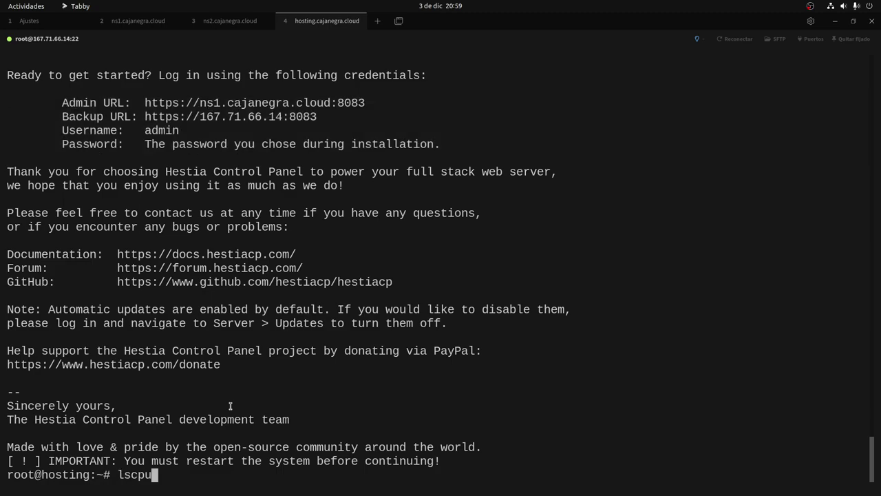
key(Return)
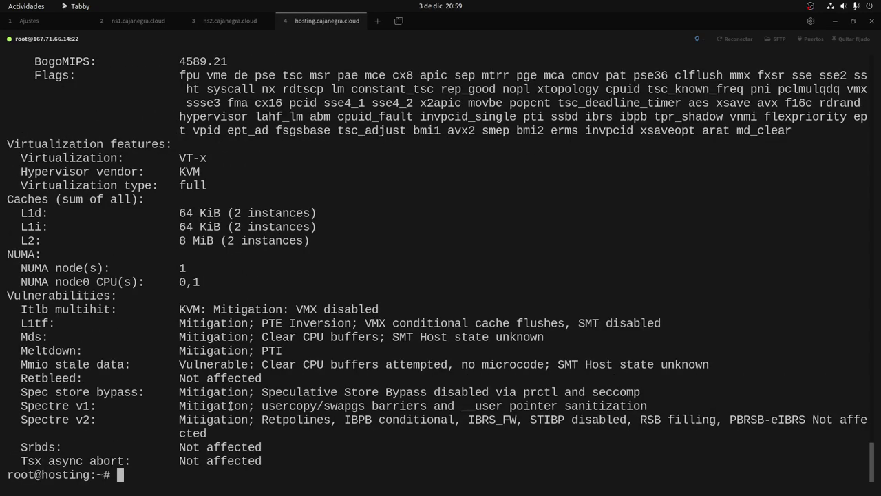
drag(179, 283, 199, 282)
scroll(186, 227, up, 5)
drag(8, 145, 260, 145)
scroll(256, 296, down, 5)
- Run df -hTP, select the /dev/vda1 size and usage row, then go to the ns2.cajanegra.cloud session
text(df -hTP)
key(Return)
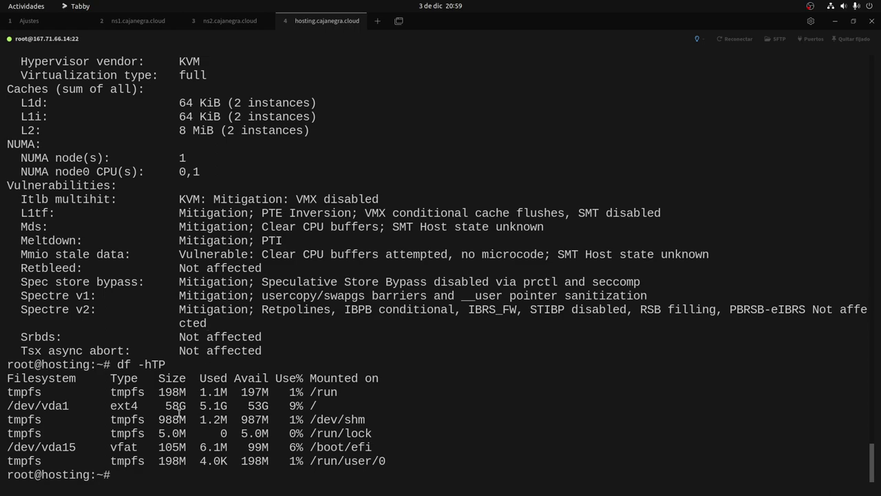
drag(166, 405, 313, 406)
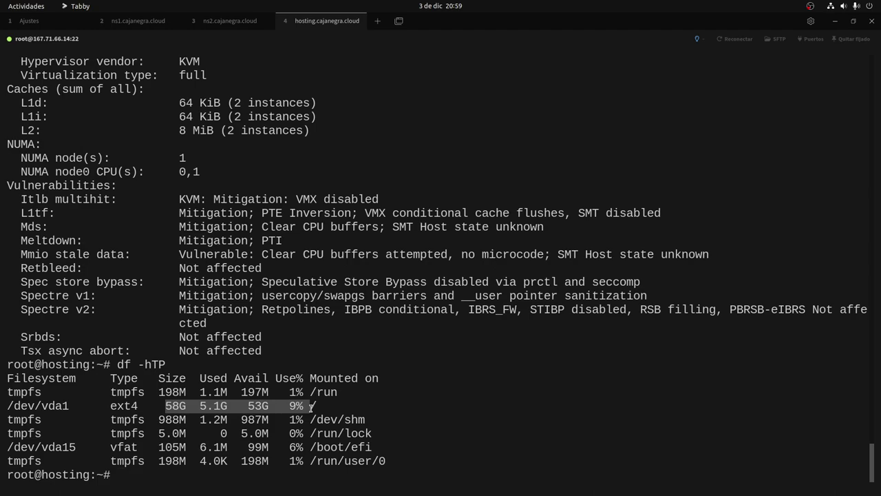
click(168, 405)
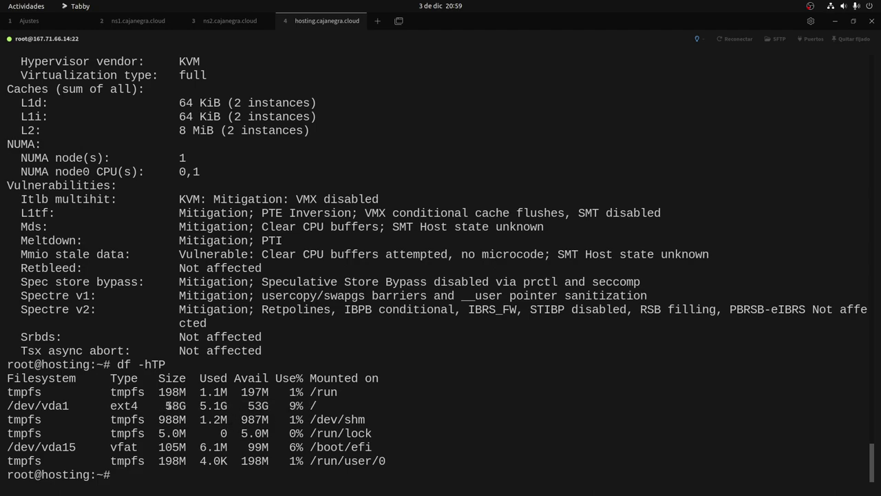
drag(168, 406, 325, 408)
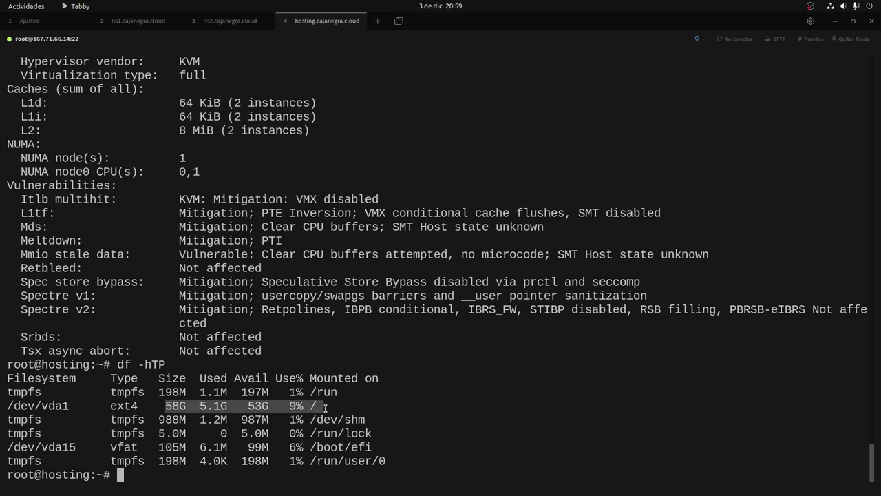
key(alt+3)
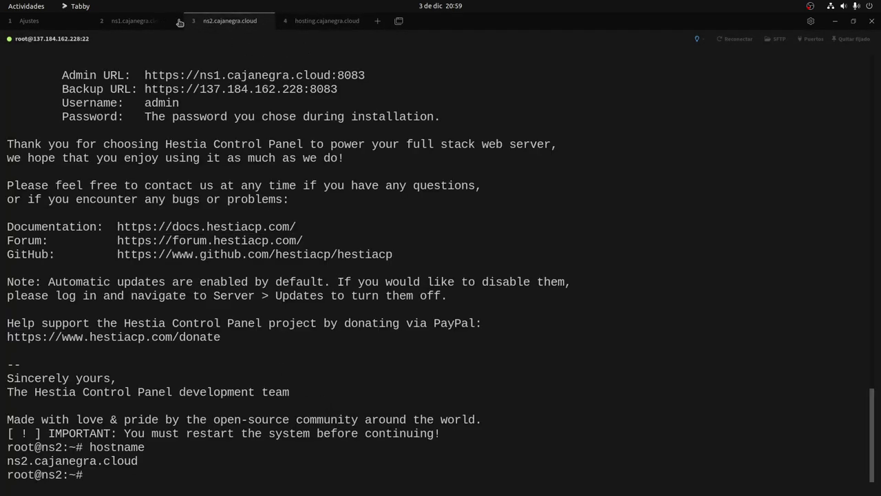
- Split ns1 above ns2 with broadcast input, run lscpu on both, then recall it adding '| grep'
drag(154, 21, 236, 104)
key(ctrl+shift+i)
text(lsp)
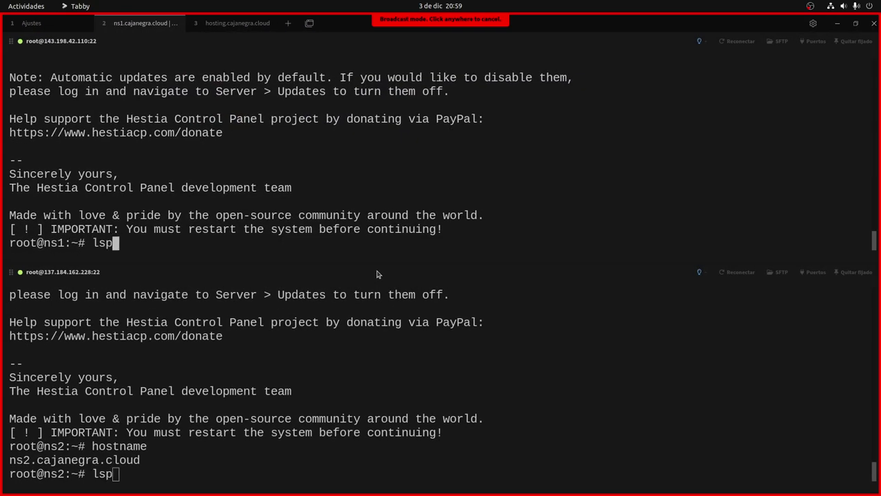
key(BackSpace)
text(cpu)
key(Return)
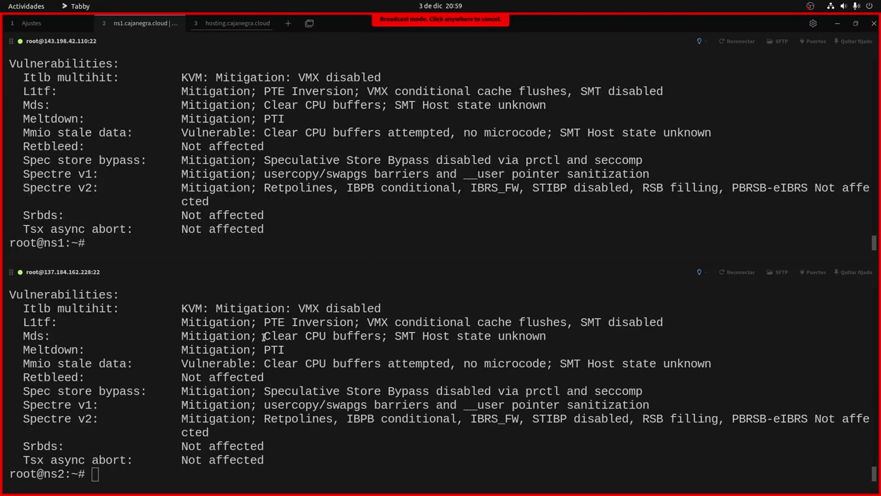
key(Up)
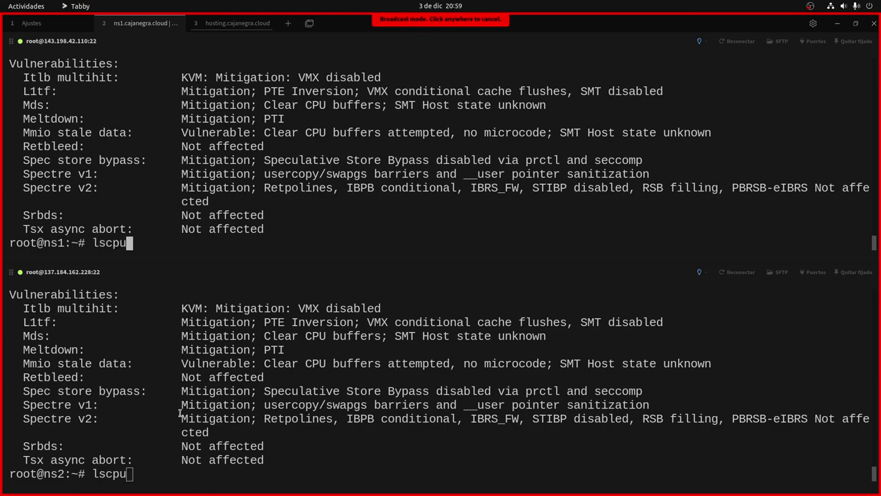
text(| grep)
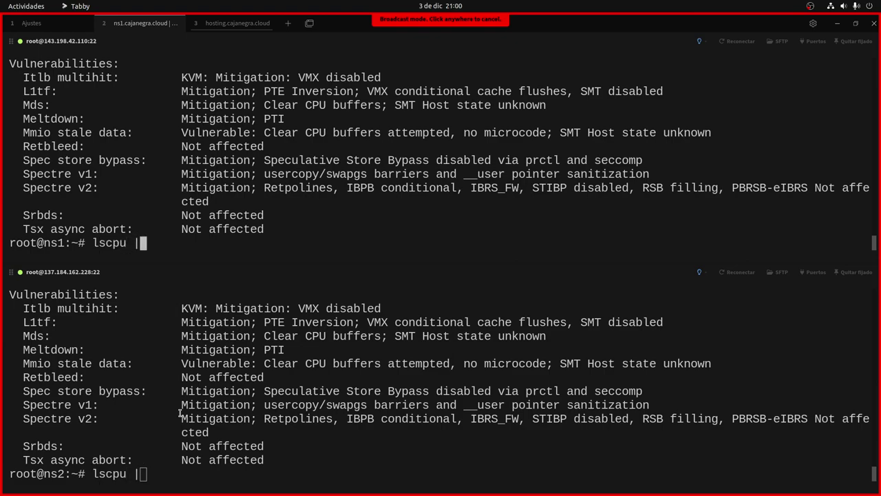